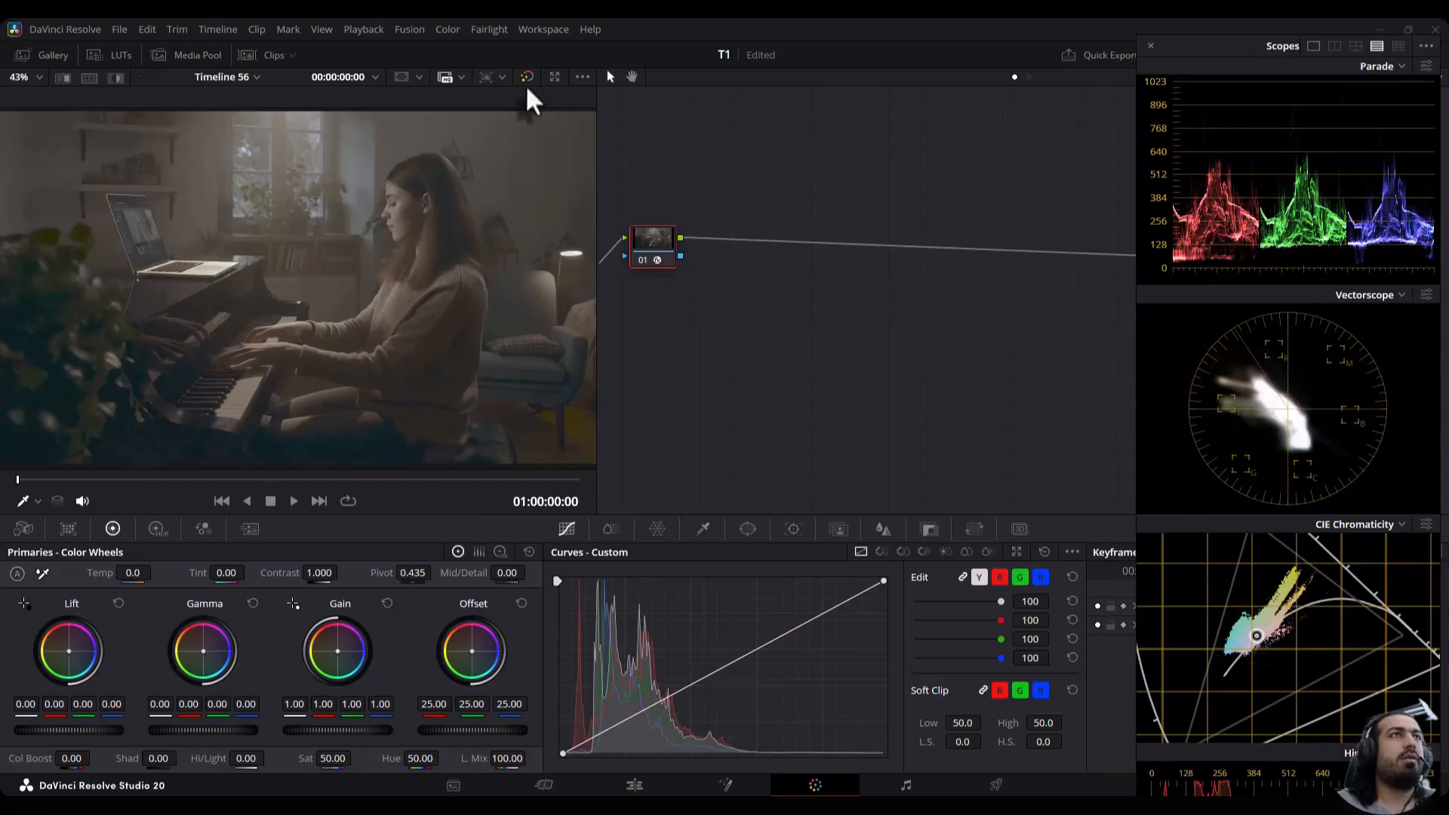
Compare the piano shot with all grades bypassed, and restore the grades
left_click(526, 76)
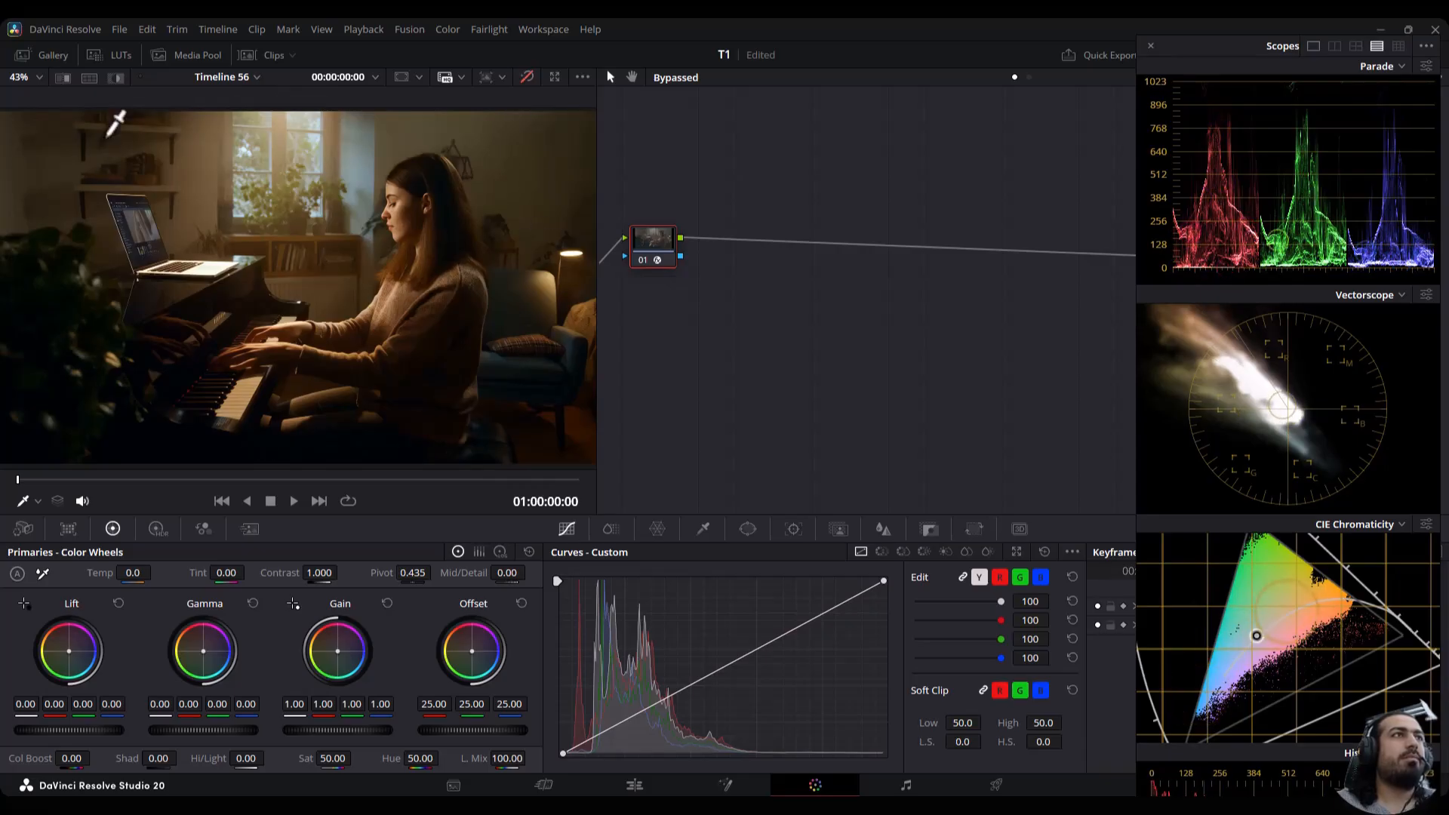
left_click(527, 77)
Reposition node 01, add a serial node after it, and add three more nodes parallel to the new one
left_click_drag(661, 259, 648, 258)
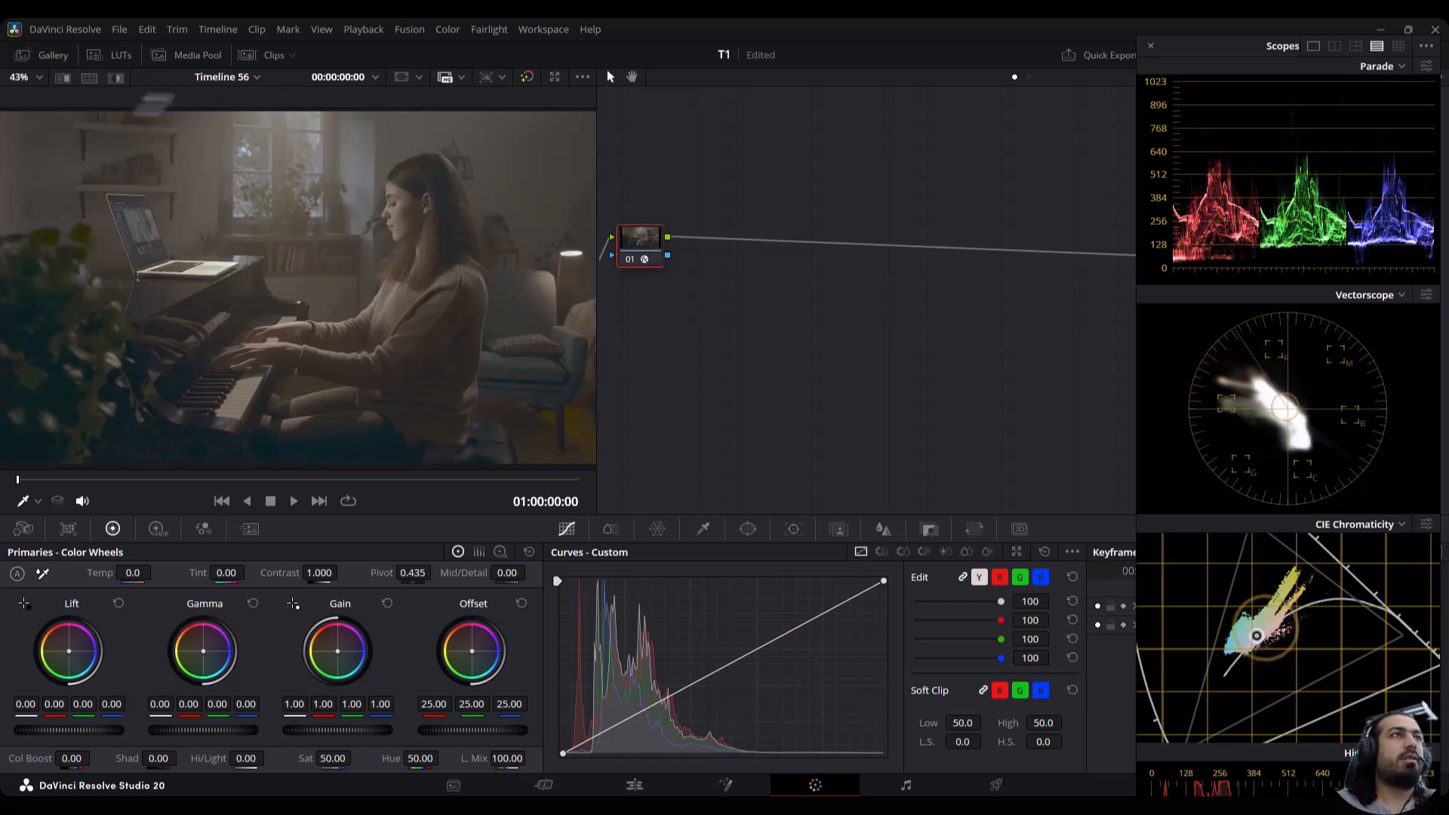
left_click_drag(645, 250, 641, 240)
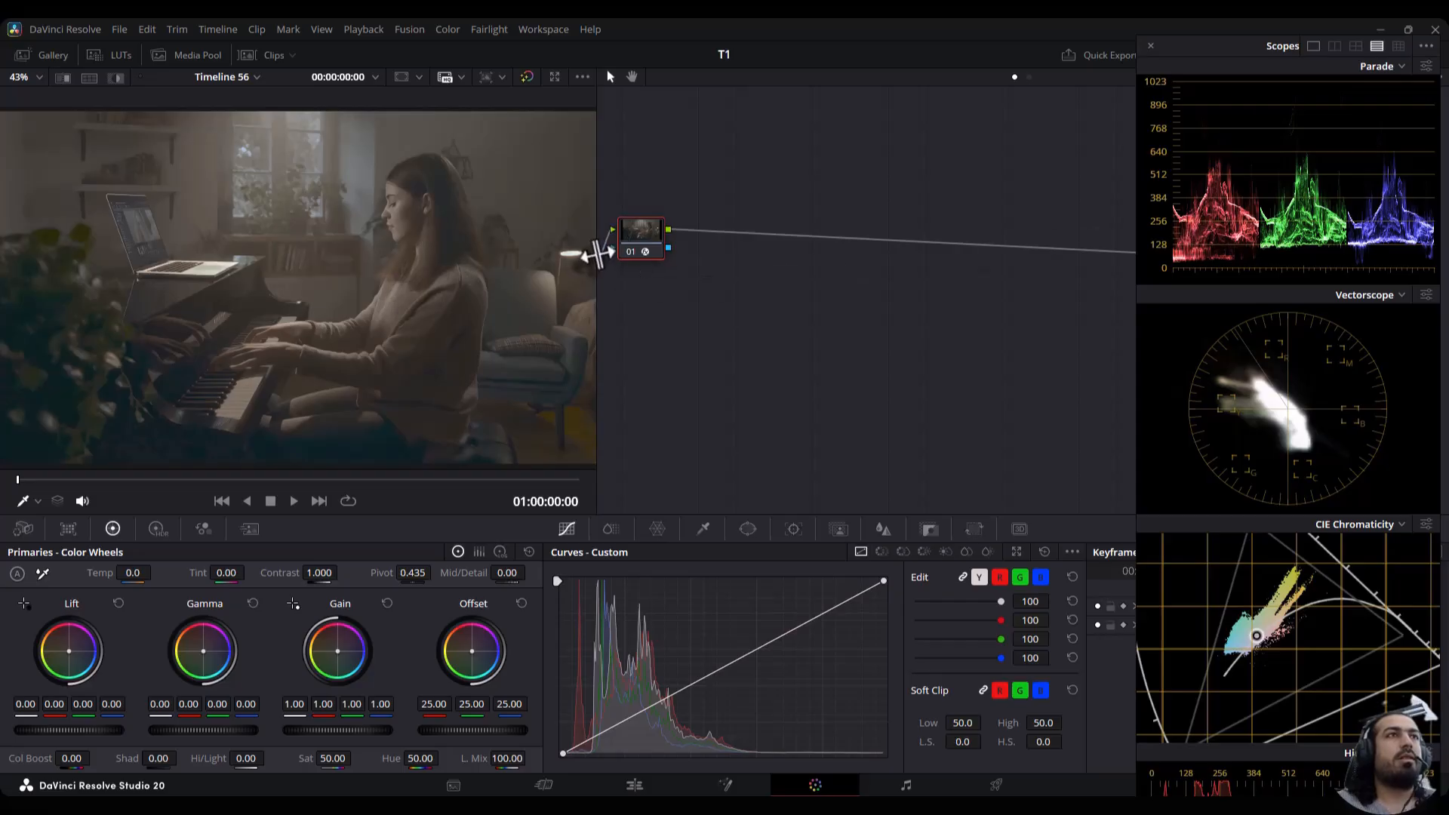
left_click_drag(646, 239, 650, 234)
key("alt+s")
key("alt+l")
key("alt+l")
key("alt+l")
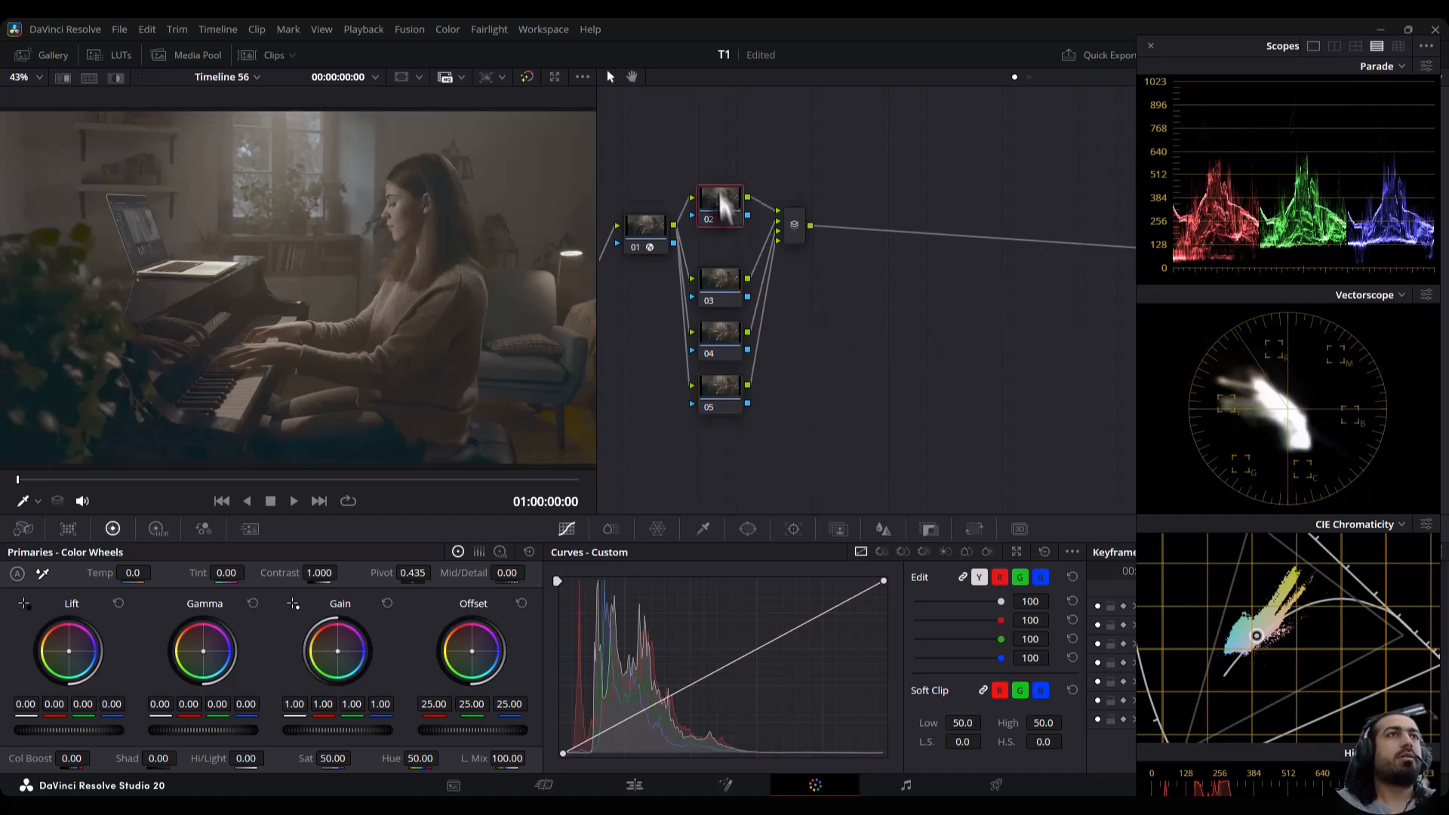
Brighten node 02 by setting Gain to 1.54 and Lift to 0.02
left_click_drag(312, 730, 377, 730)
left_click_drag(48, 731, 55, 730)
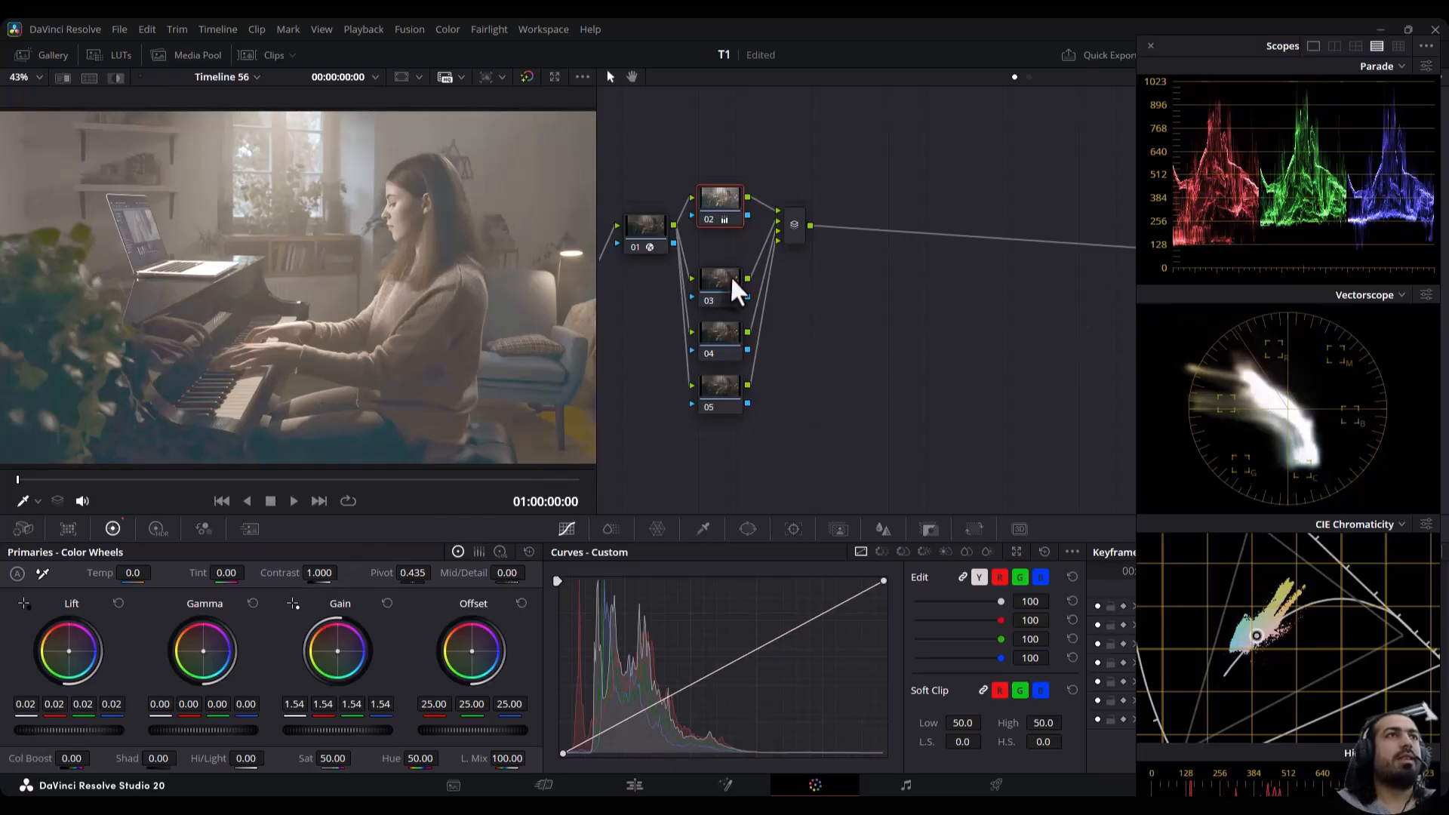
On node 03, add the default anchor points to the custom curve and lower the two darkest points to deepen the shadows
left_click_drag(730, 278, 724, 271)
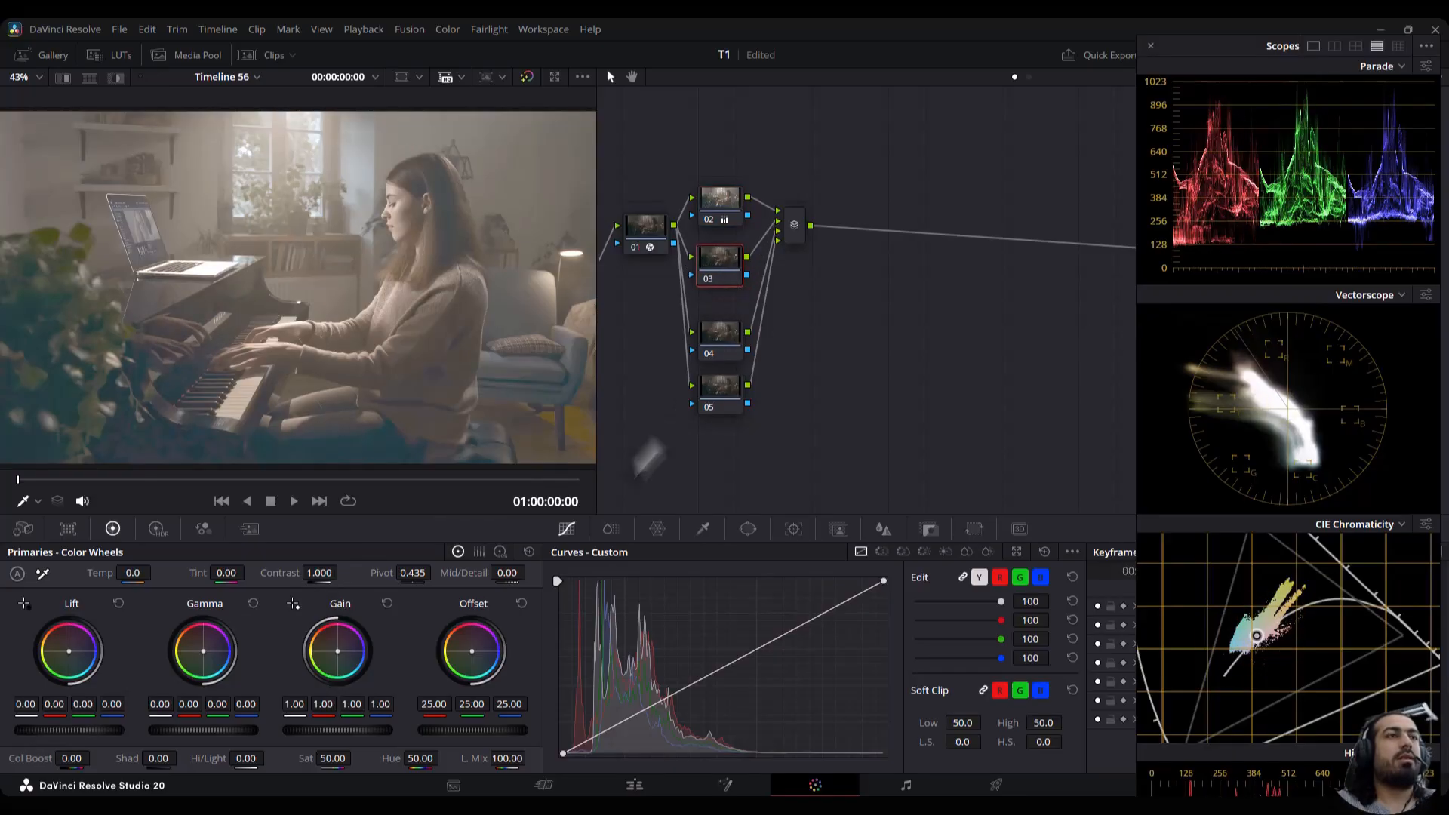
left_click(1073, 551)
left_click(1092, 670)
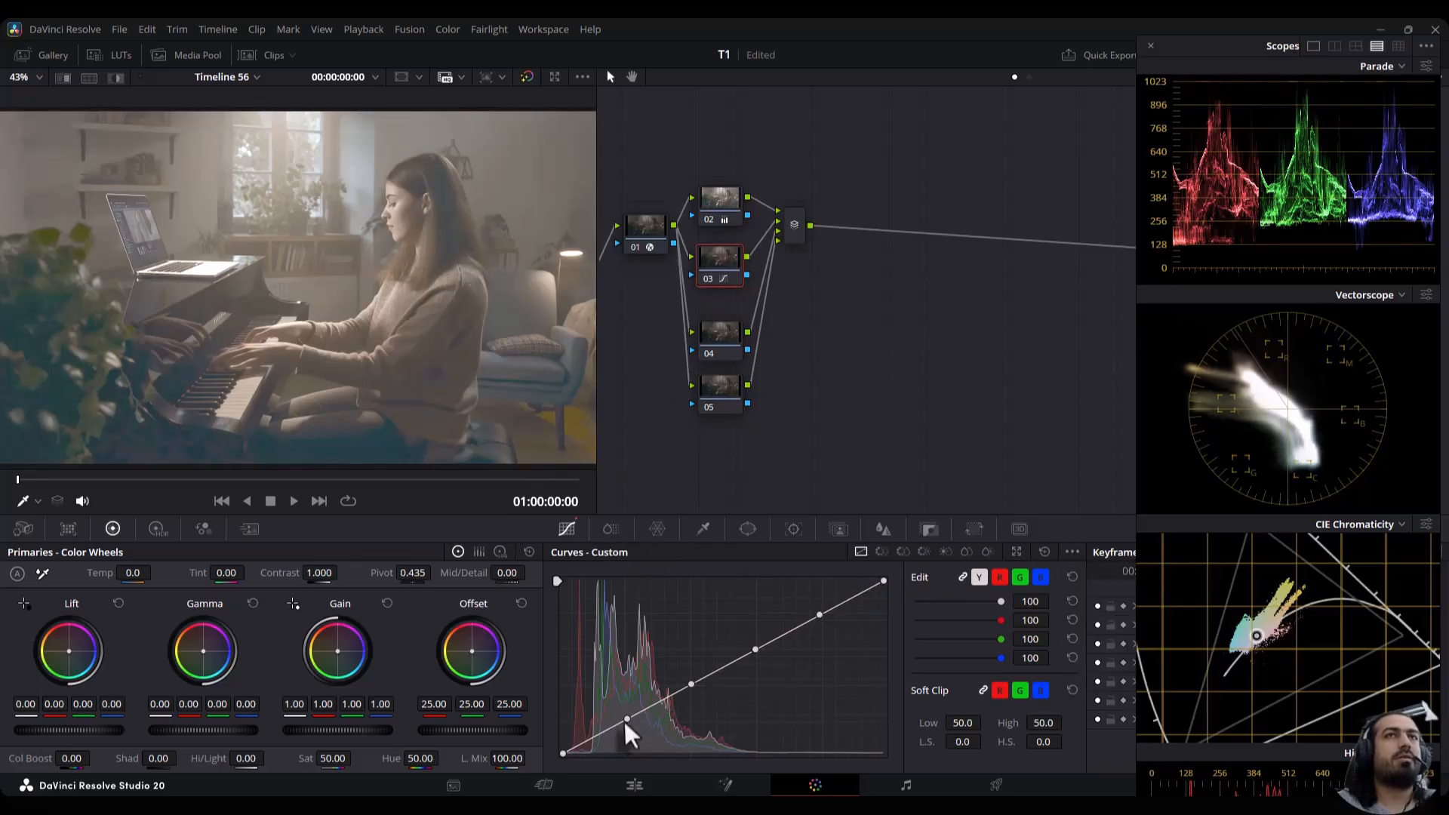
left_click_drag(627, 720, 627, 739)
left_click_drag(691, 683, 688, 698)
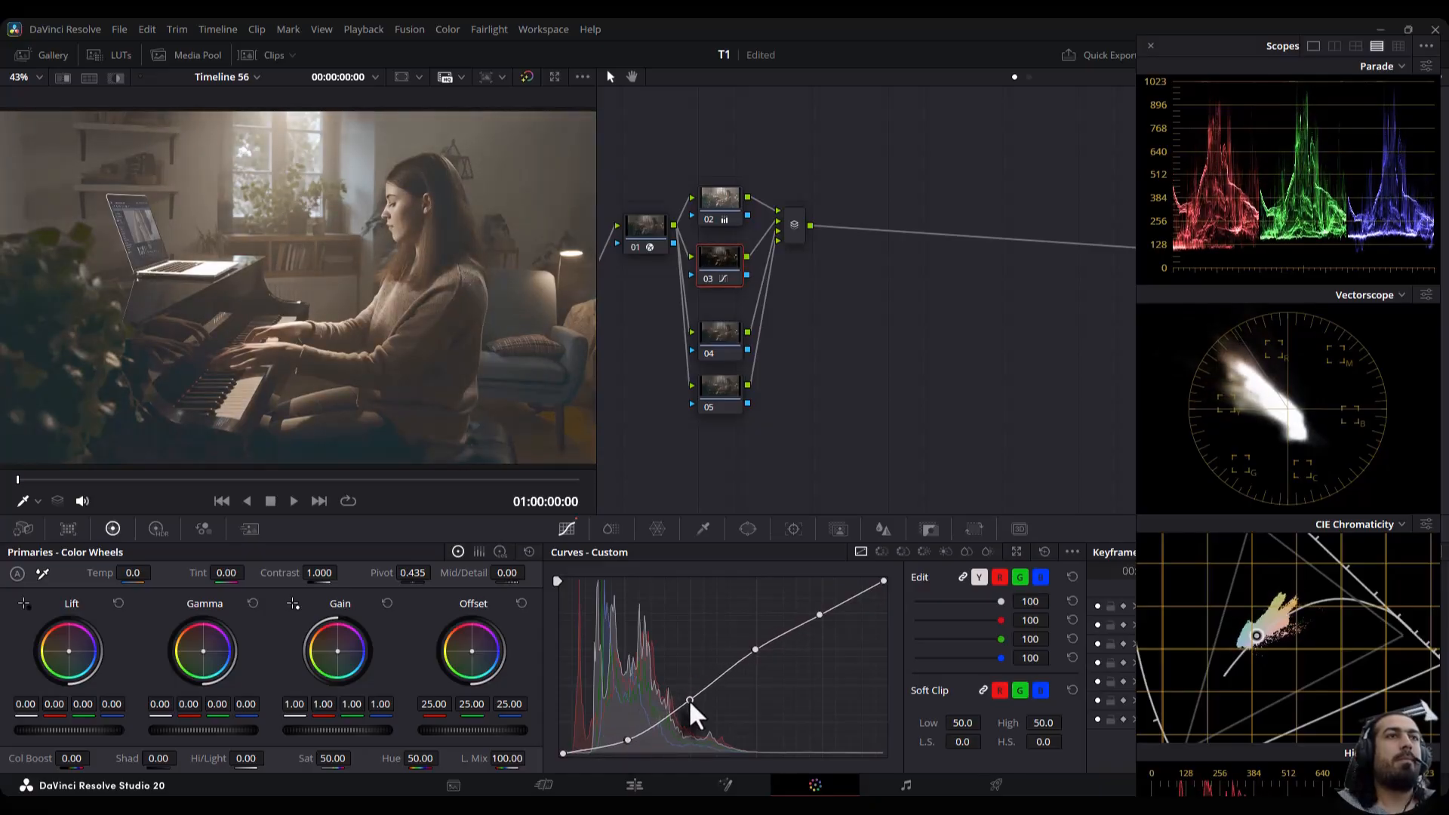
On node 04, set the HDR Shadow exposure to -0.93 and slightly raise the Light exposure
left_click(718, 336)
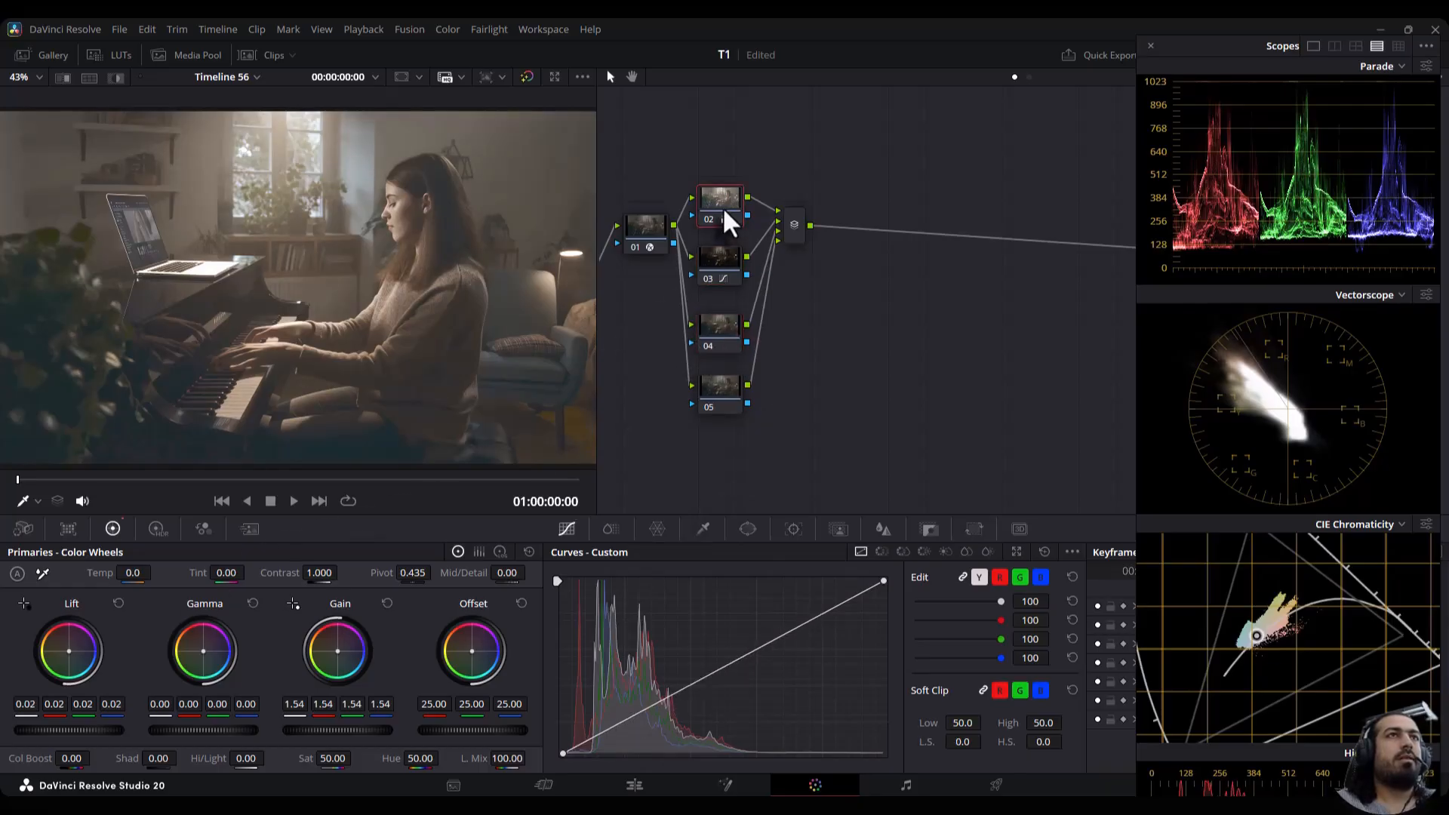
left_click(720, 326)
left_click(156, 528)
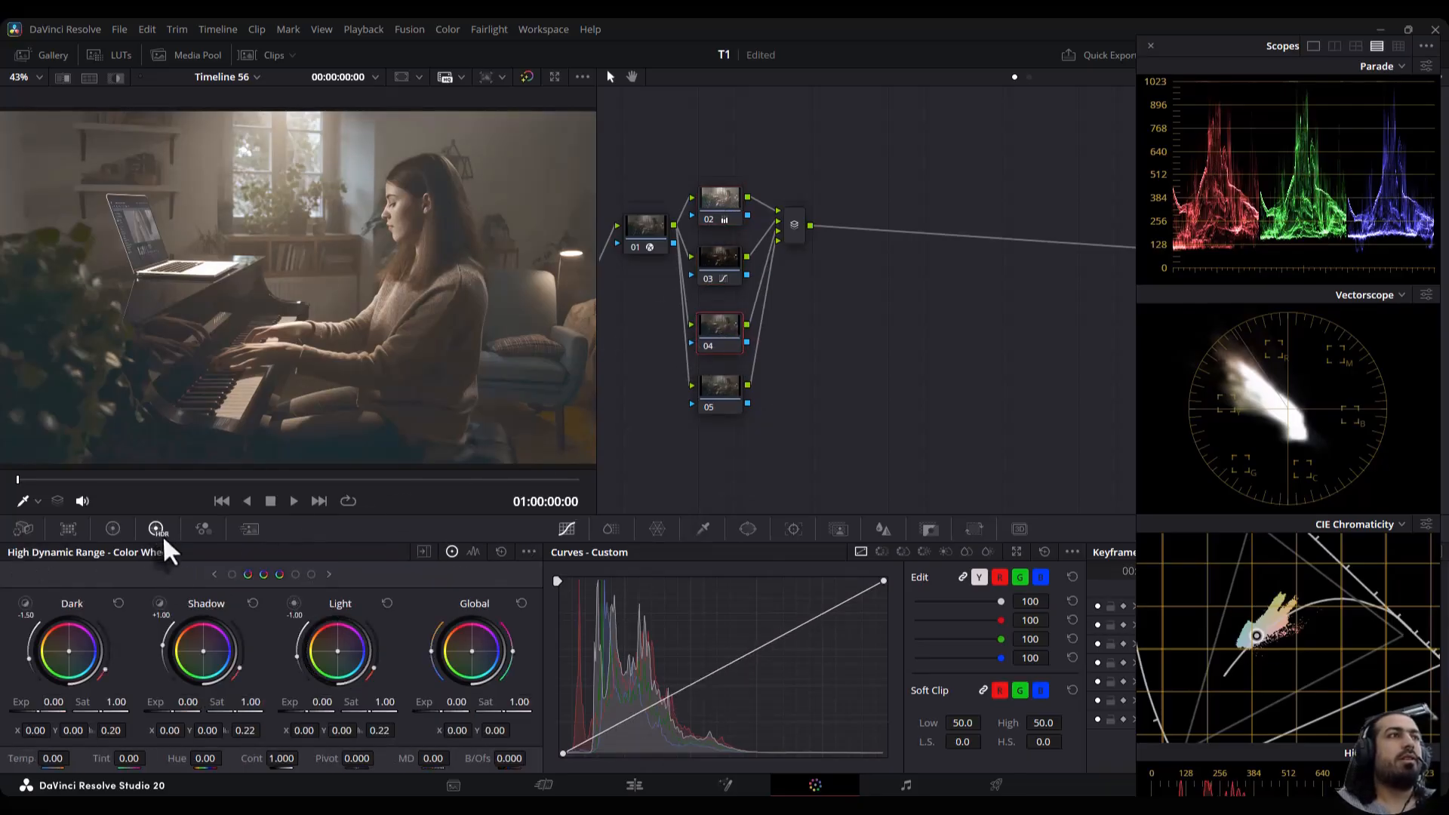
left_click_drag(186, 701, 116, 702)
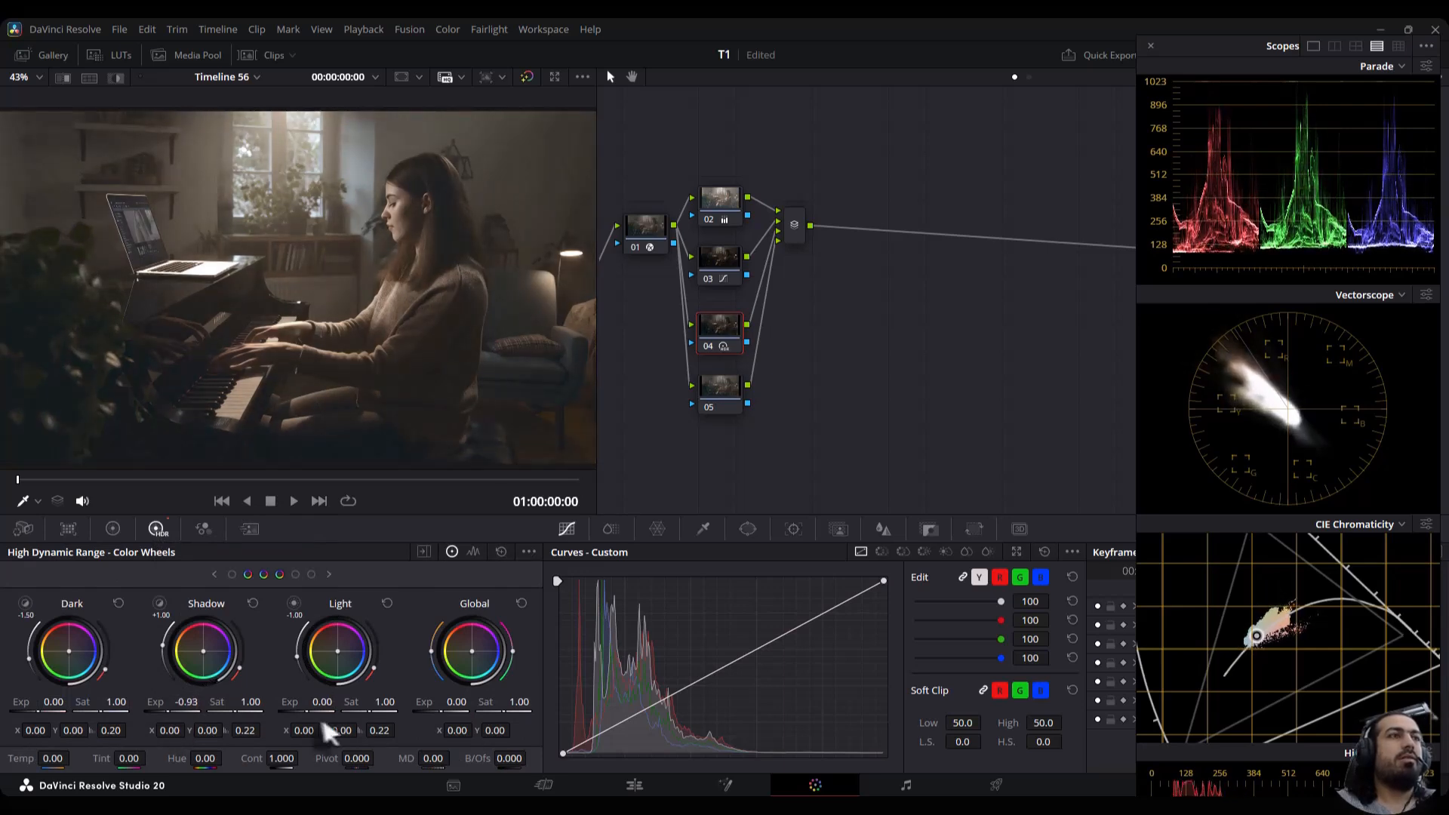
left_click_drag(335, 702, 338, 702)
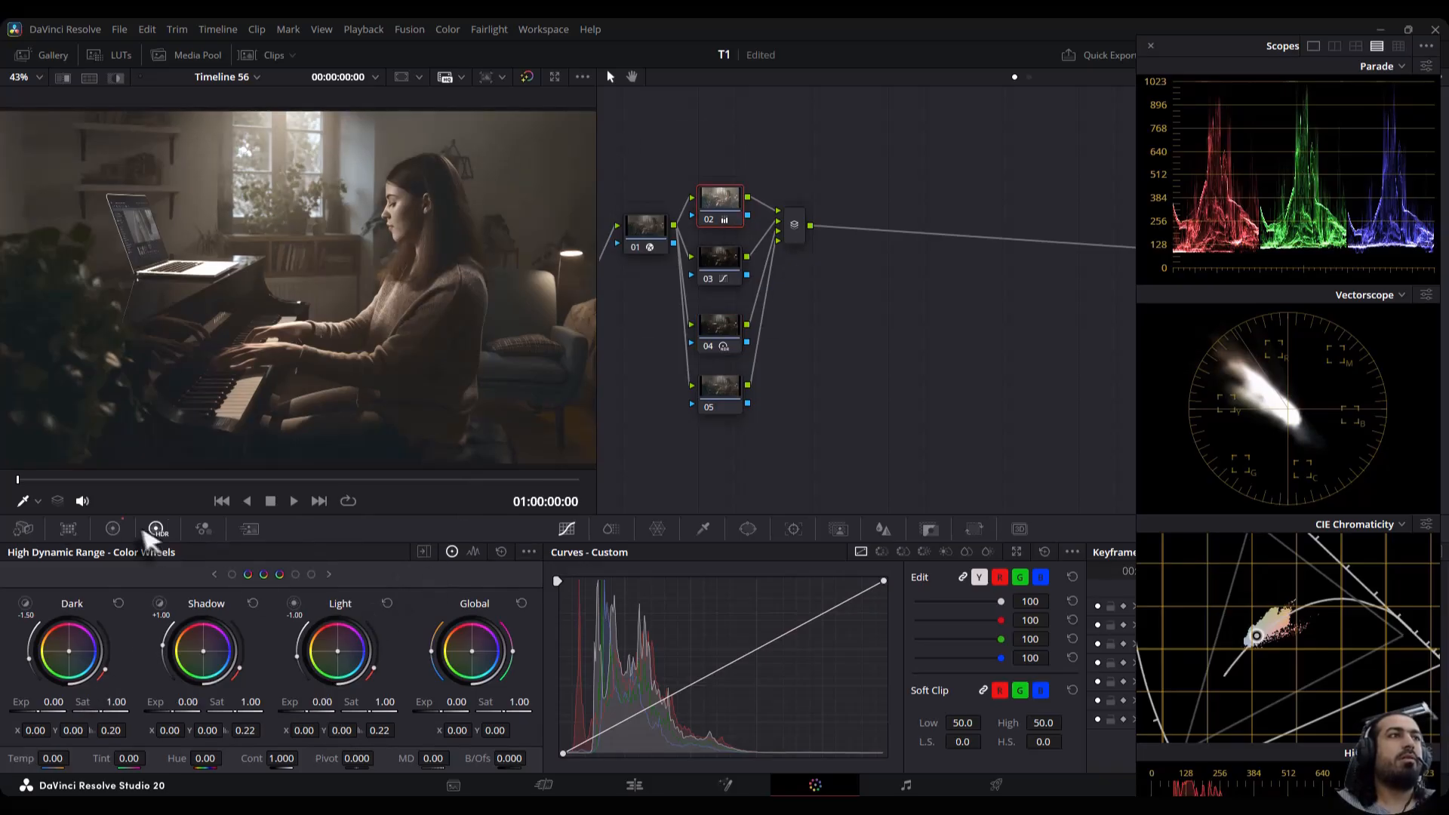
Slightly reduce the Gain on node 02 using the primary color wheels
left_click(113, 528)
left_click_drag(360, 732, 351, 732)
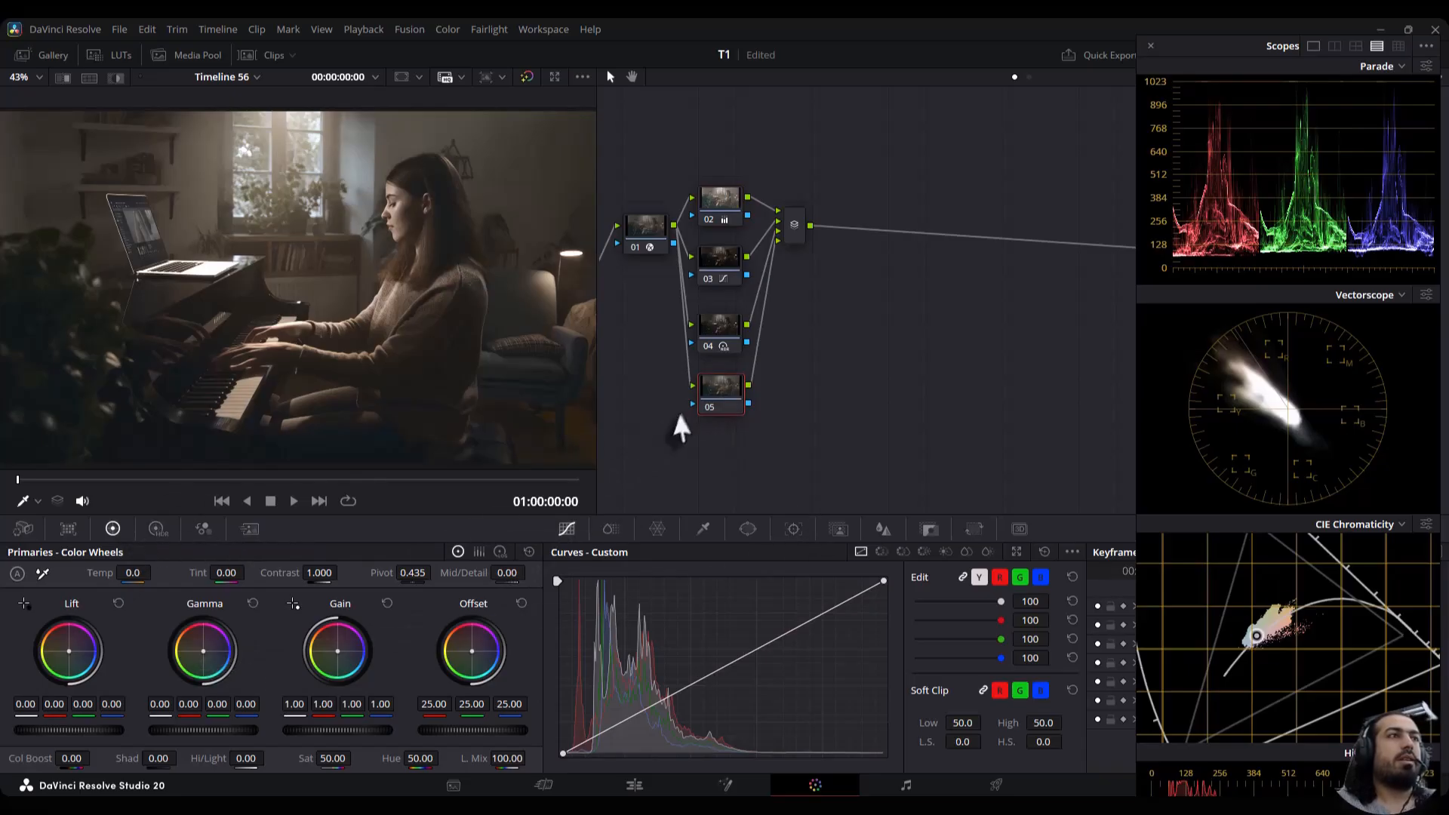
On node 05, raise the log Shadow wheel to 0.23, compare the node off and on, and set the blur Radius to 0.45
left_click(500, 552)
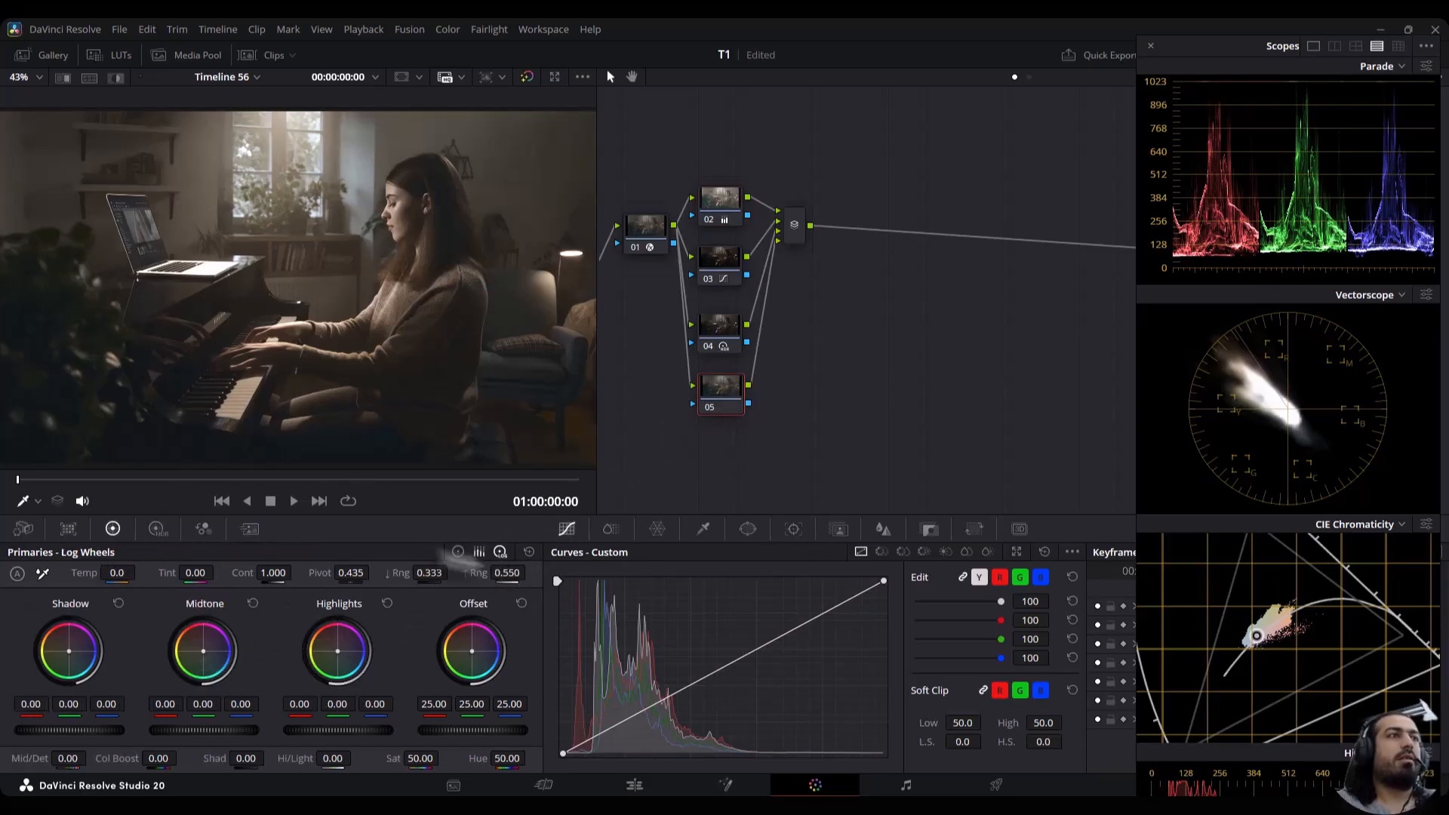
left_click_drag(70, 729, 101, 730)
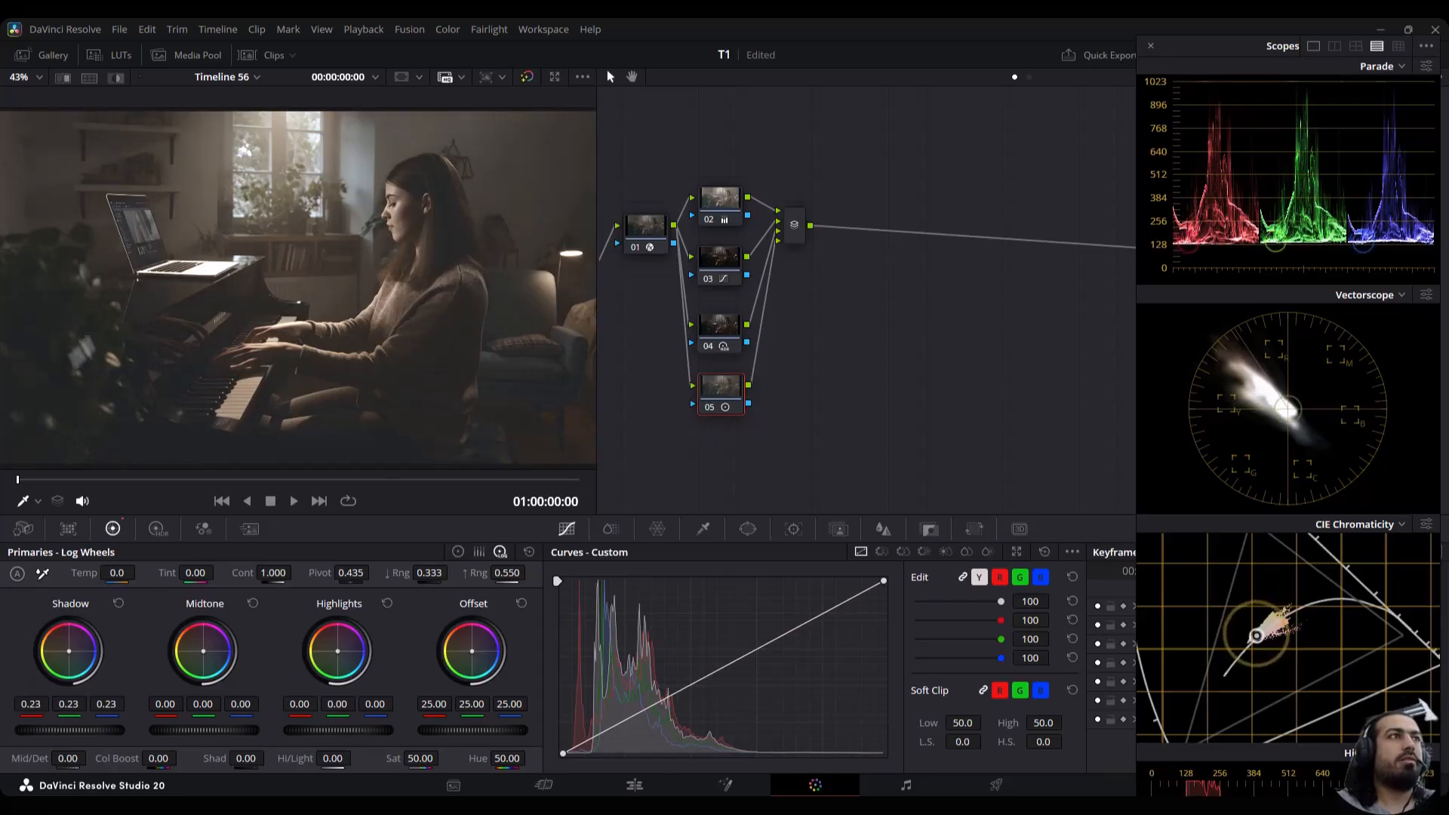
key("ctrl+d")
key("ctrl+d")
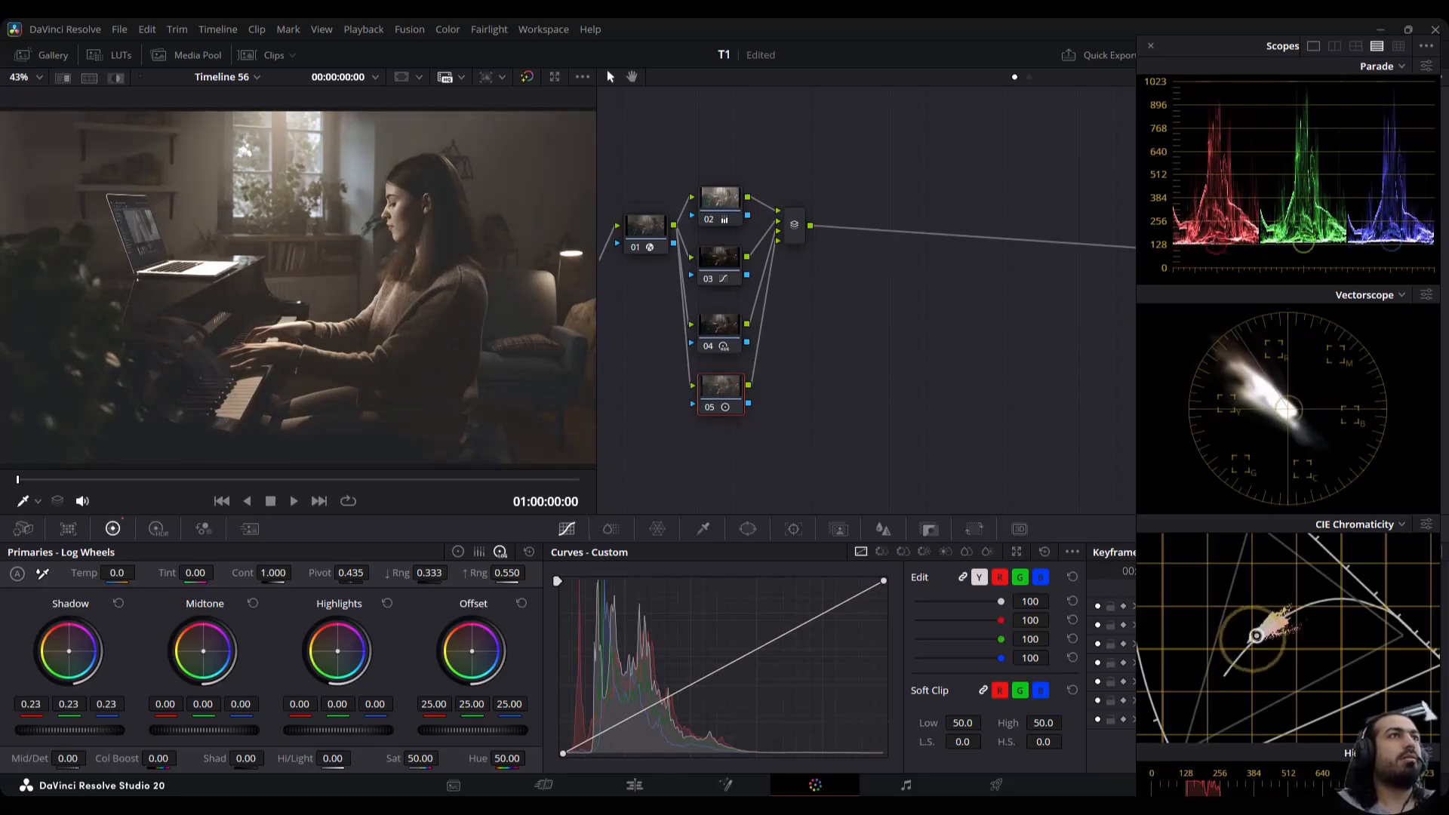
left_click(885, 530)
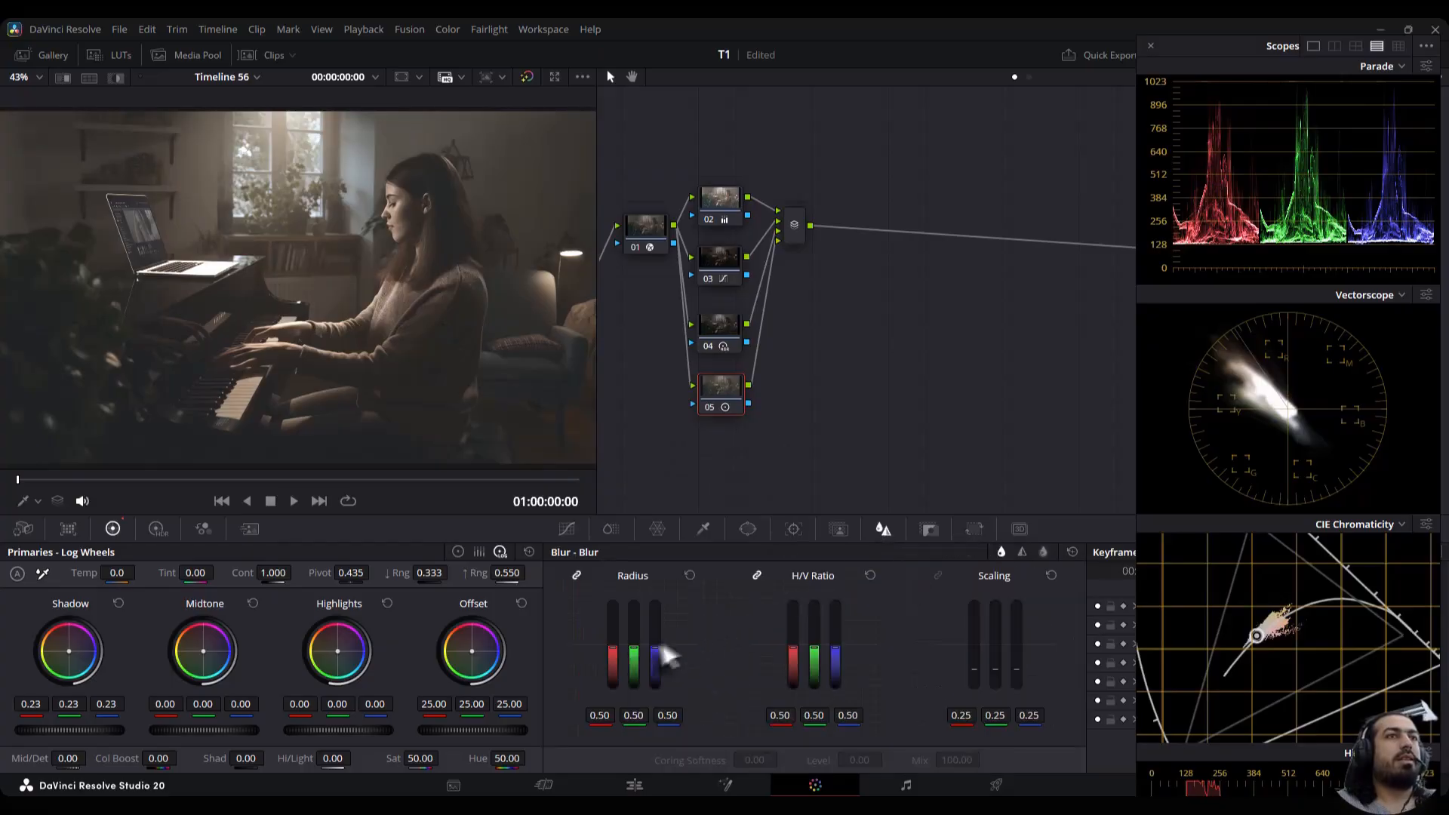
Add serial node 07 after the mixer and lower the shadow anchor of its custom curve, using the default anchor points
left_click(782, 240)
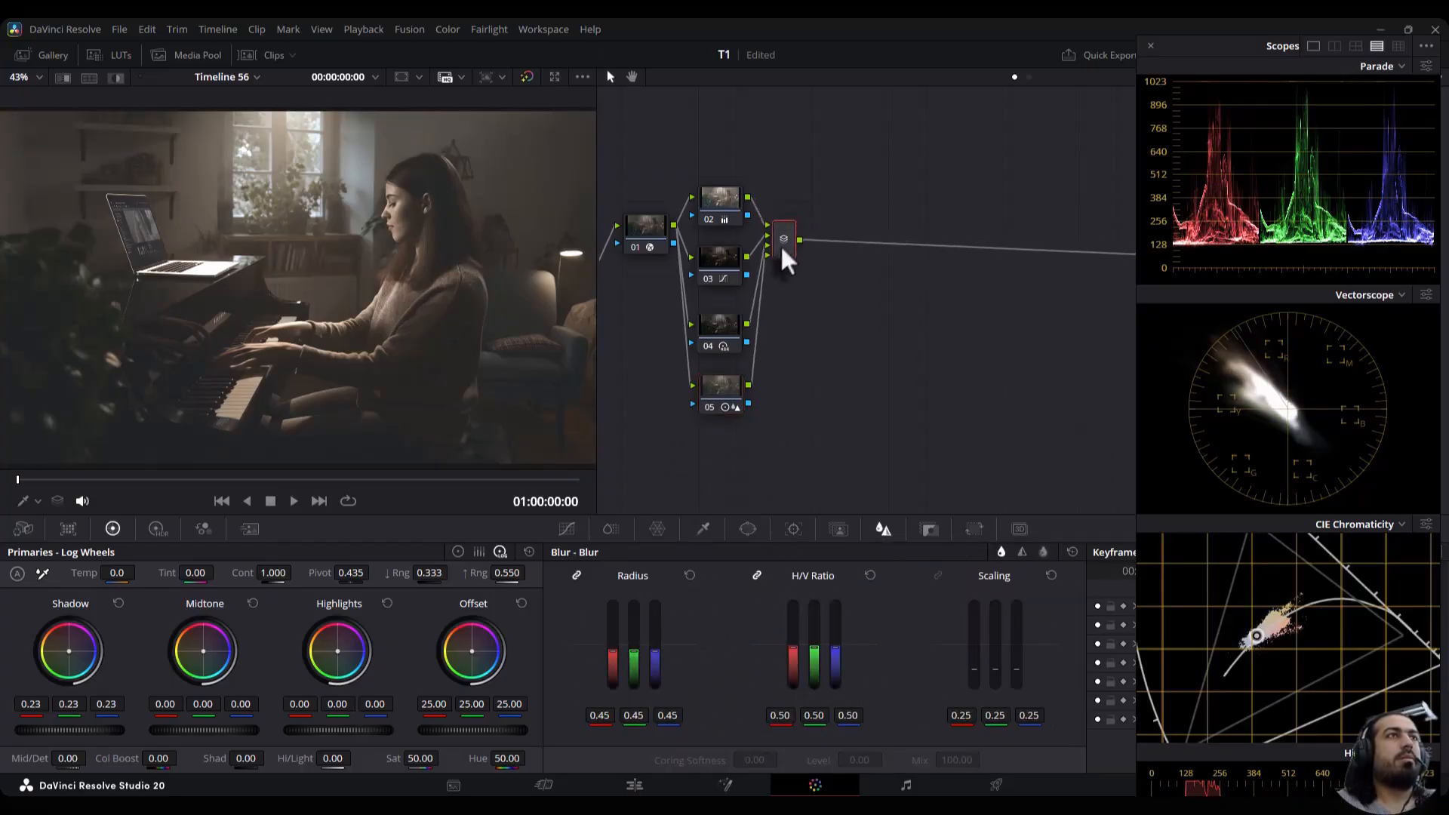
key("alt+s")
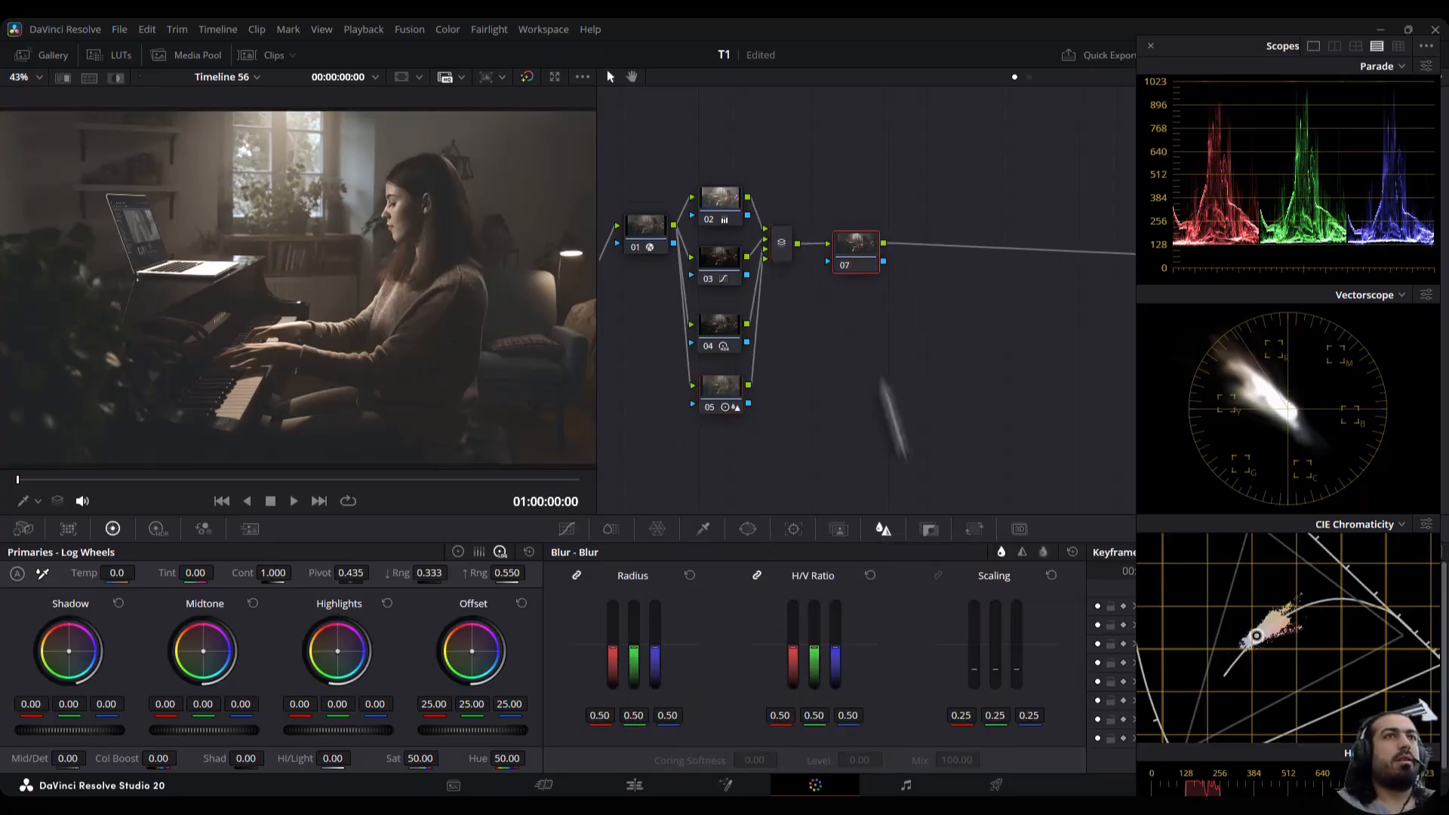
left_click(567, 529)
left_click(1072, 551)
left_click(1092, 655)
left_click_drag(627, 718, 629, 726)
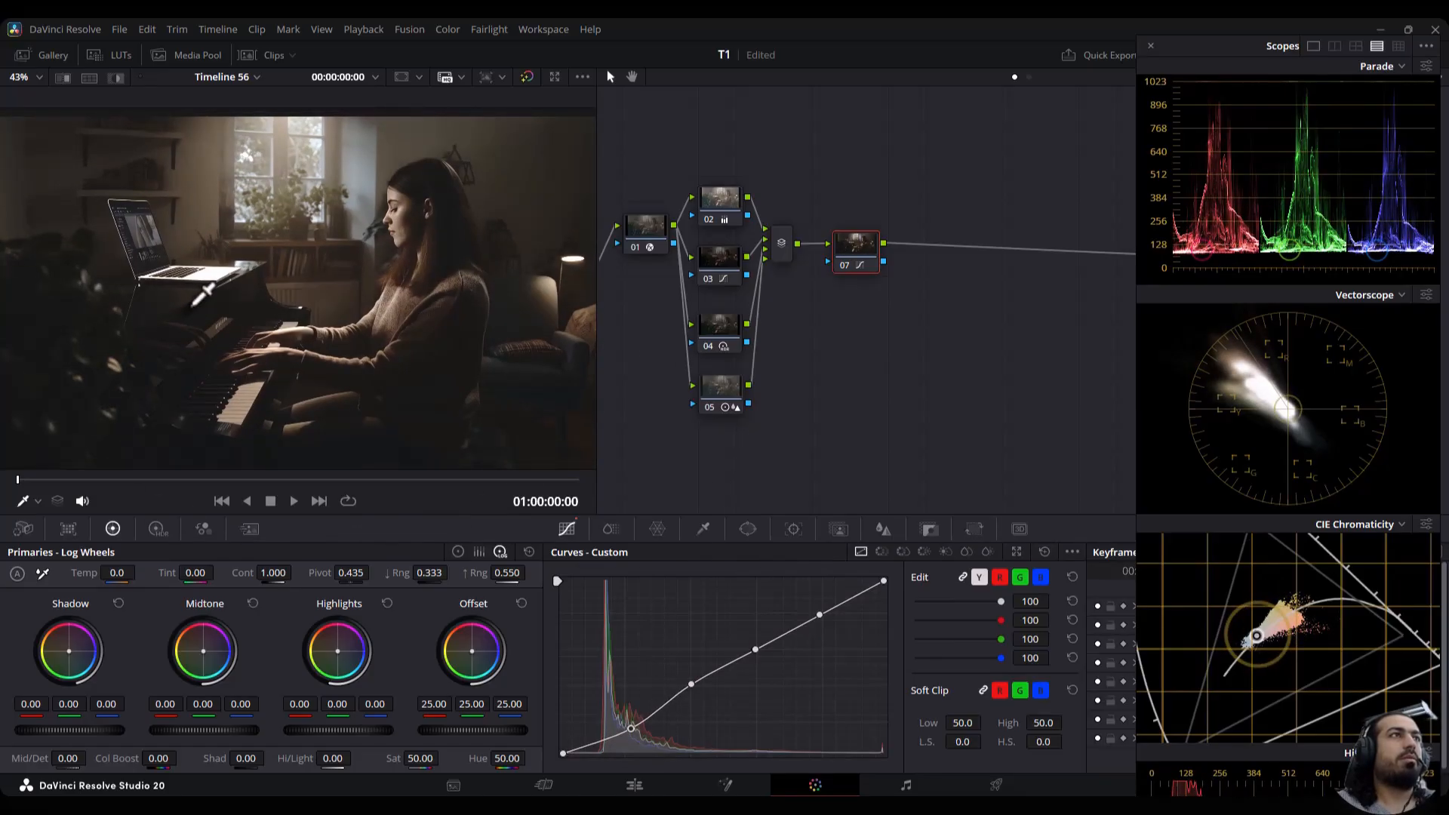
Add serial node 08 and set its overall ColorSlice saturation to 2.00 and density to -0.08
key("alt+s")
left_click(610, 530)
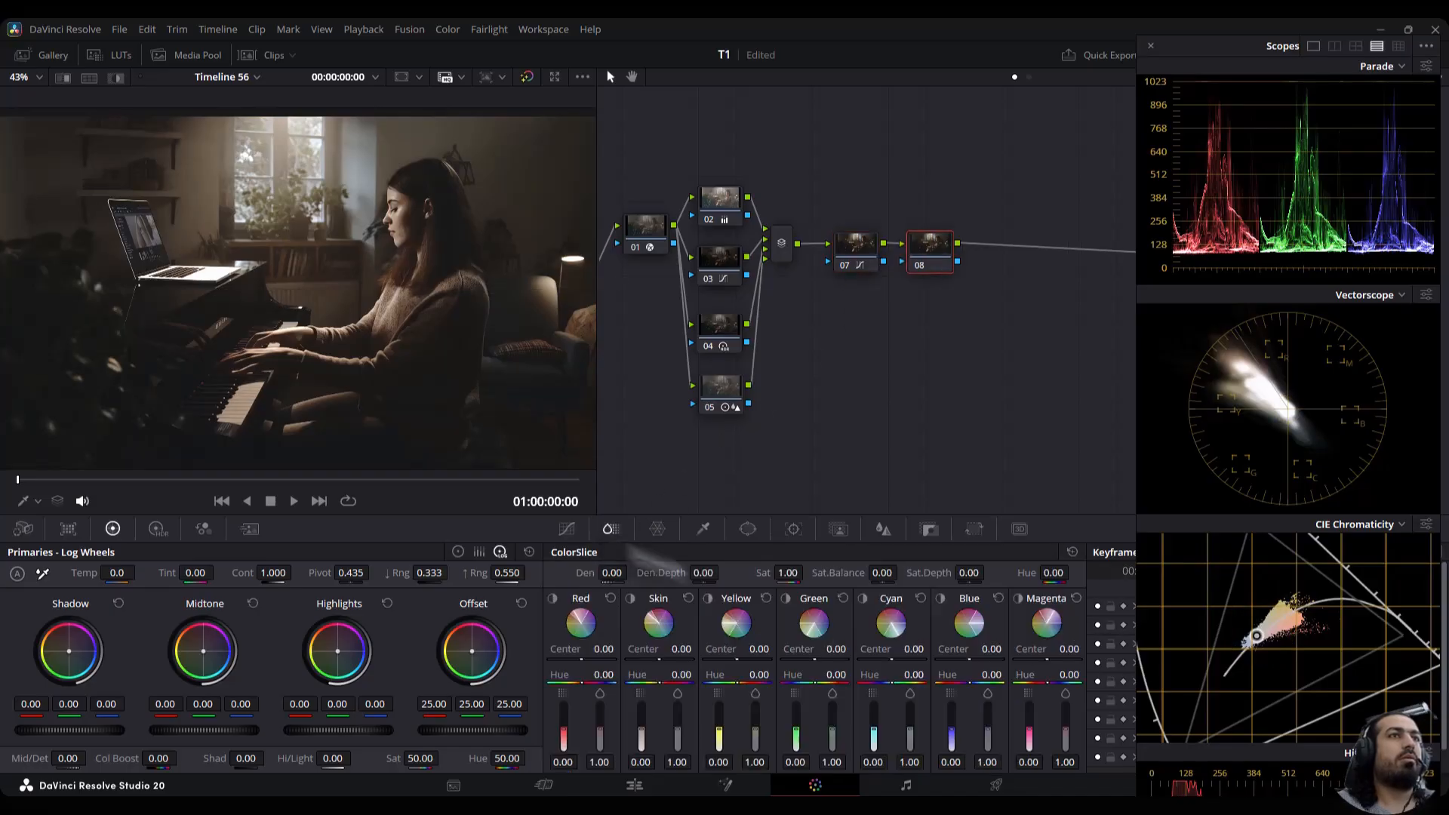
left_click_drag(777, 575, 837, 575)
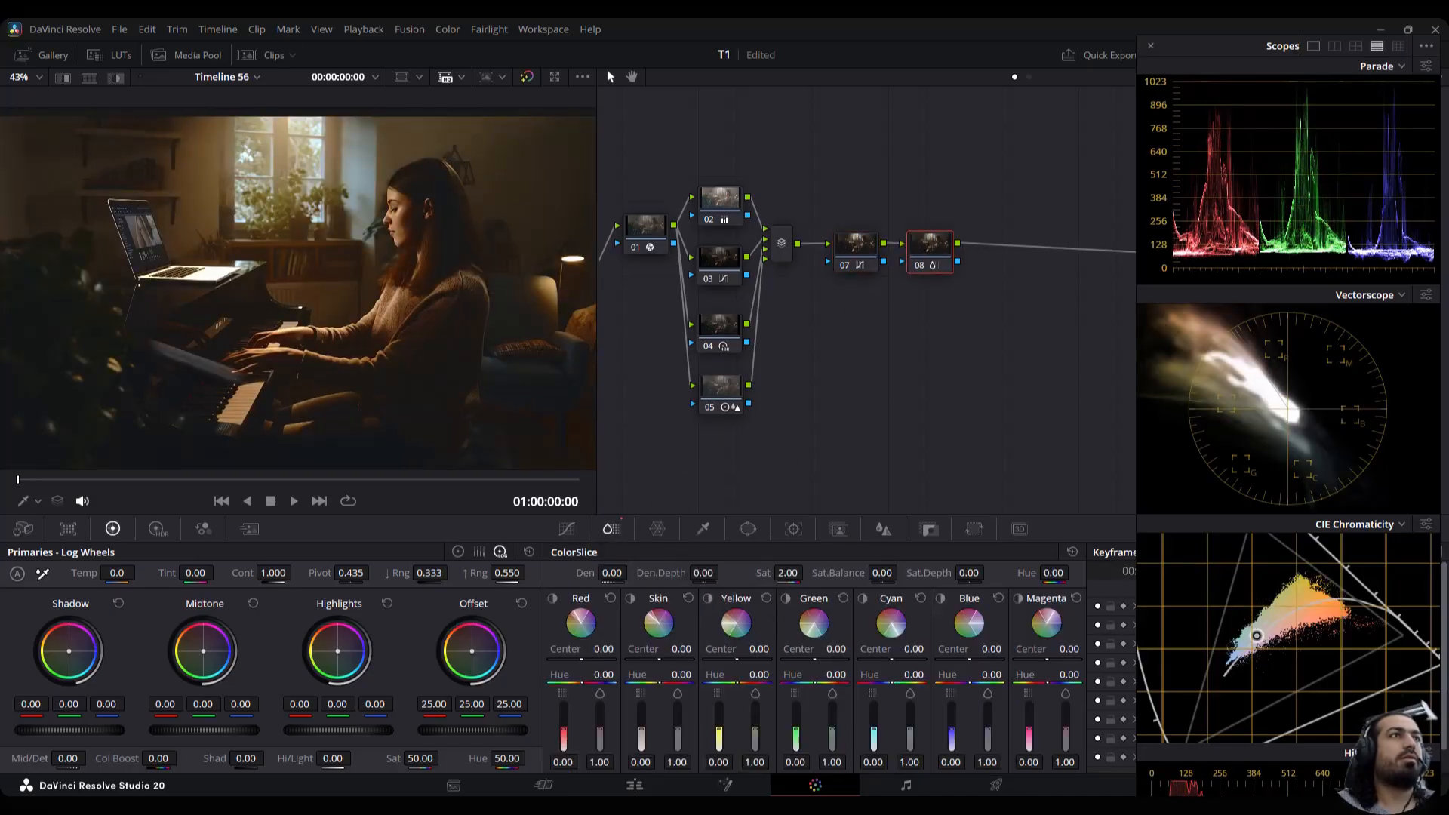
left_click_drag(938, 332, 689, 272)
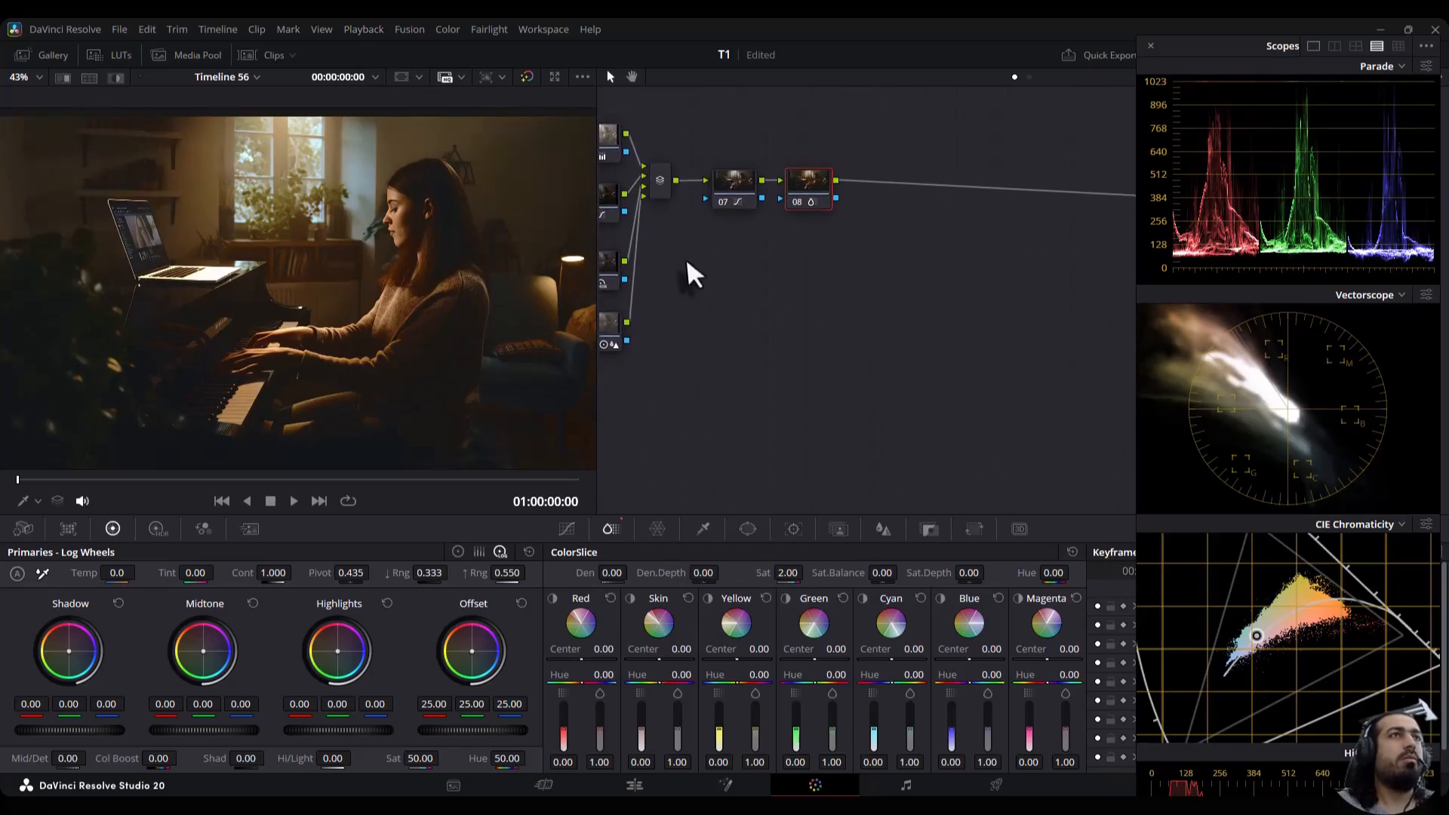
mouse_move(612, 572)
left_mouse_down()
mouse_move(589, 573)
mouse_move(612, 573)
left_mouse_up()
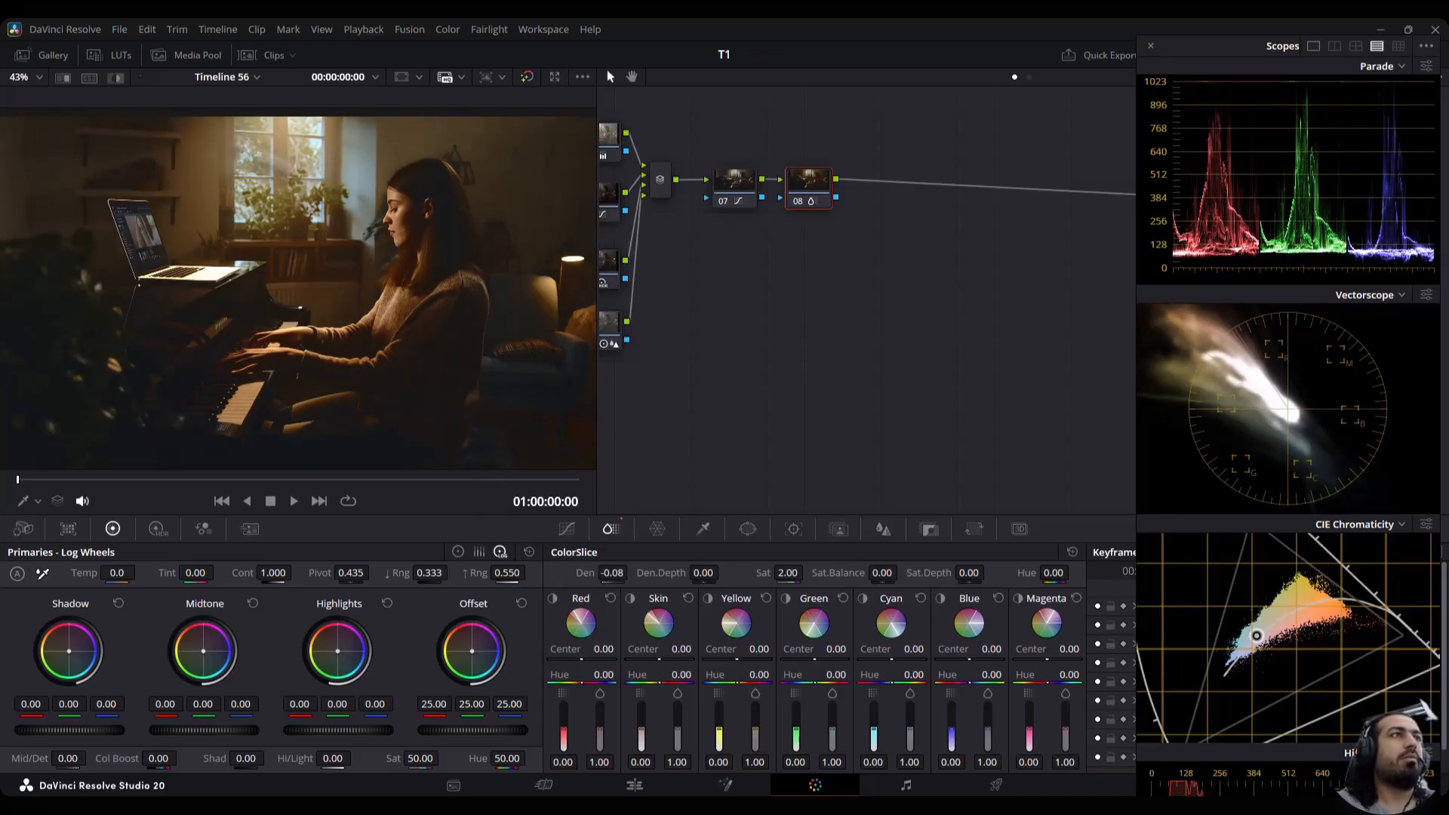
Add serial node 09 and push its Gamma wheel toward teal, with red at -0.06 and green and blue at 0.02
key("alt+s")
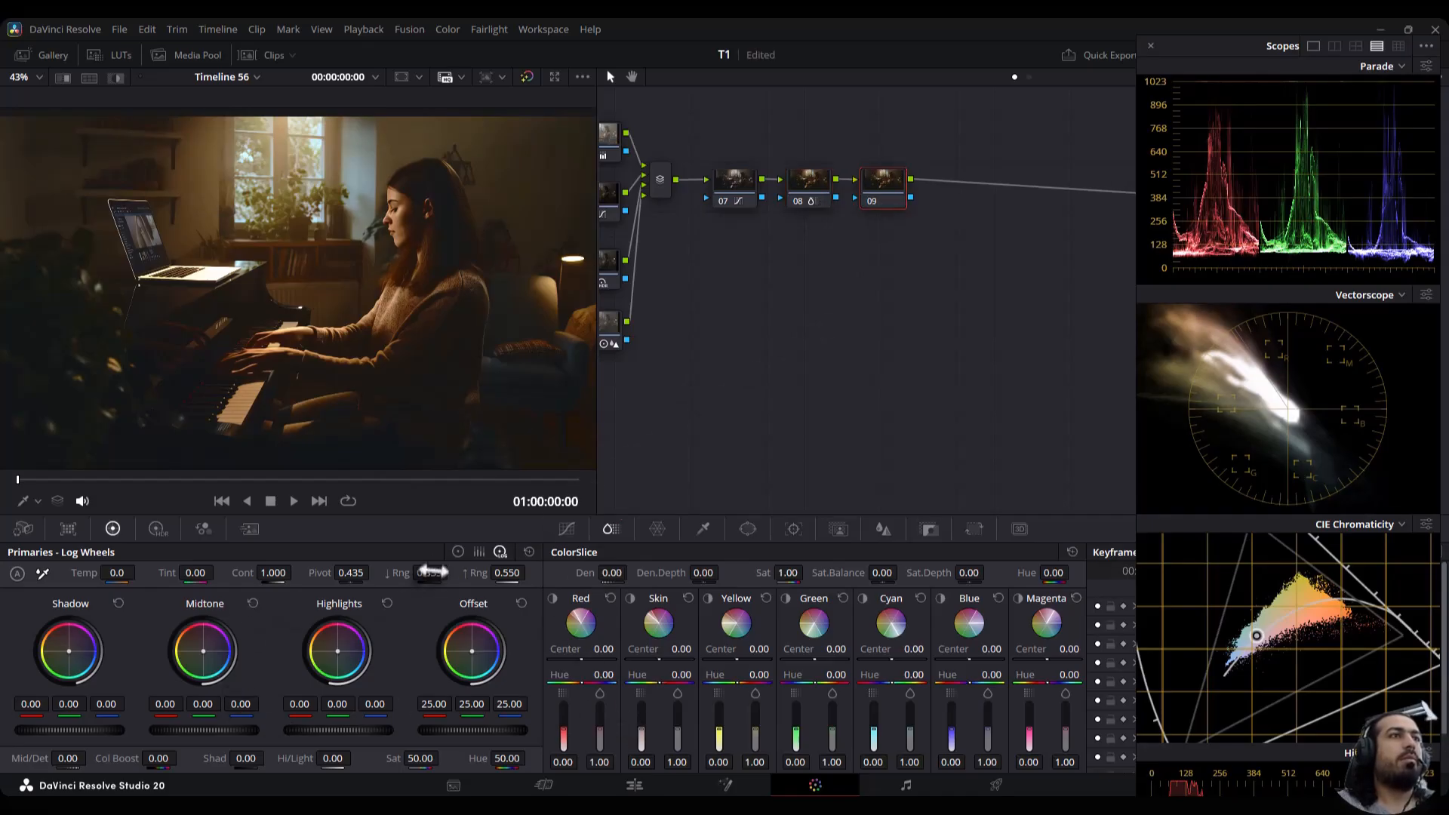
left_click(458, 552)
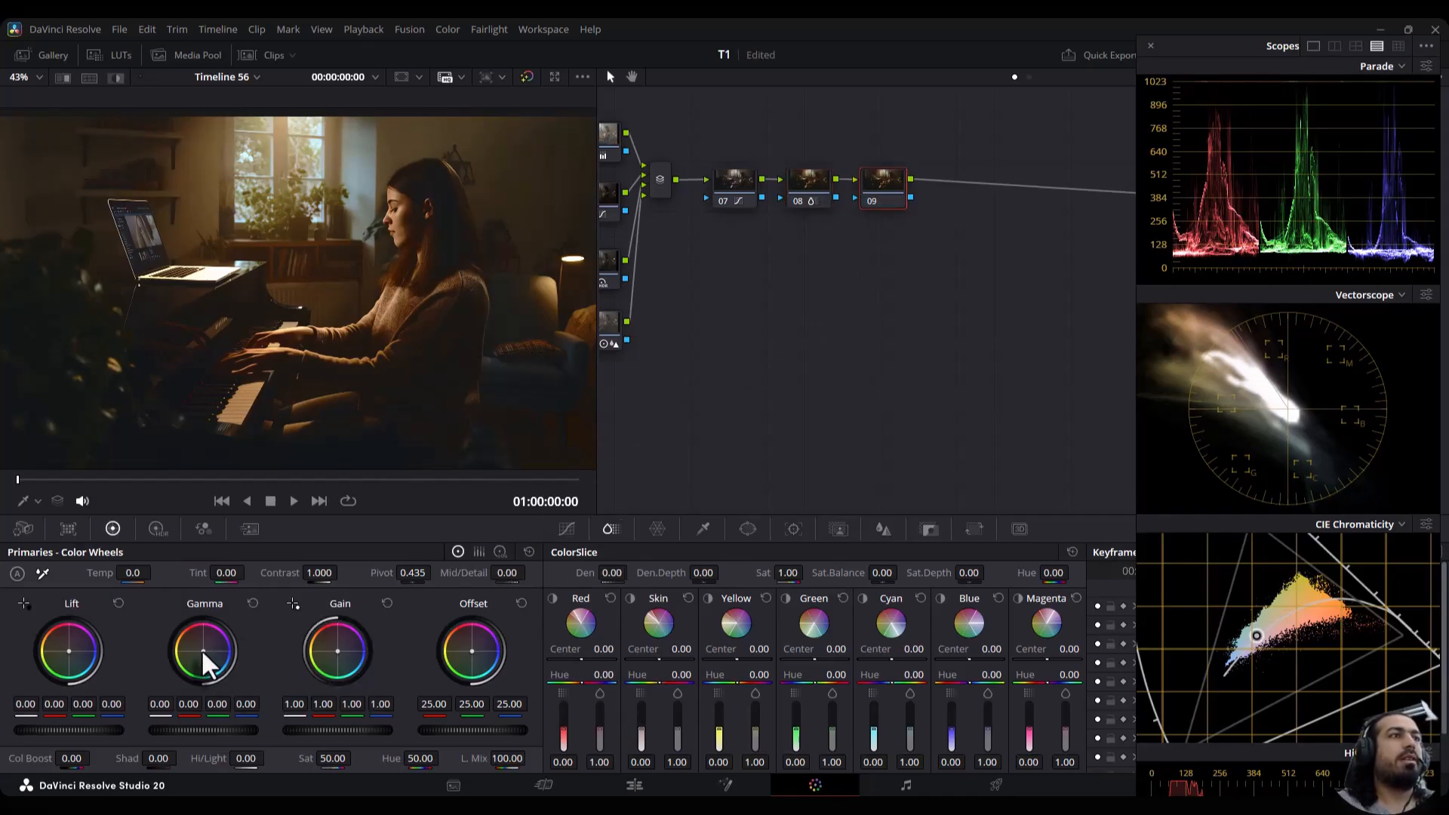
left_click_drag(204, 654, 204, 658)
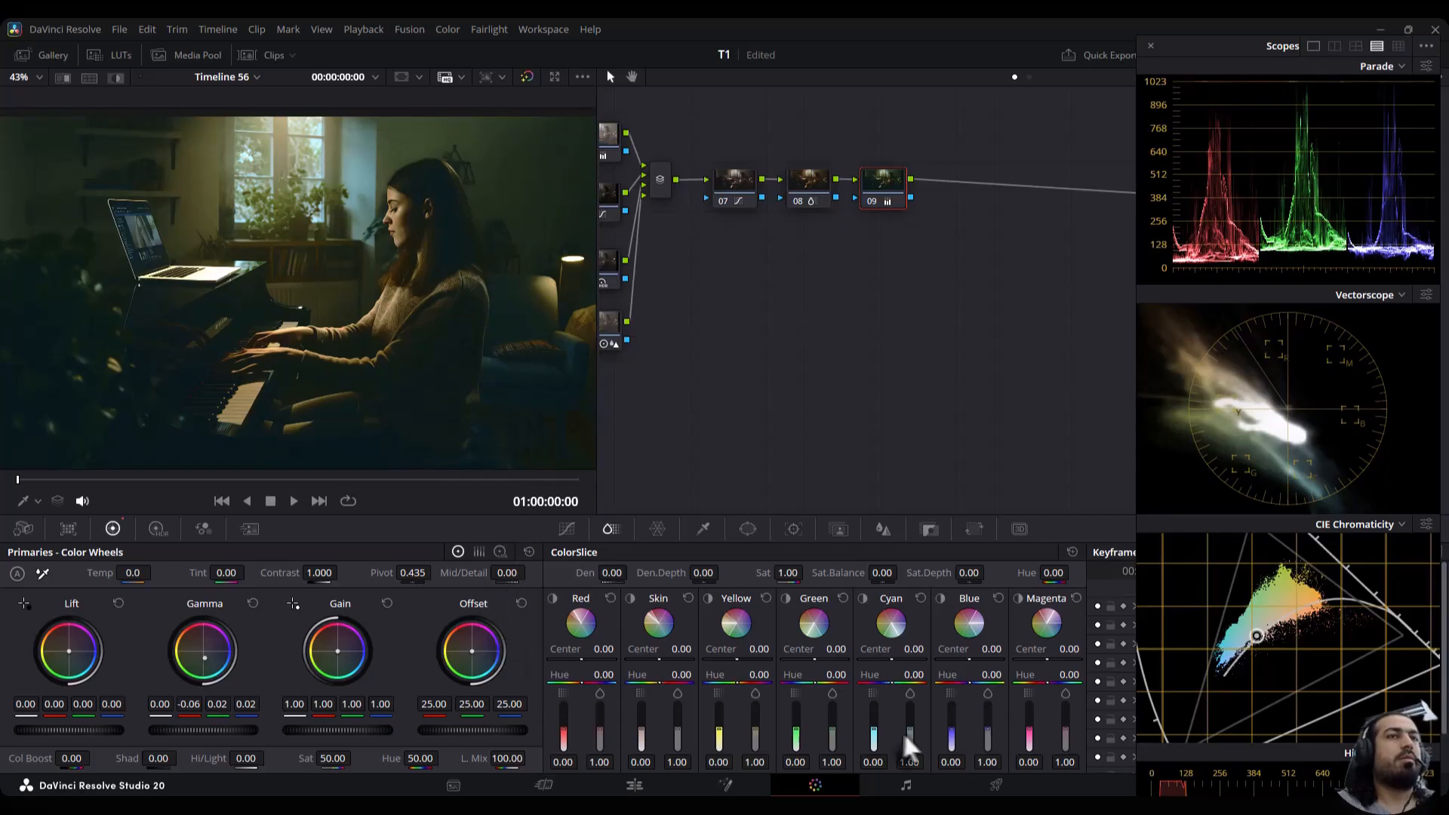
Add serial node 10 and set ColorSlice Cyan to 0.51 density and 0.61 saturation, and Blue to 0.64 and 0.55
key("alt+s")
left_click_drag(871, 728, 911, 744)
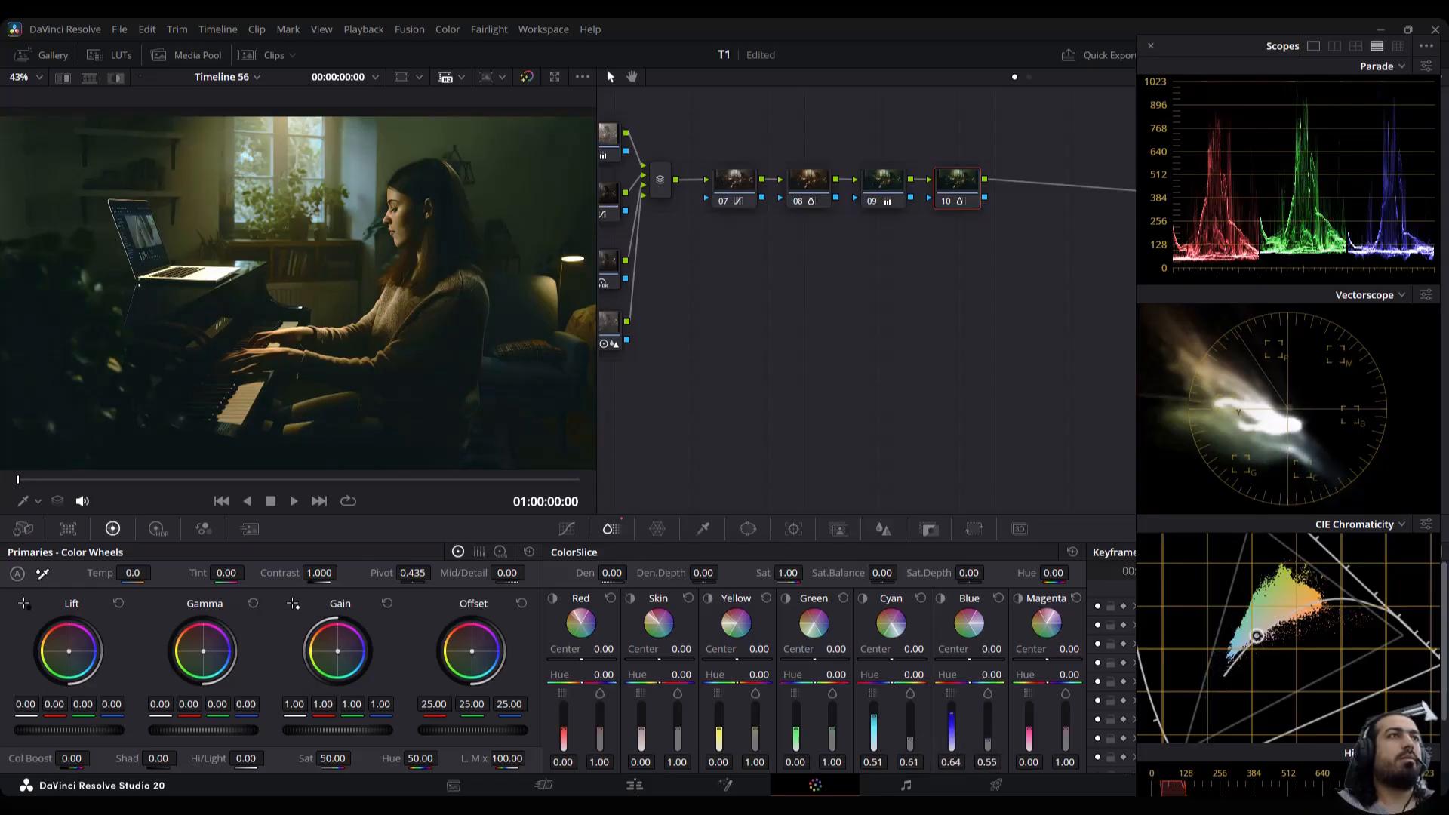
Add an outside node after node 10, place it below the node row, and close the scopes window
key("alt+o")
left_click_drag(812, 311, 734, 317)
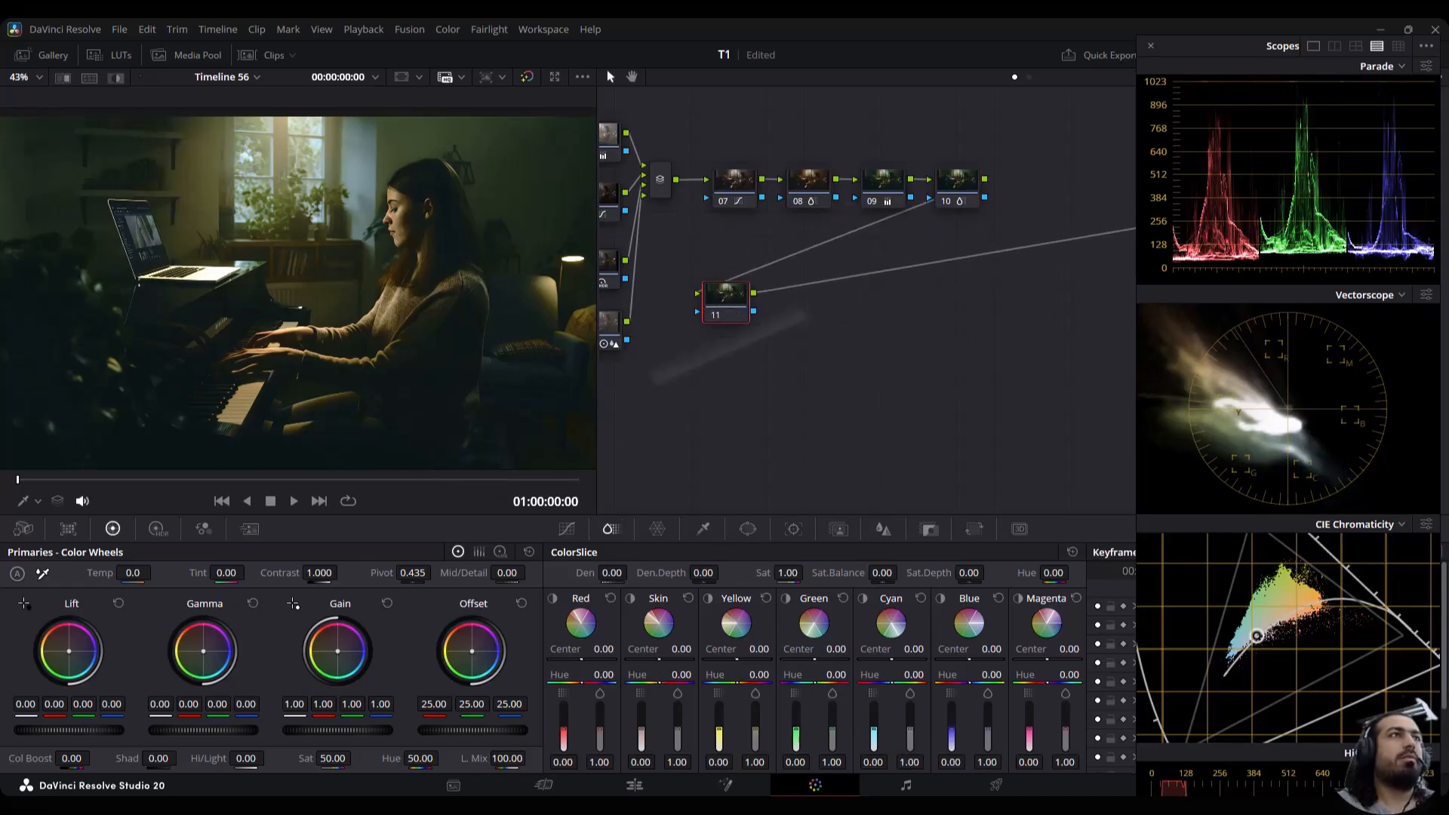
left_click(1150, 45)
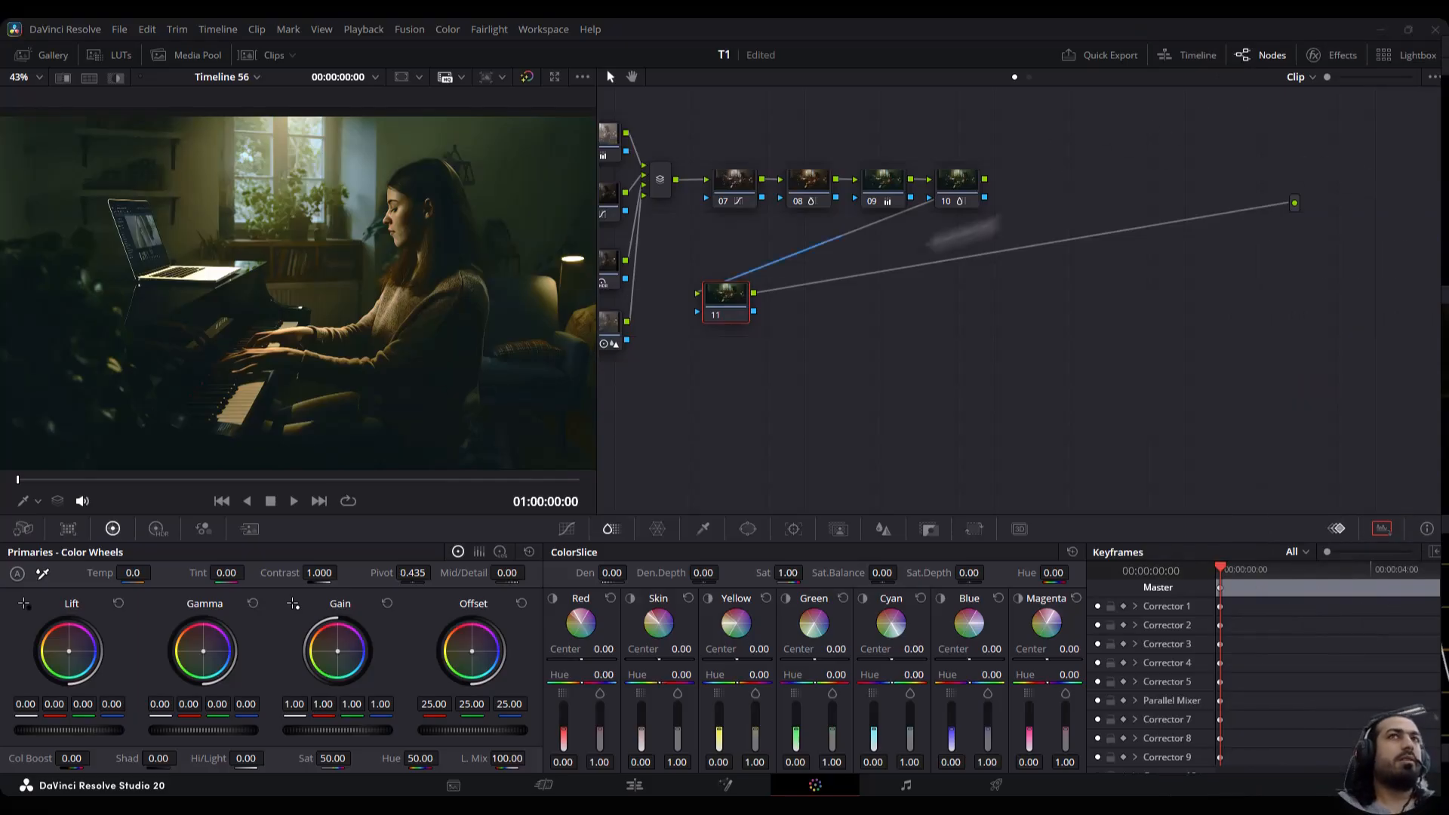
left_click(1340, 56)
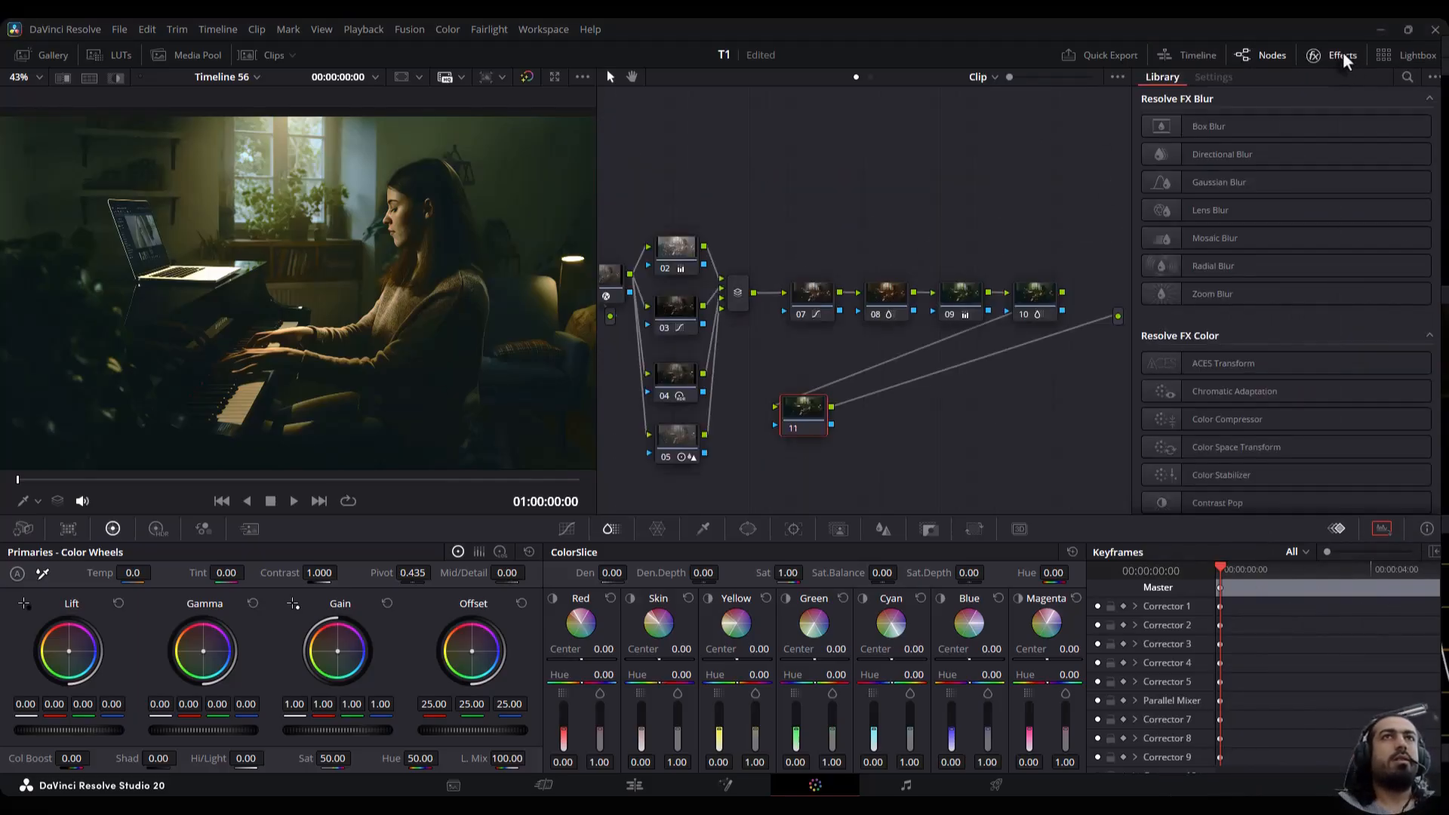
left_click(1342, 53)
On node 11, use the 3D qualifier to sample the skin tone on the woman's face
left_click(702, 529)
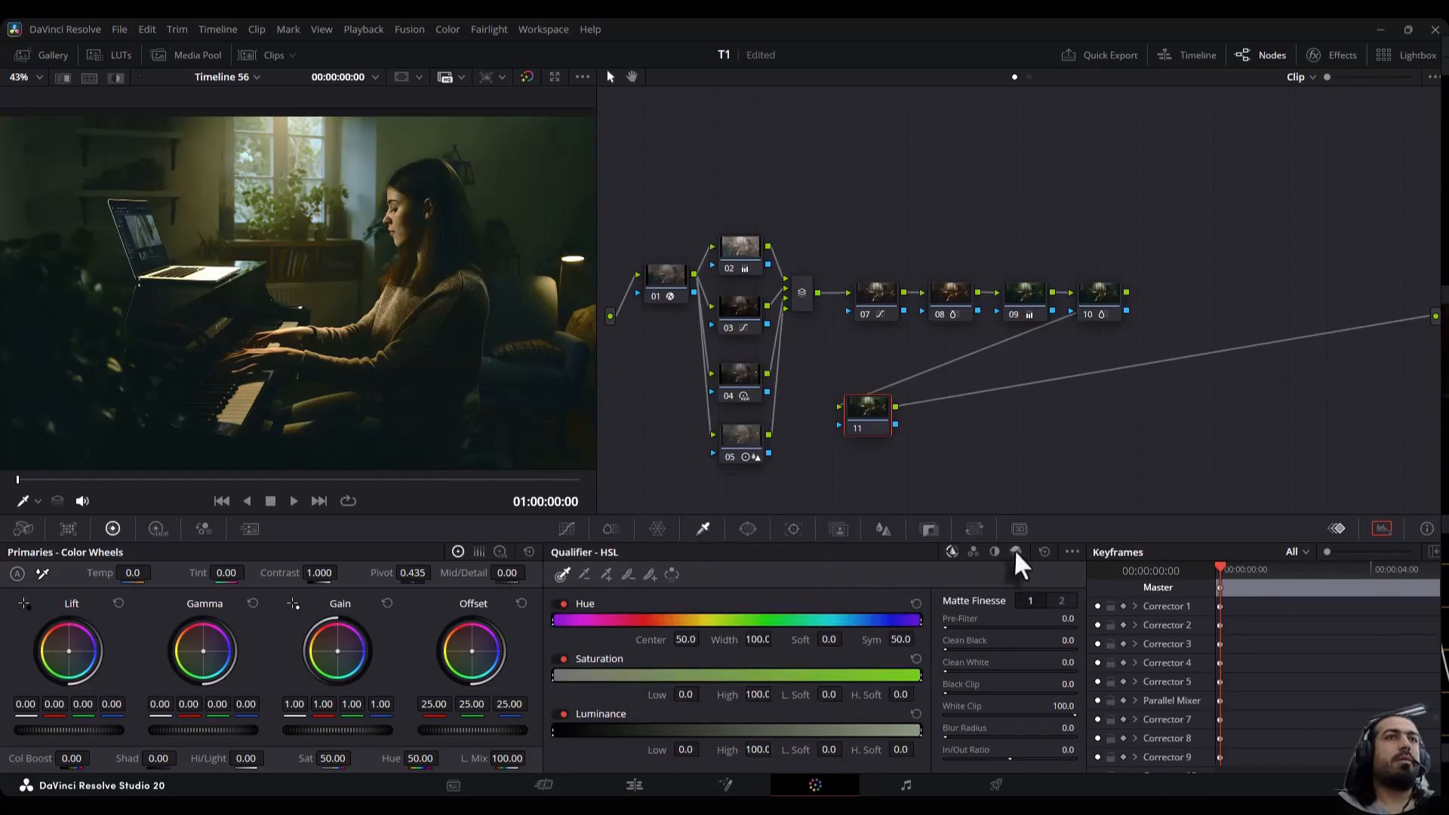
left_click(1016, 552)
left_click_drag(400, 199, 394, 228)
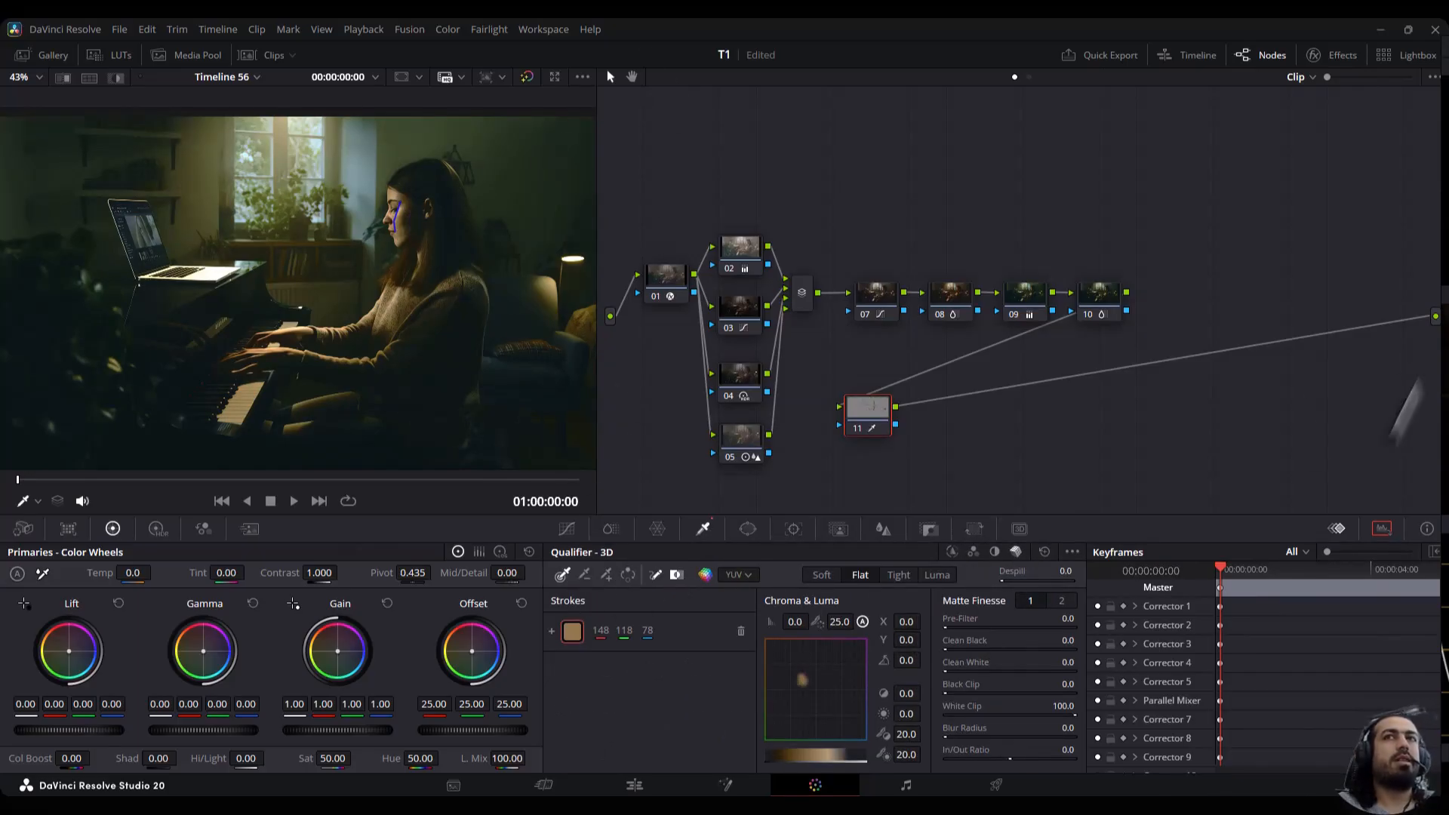
Add a narrow circle window around the woman's face on node 11, about size 35.57 and aspect 29.04, and track it forward
left_click(748, 528)
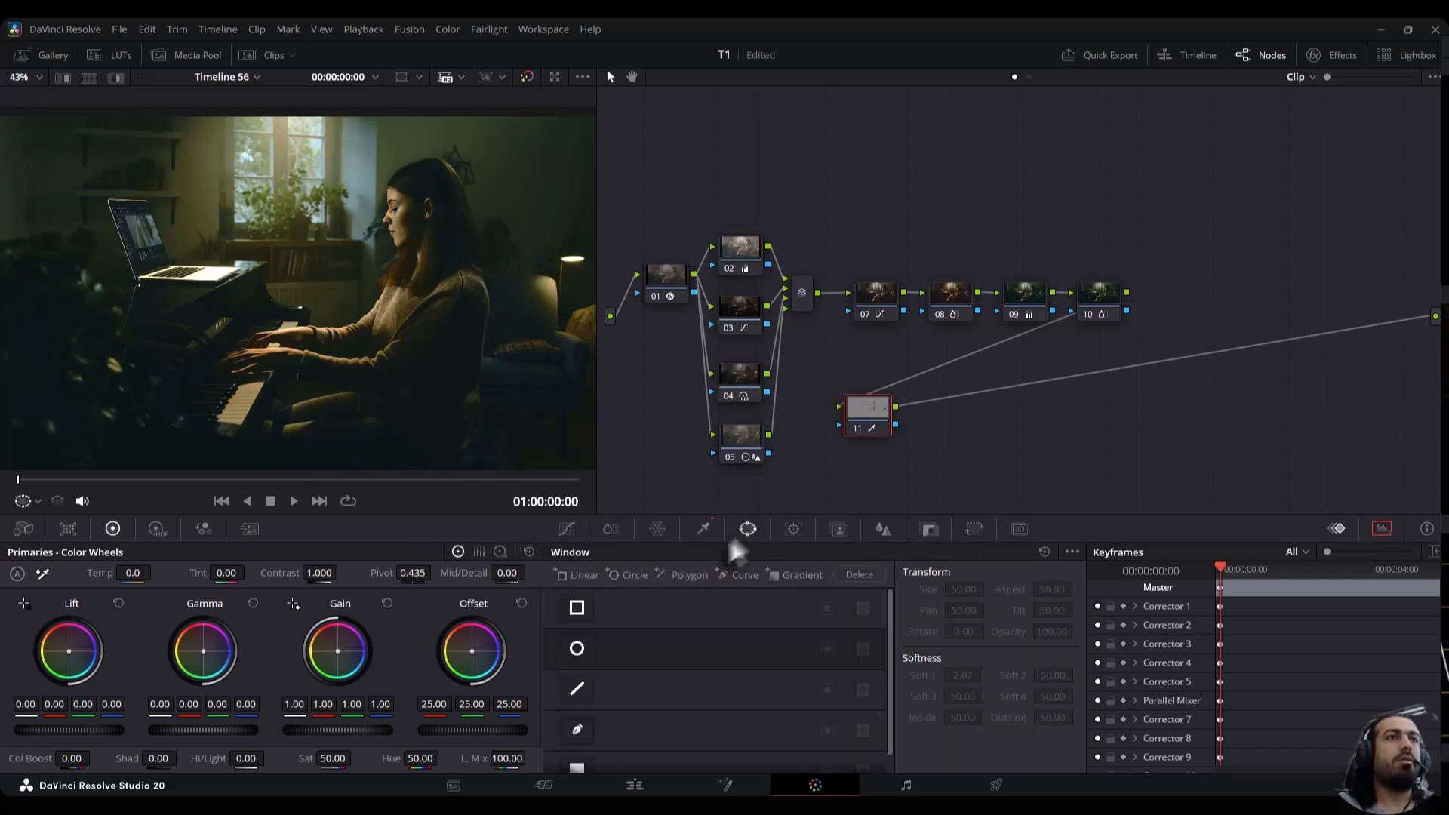
left_click(576, 648)
left_click_drag(292, 284, 401, 224)
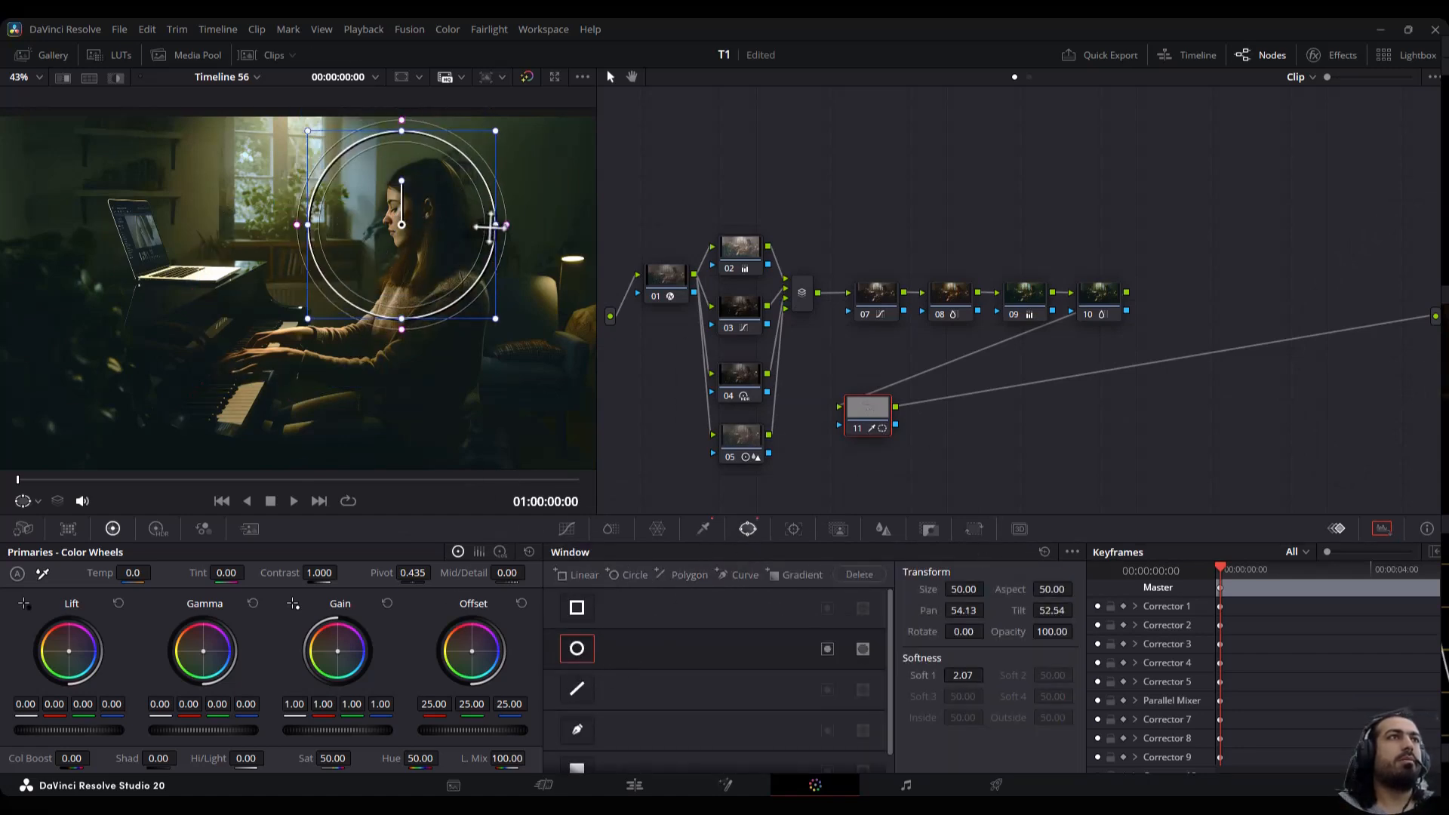
left_click_drag(498, 326, 432, 264)
left_click_drag(413, 213, 411, 216)
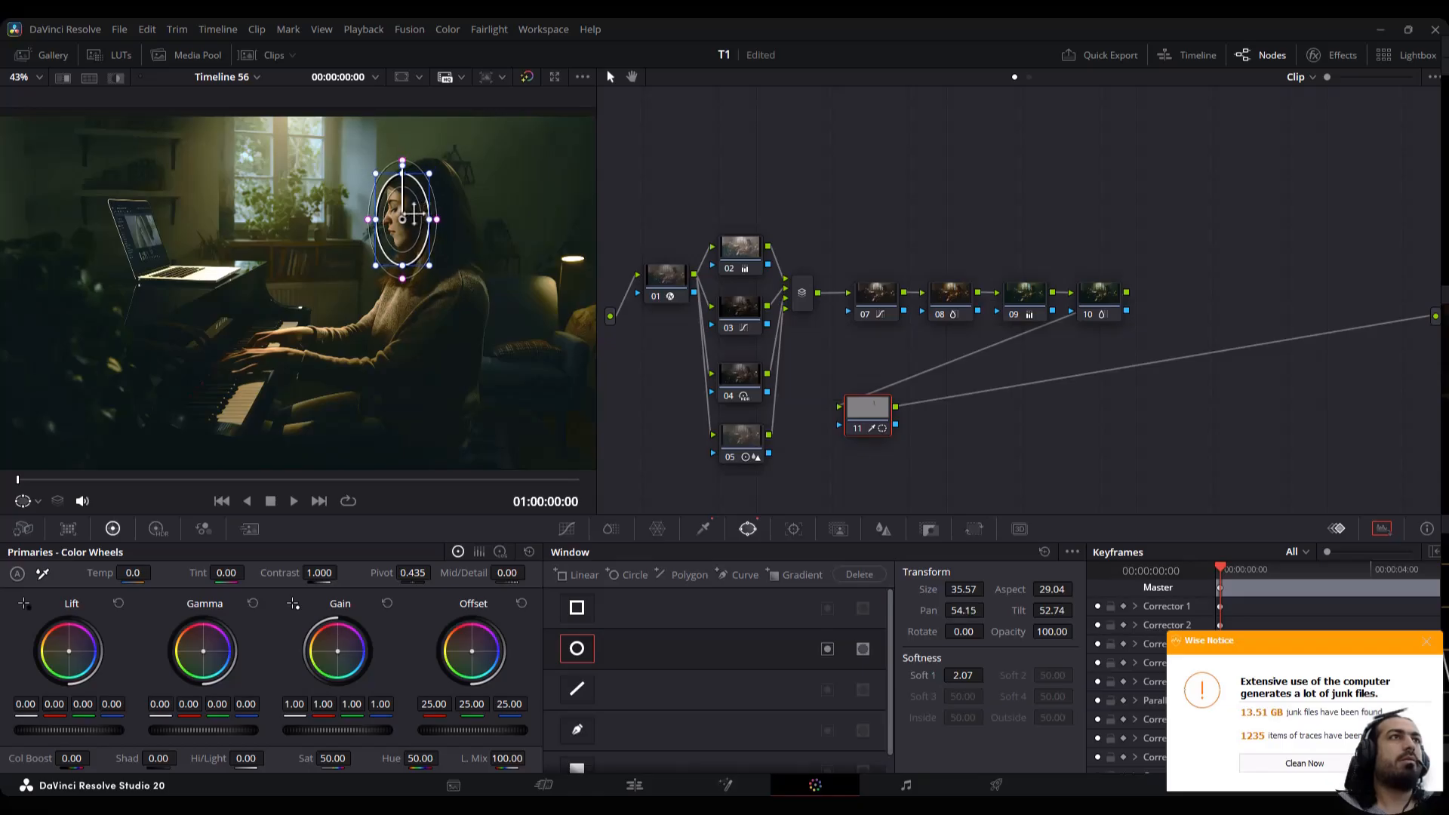
left_click(794, 528)
left_click(620, 573)
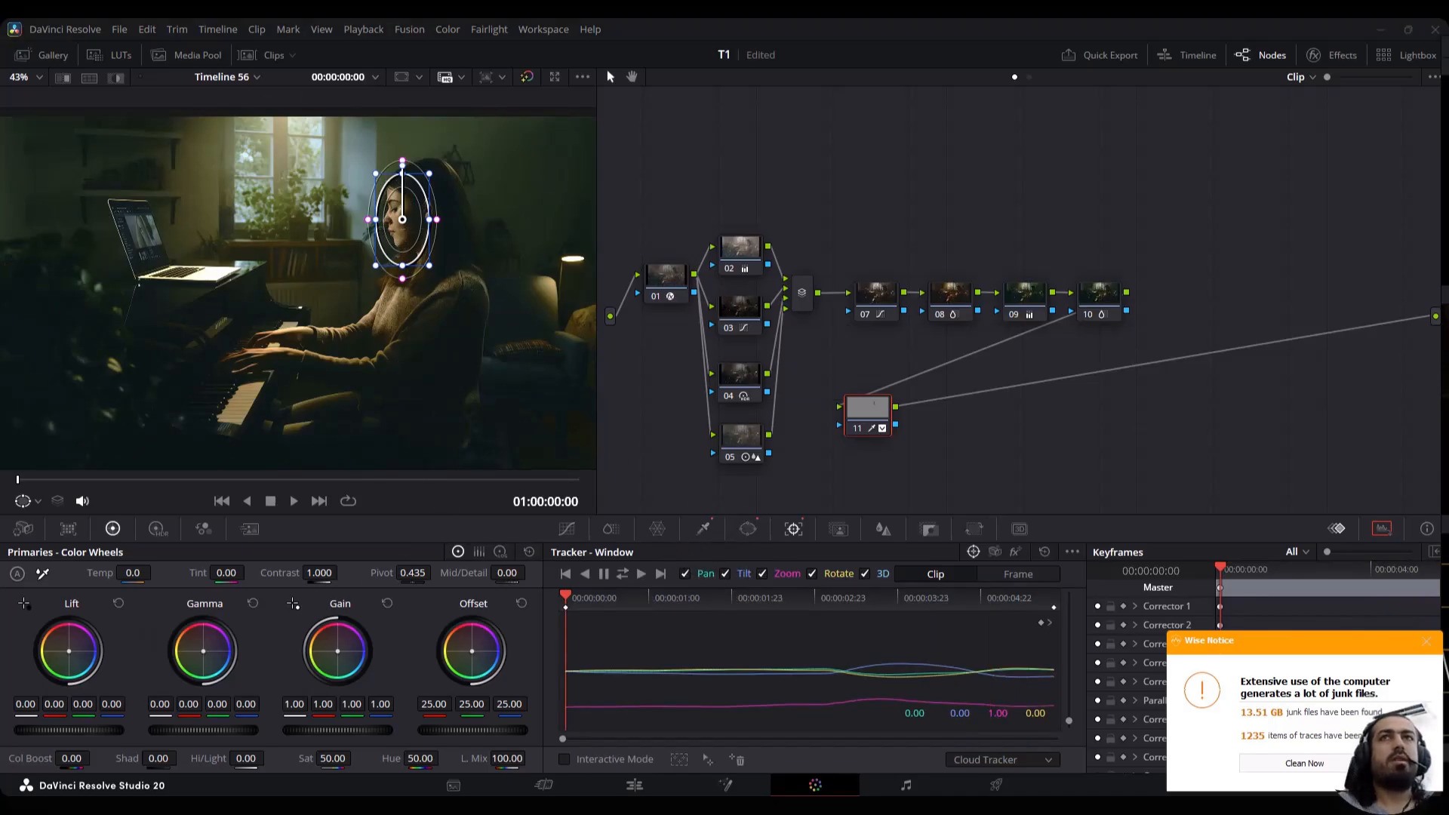
Show the scopes and push node 11's Gamma wheel warmer, with red at 0.03 and green at -0.01
key("ctrl+shift+w")
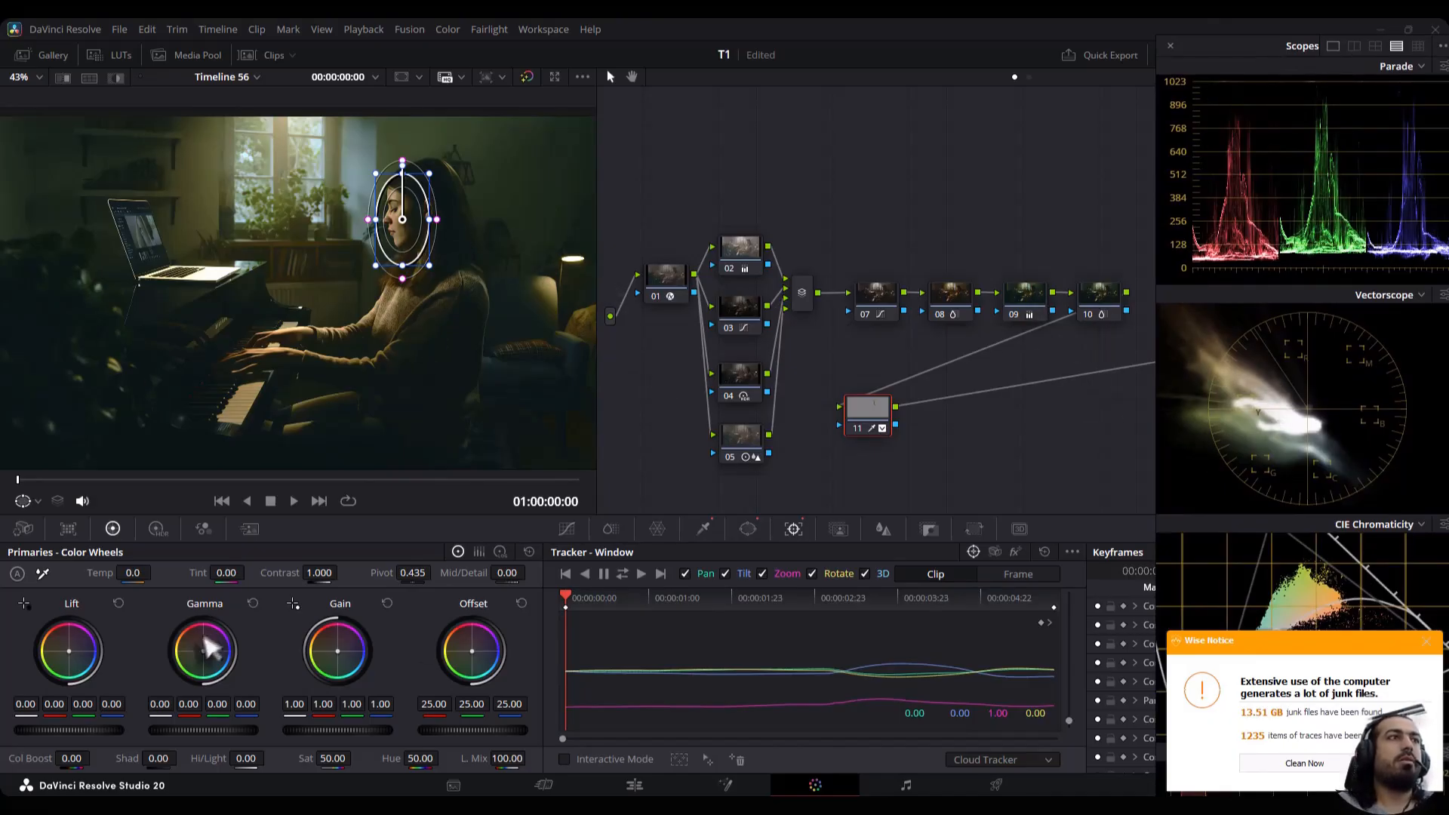
left_click_drag(201, 654, 203, 648)
scroll(408, 252, "up", 5)
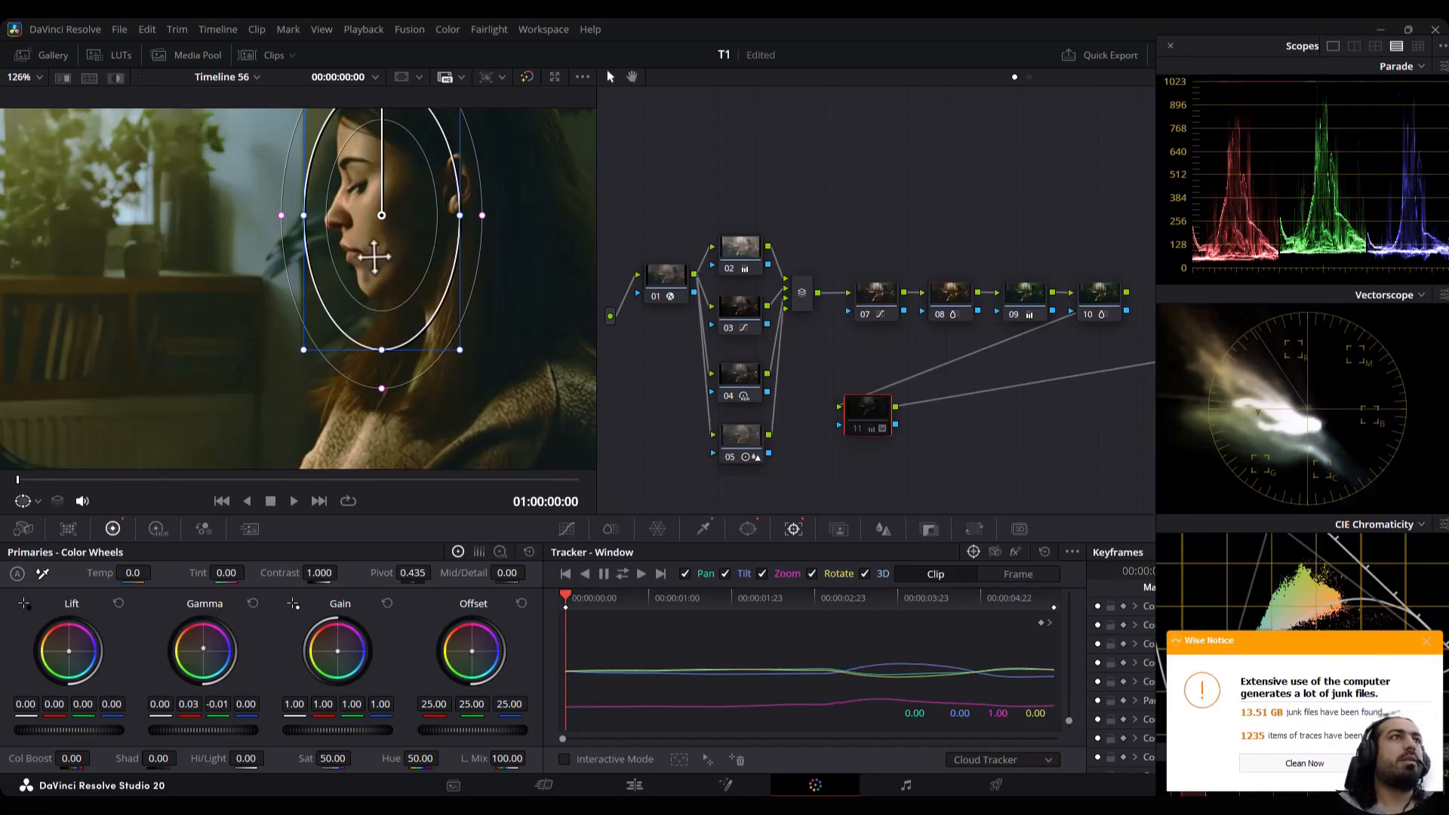
In node 11's ColorSlice, set Skin hue to 0.18, Cyan saturation to 0.53 and Blue saturation to 0.57, and close the scopes
left_click(610, 528)
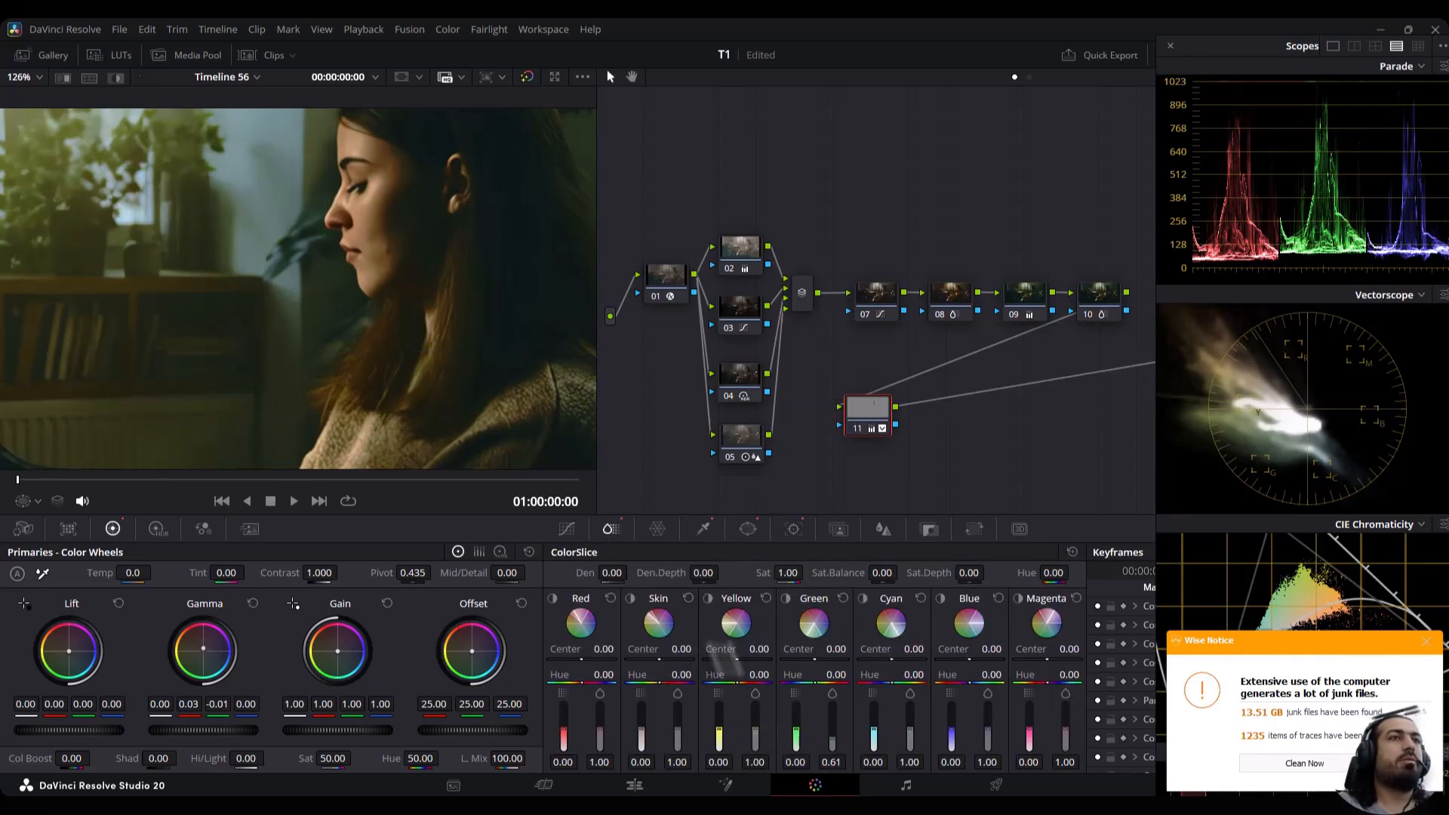
left_click(709, 598)
left_click(709, 598)
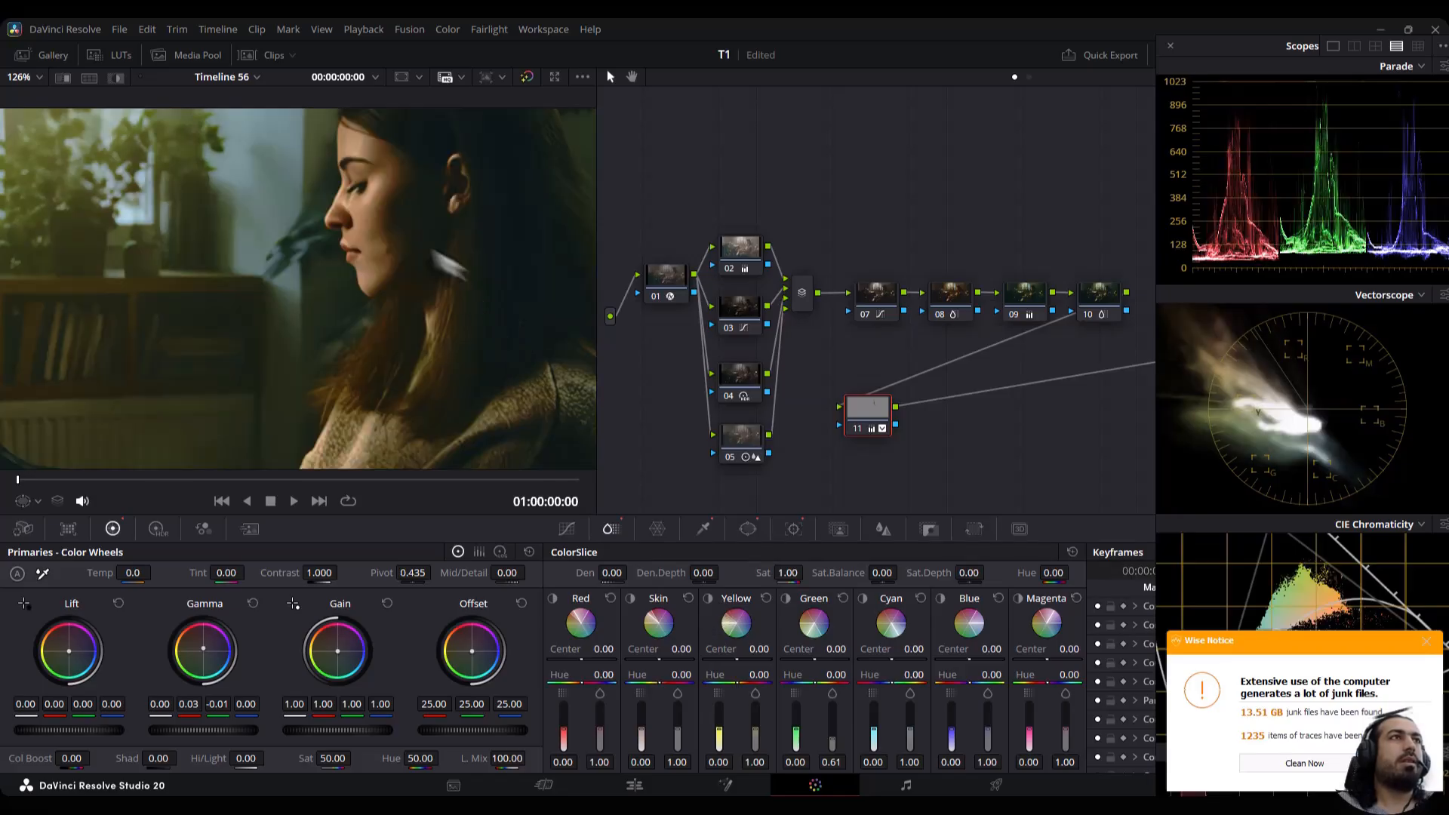
left_click_drag(680, 674, 684, 675)
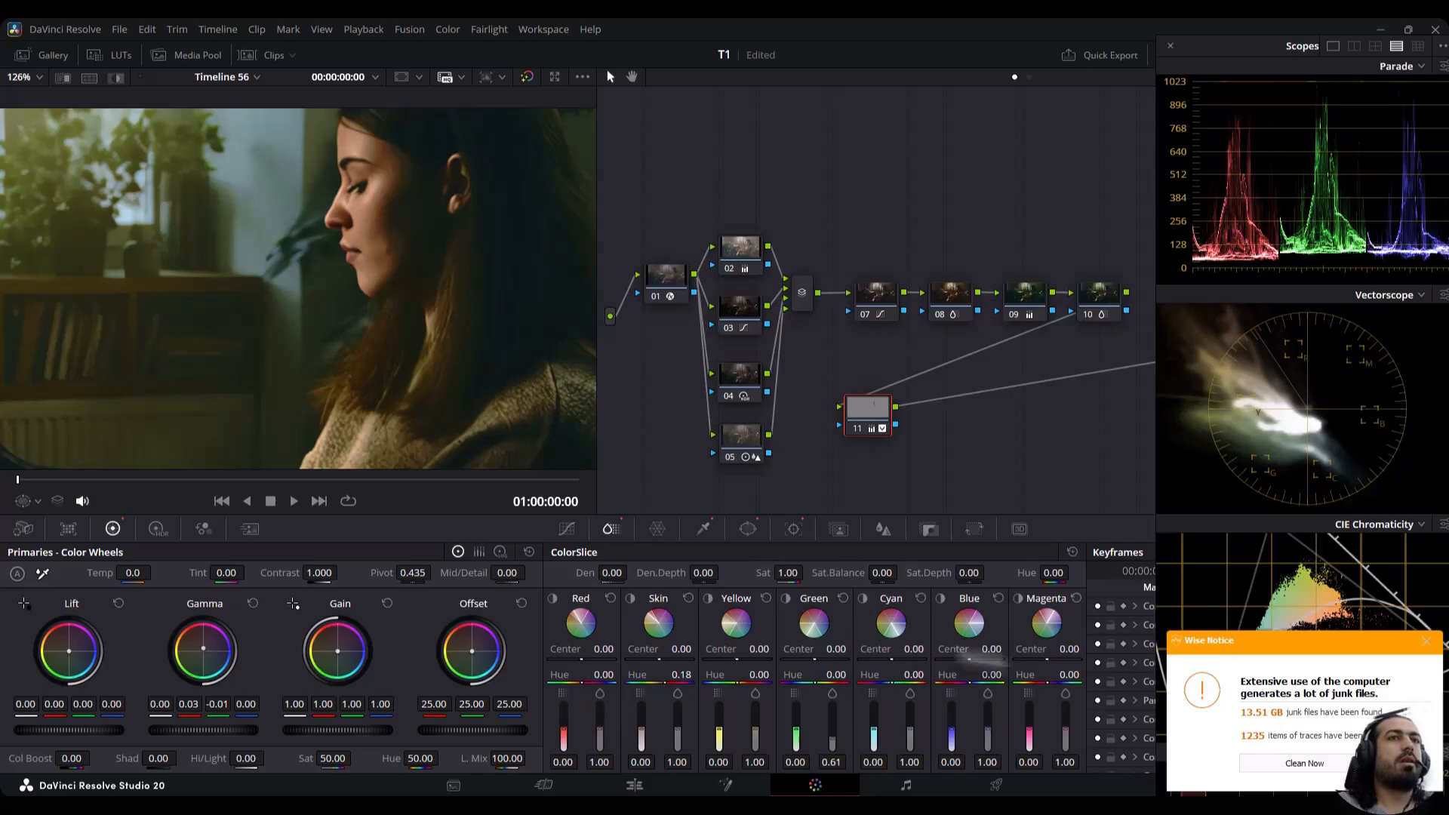
left_click_drag(987, 762, 917, 743)
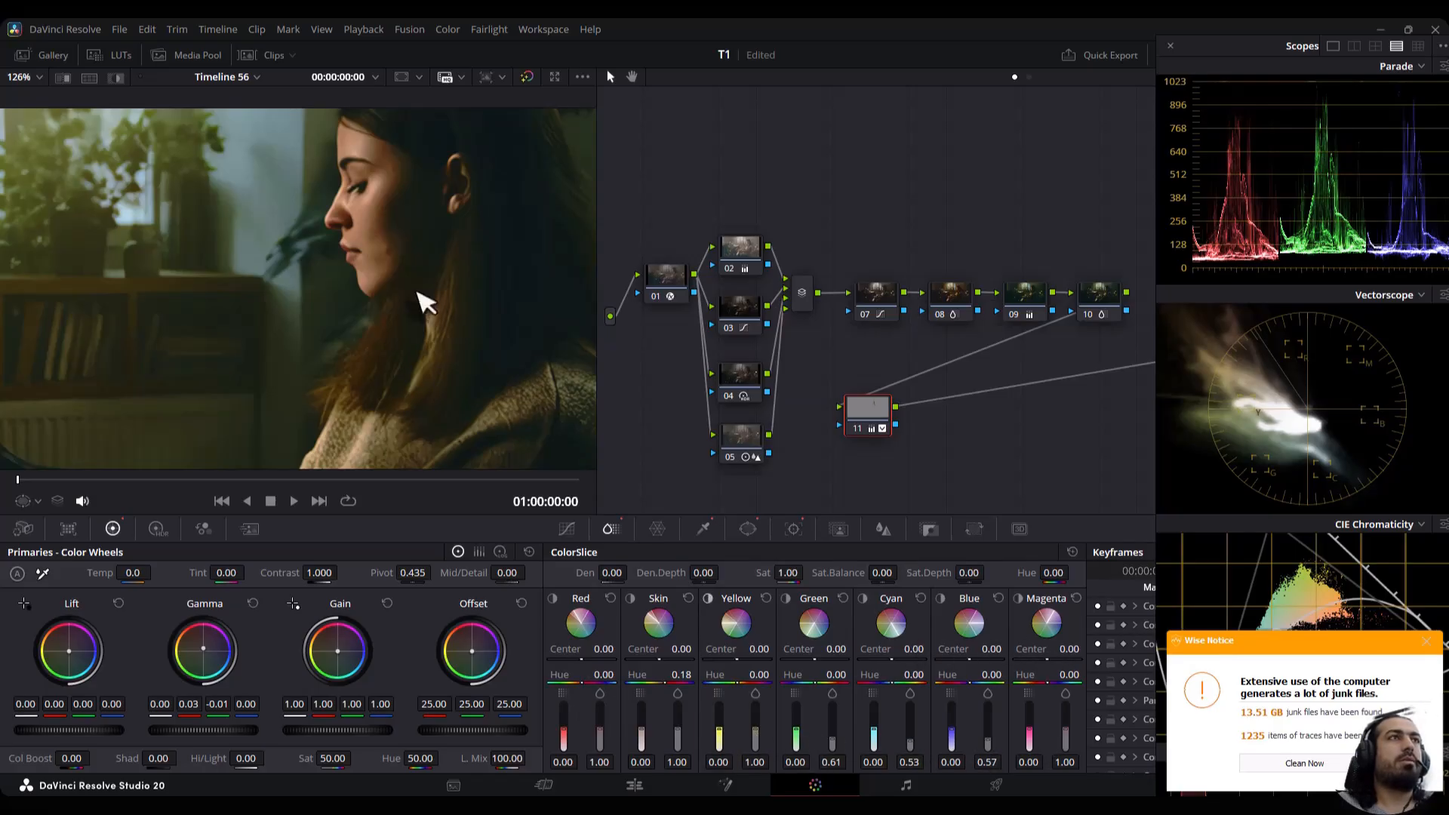
scroll(423, 296, "down", 1)
scroll(331, 293, "down", 5)
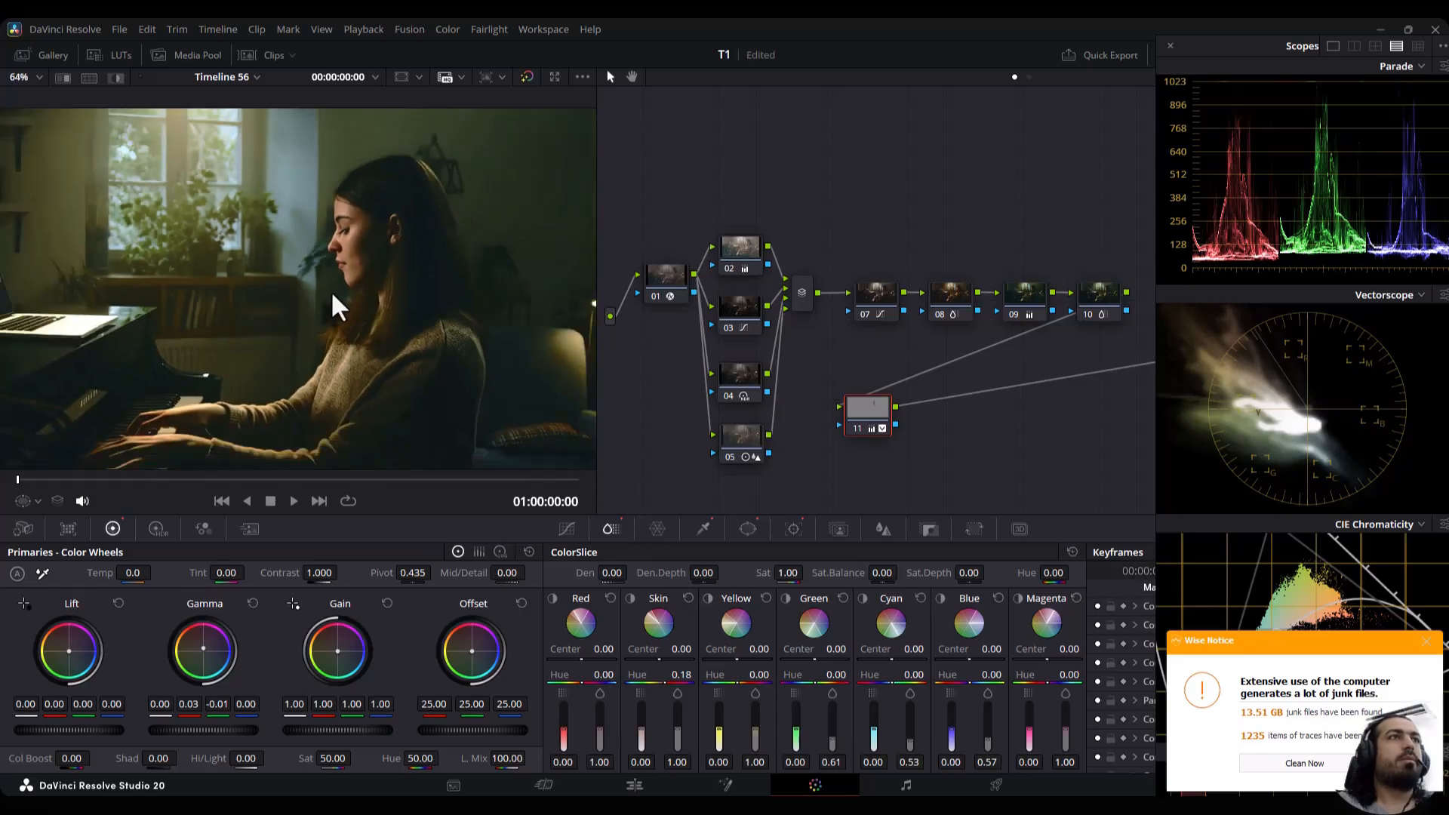
scroll(332, 291, "down", 1)
left_click(1171, 45)
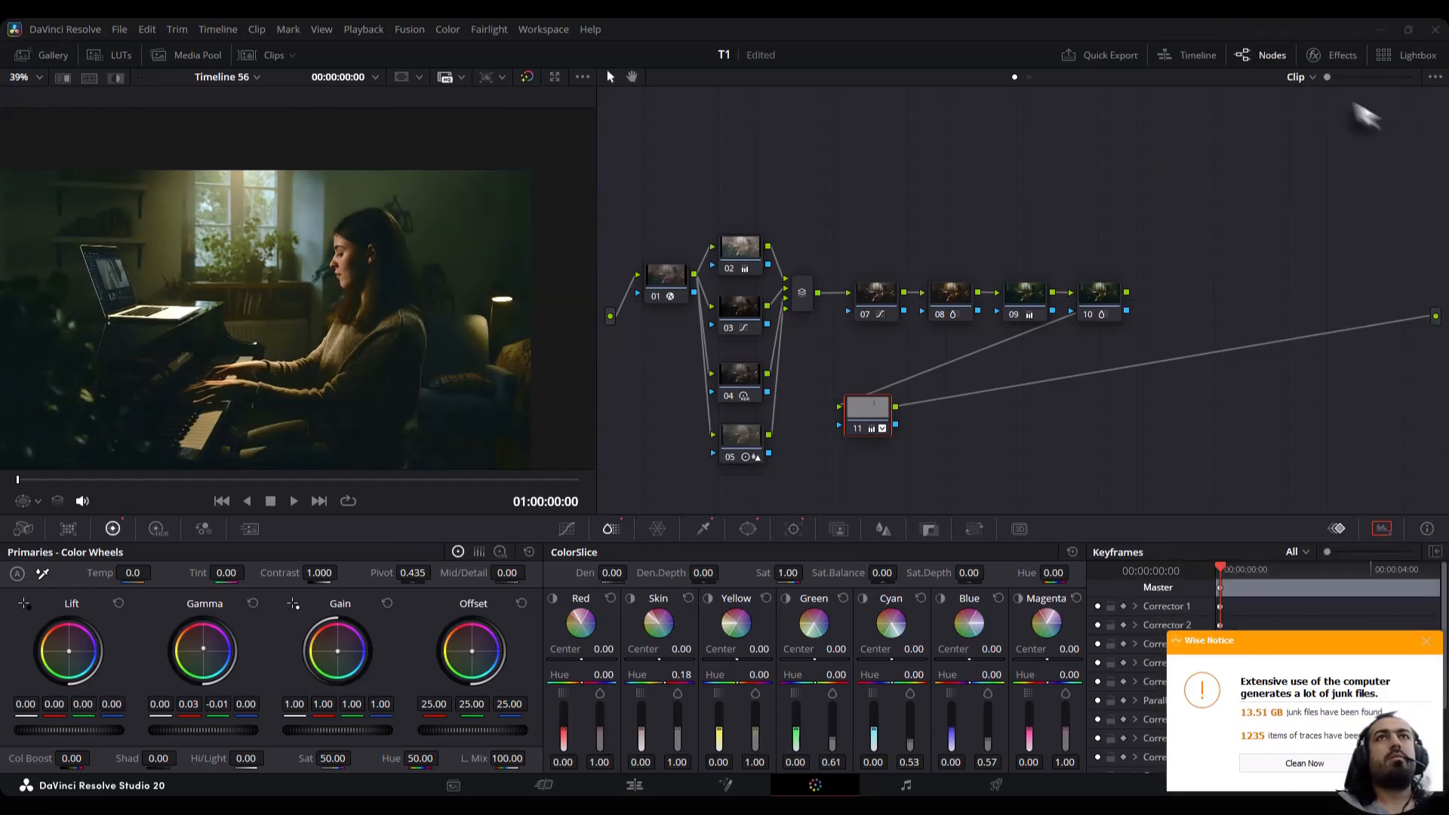
Find the Beauty effect in the effects library, apply it to node 11, and inspect the woman's skin up close
left_click(1322, 52)
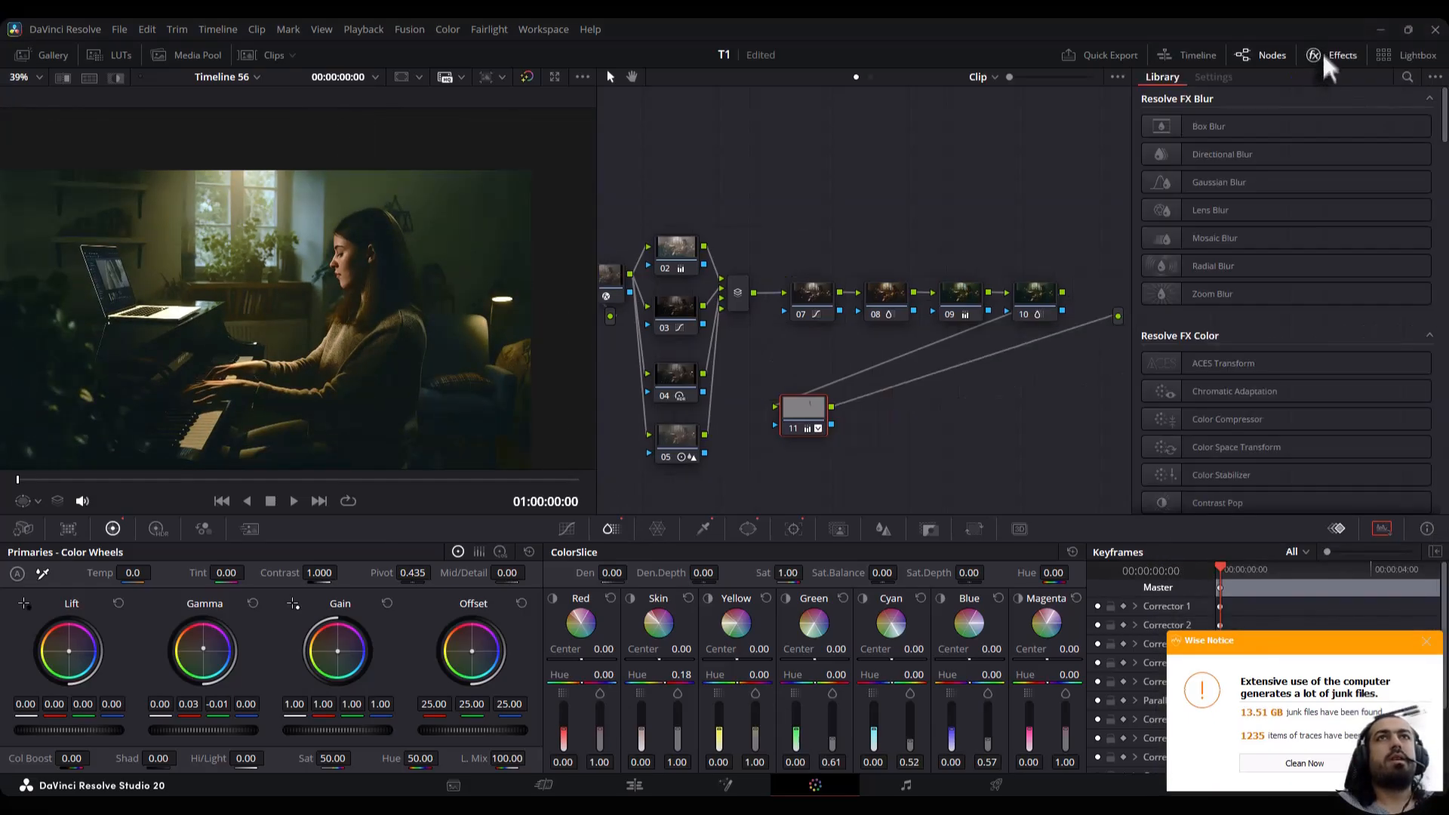
left_click(1405, 77)
type("be")
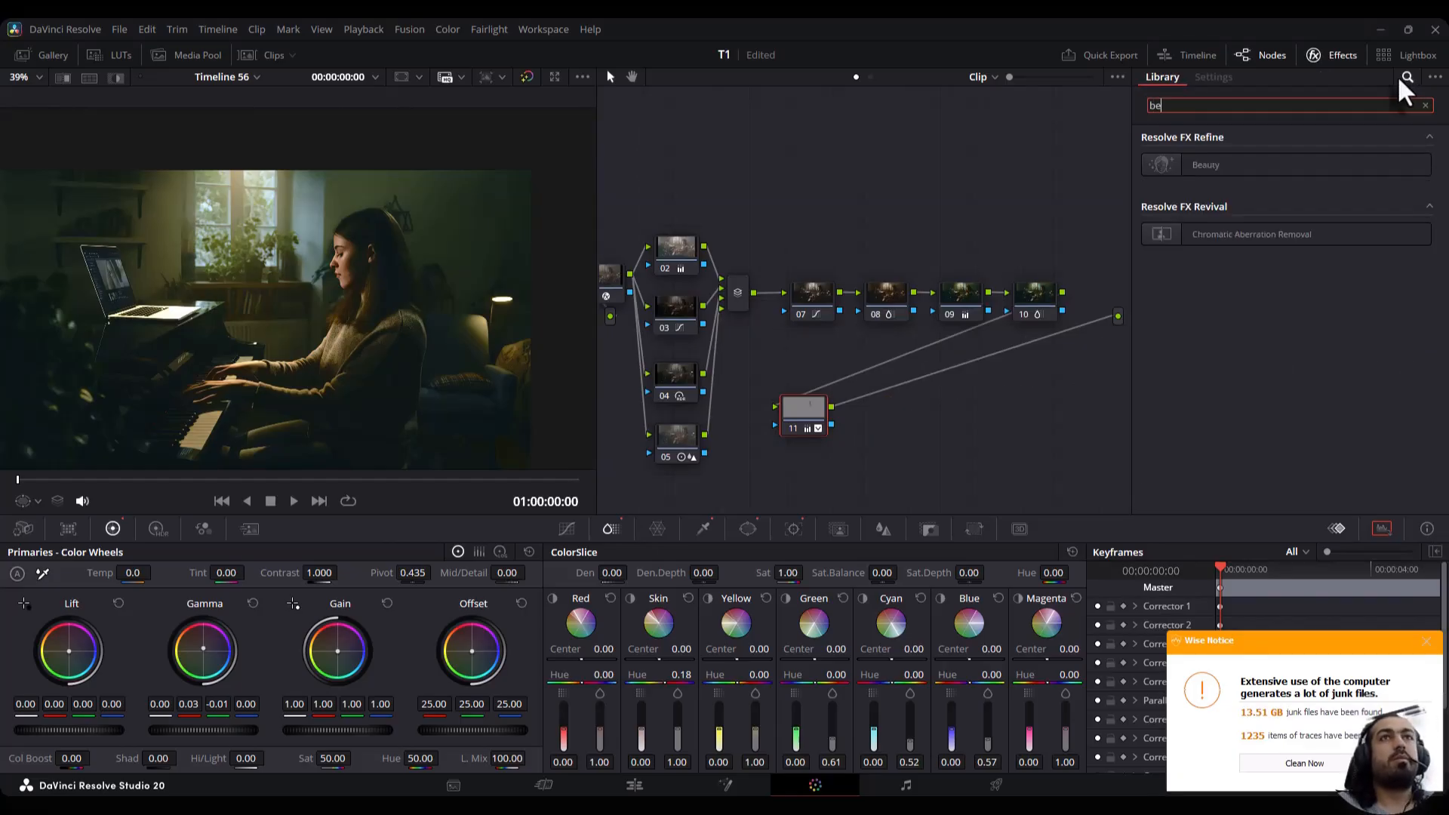
left_click_drag(1249, 169, 804, 412)
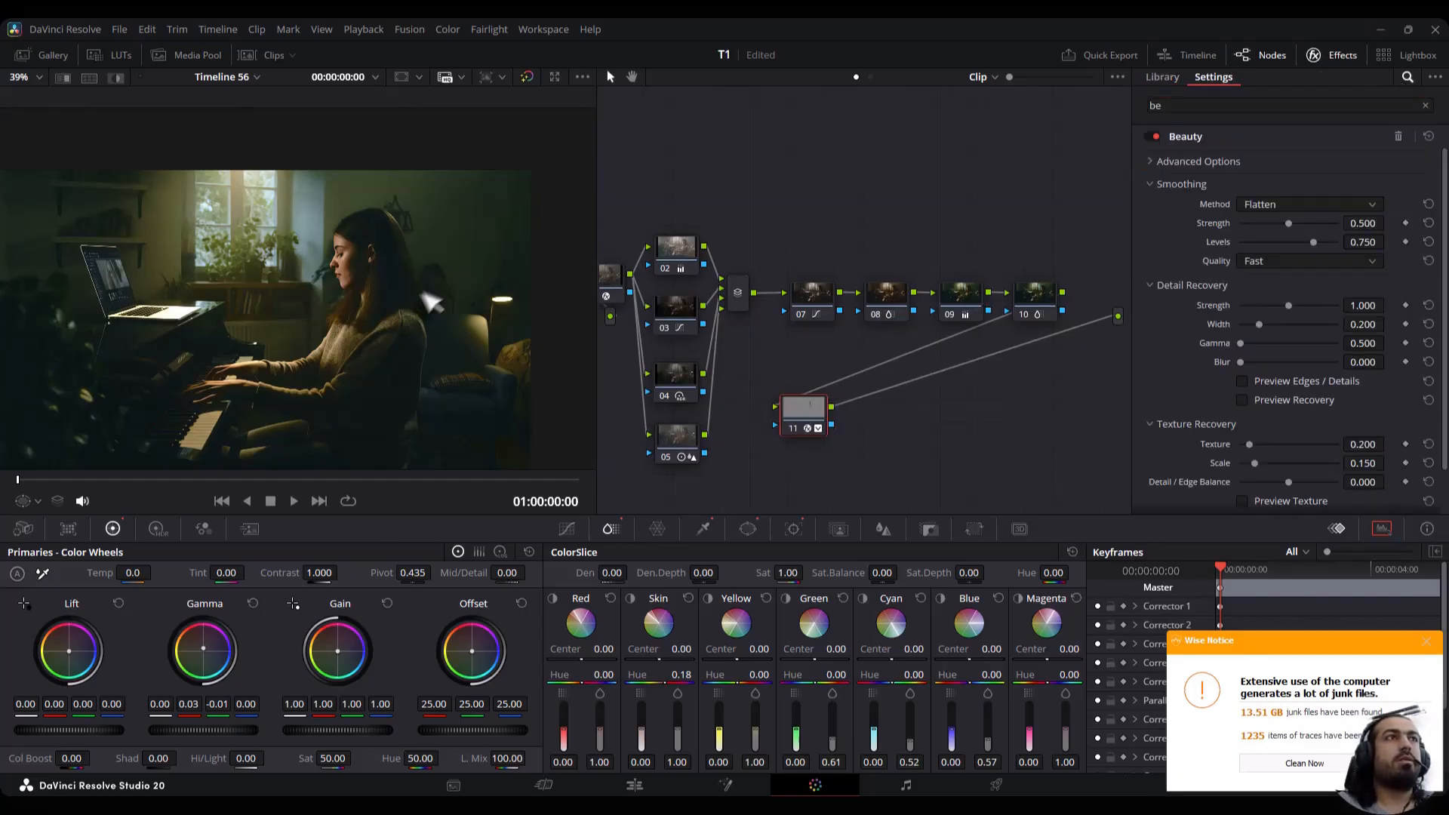
scroll(343, 260, "up", 3)
scroll(344, 259, "up", 4)
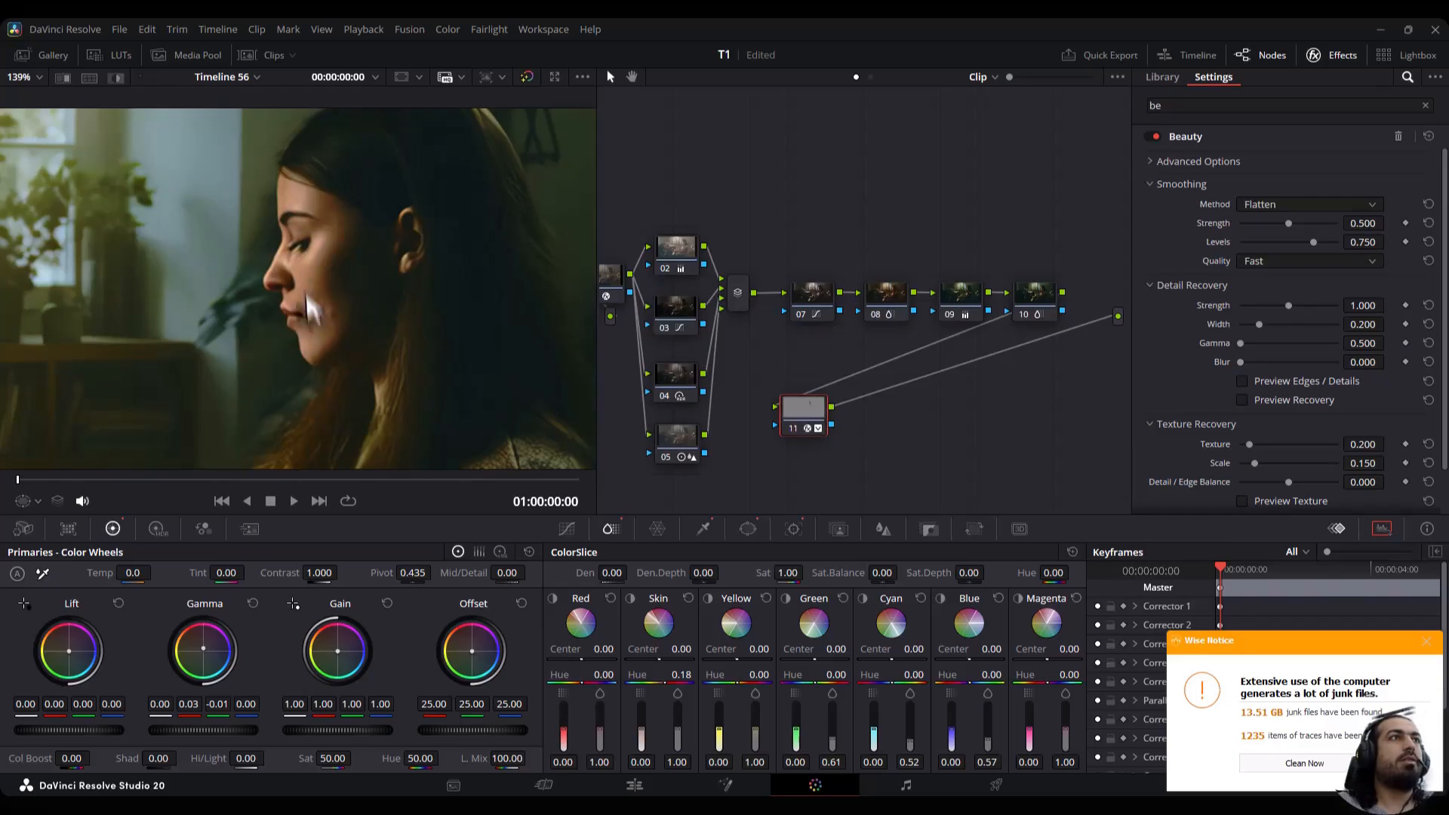
scroll(410, 303, "down", 6)
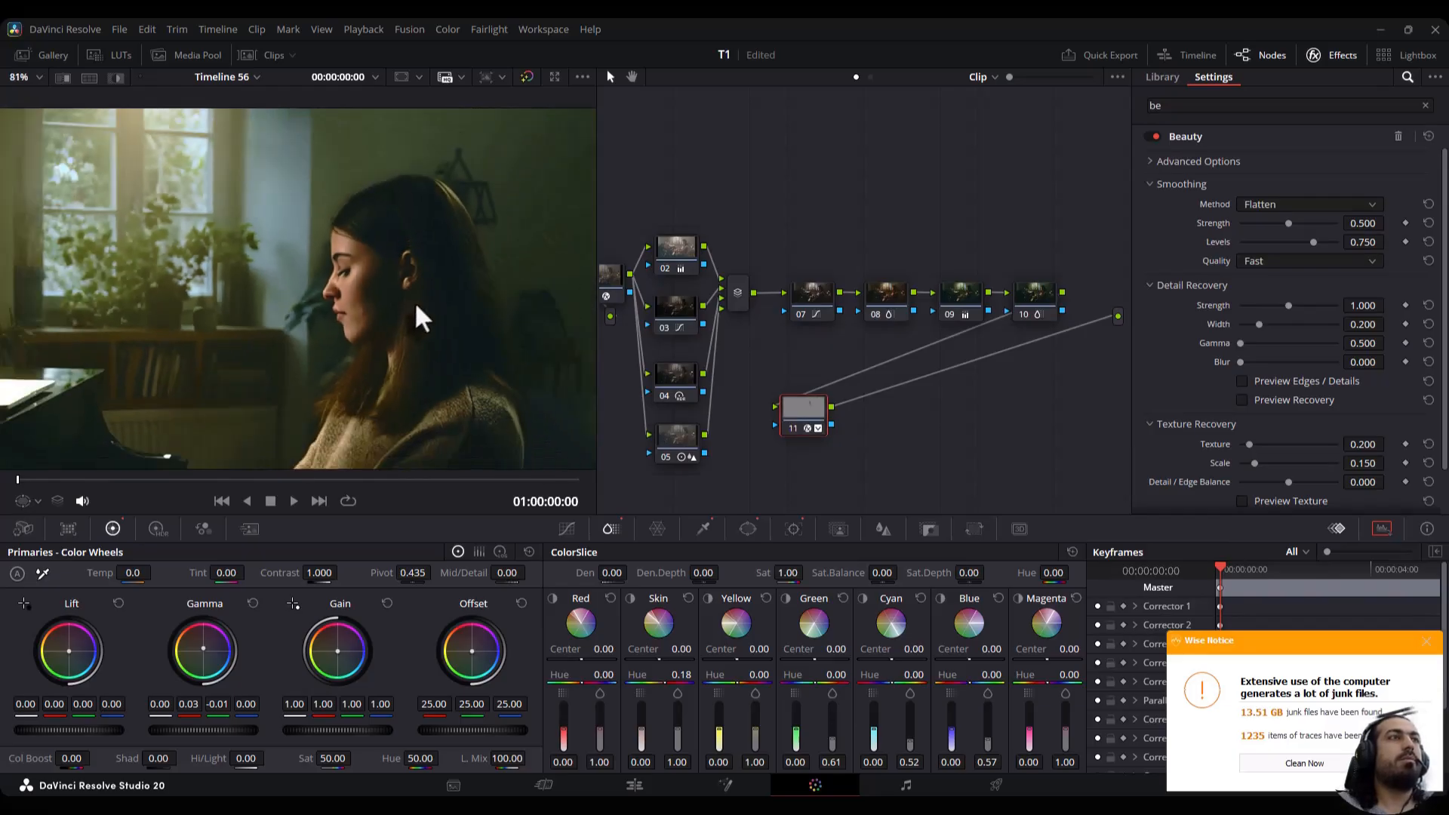
left_click_drag(411, 227, 432, 265)
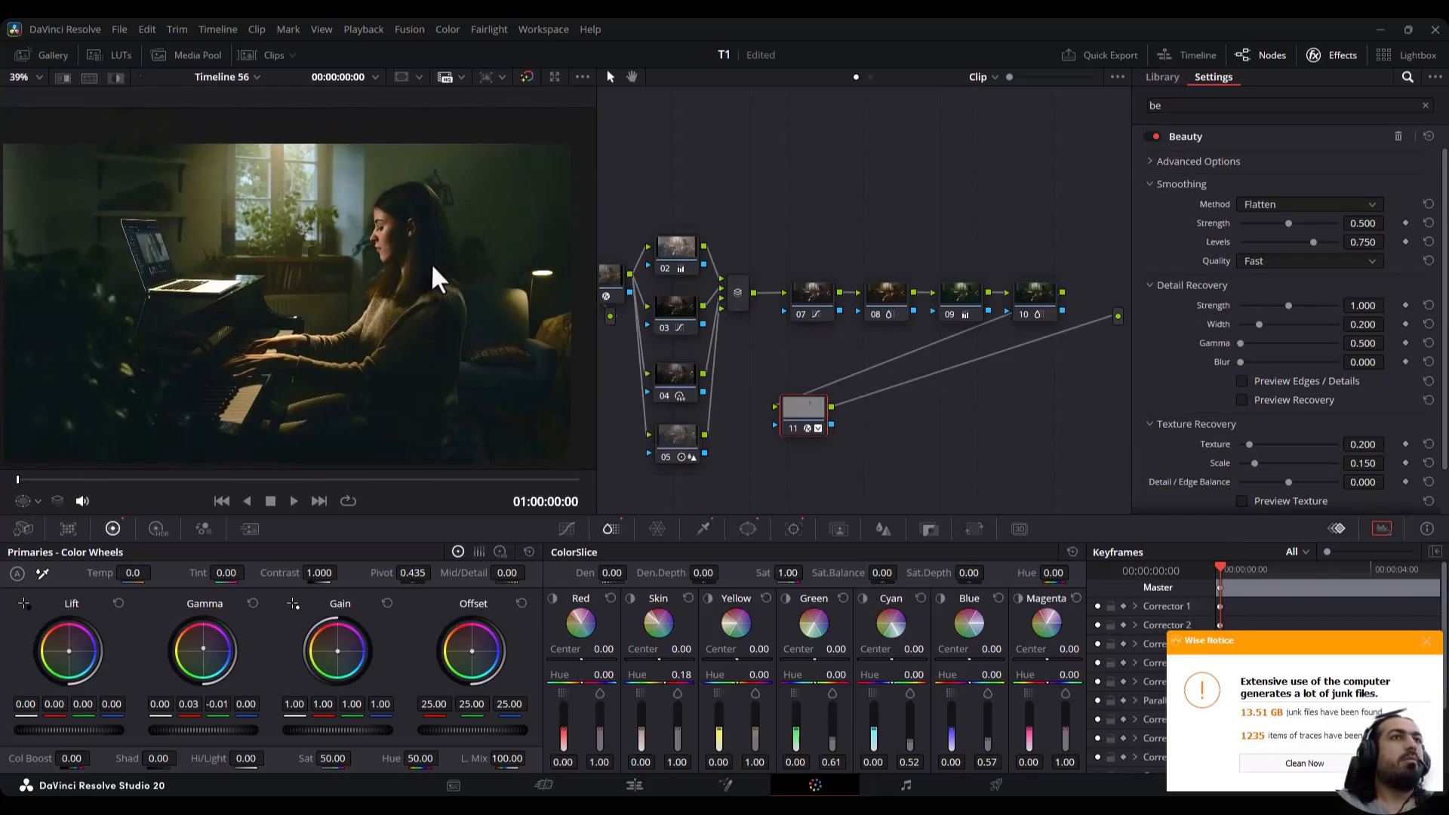
Add layer node 12 and apply the Glow effect, with shine threshold at 0.519 and spread at 0.558
key("alt+l")
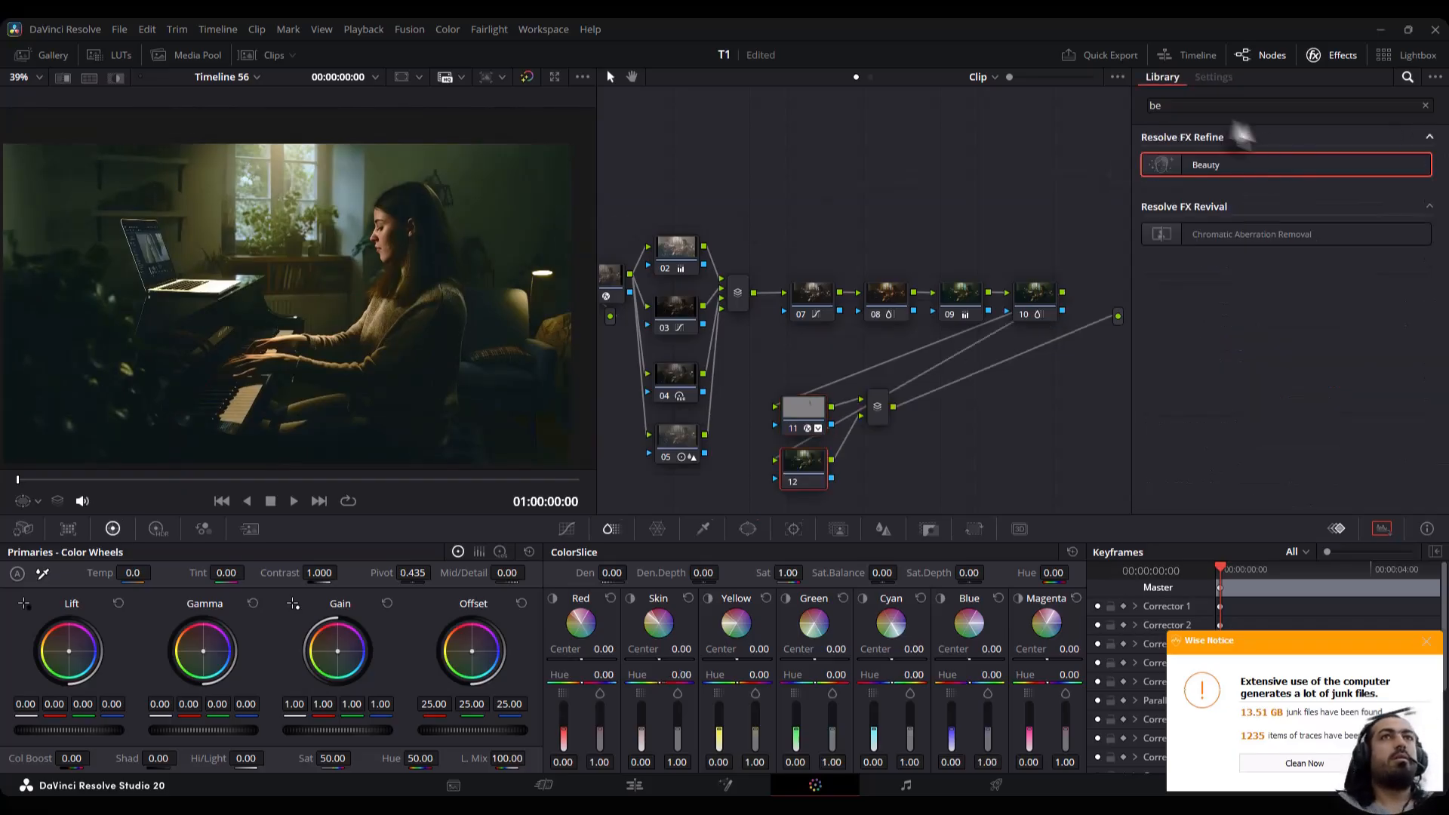
key("BackSpace")
key("BackSpace")
type("glo")
left_click_drag(1204, 164, 801, 474)
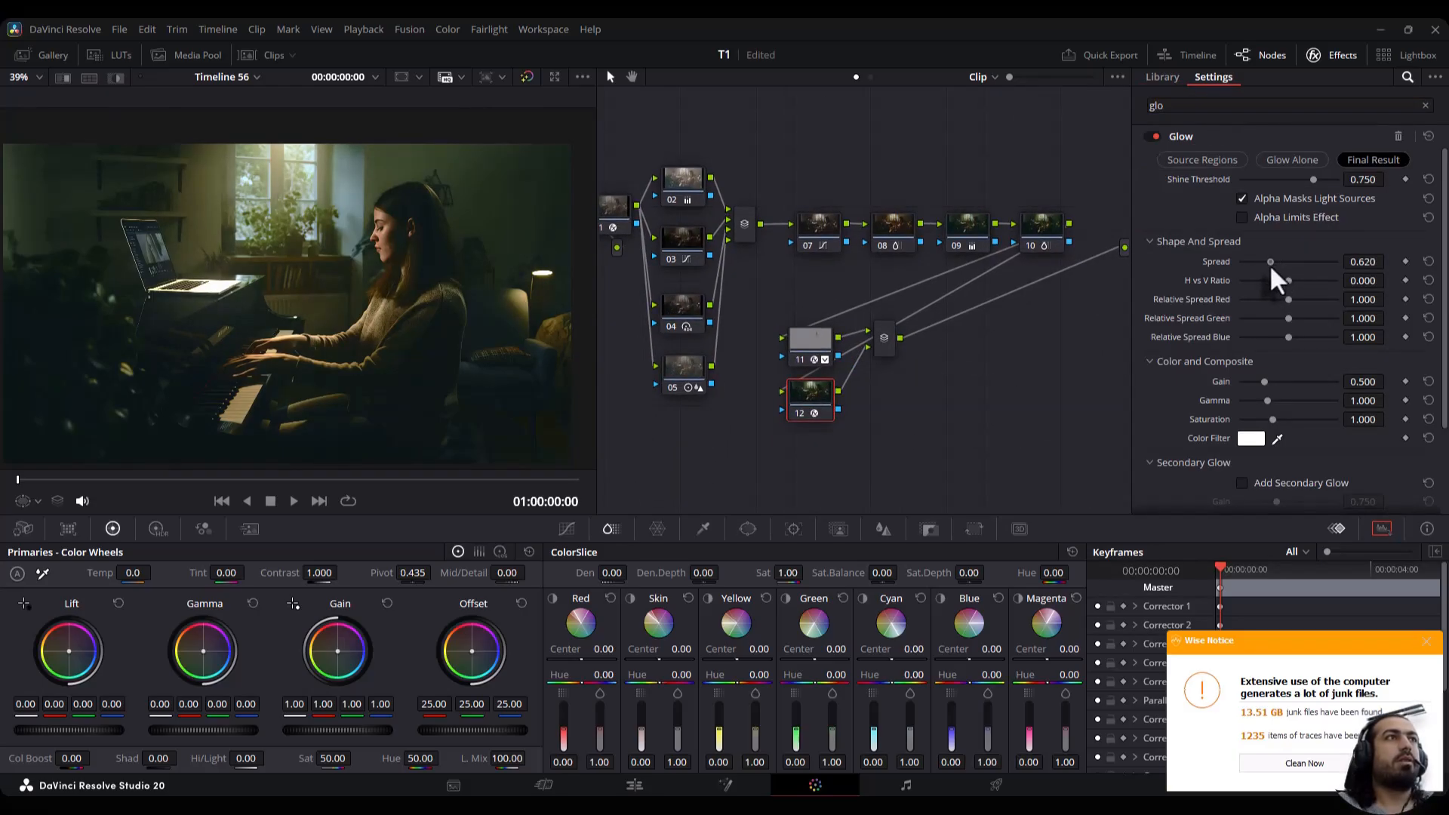
left_click_drag(1312, 180, 1290, 190)
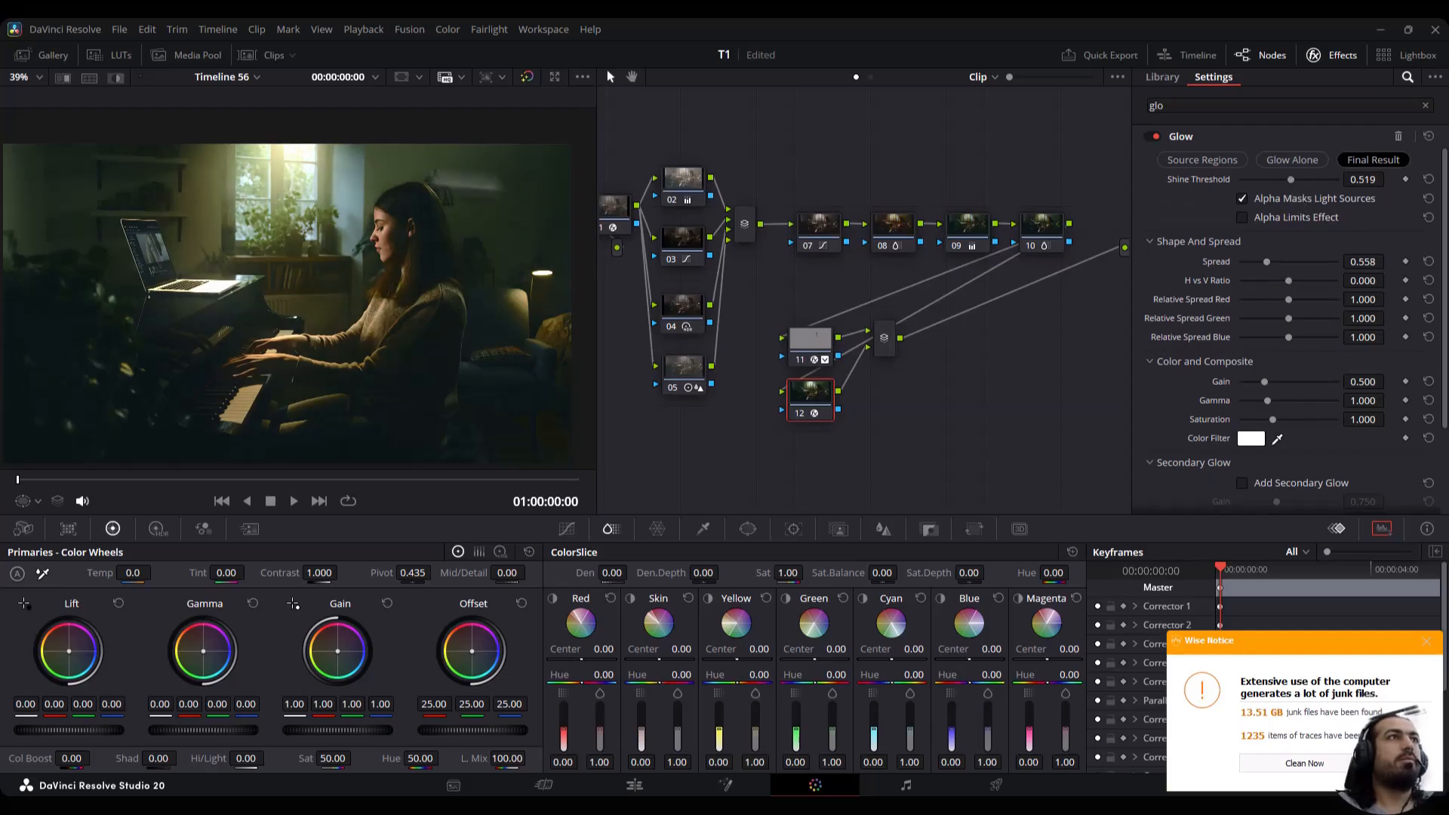
Add layer node 13 with a gradient window over the lamp side, and set Gamma to red 0.04, green -0.01 and blue -0.02
key("alt+l")
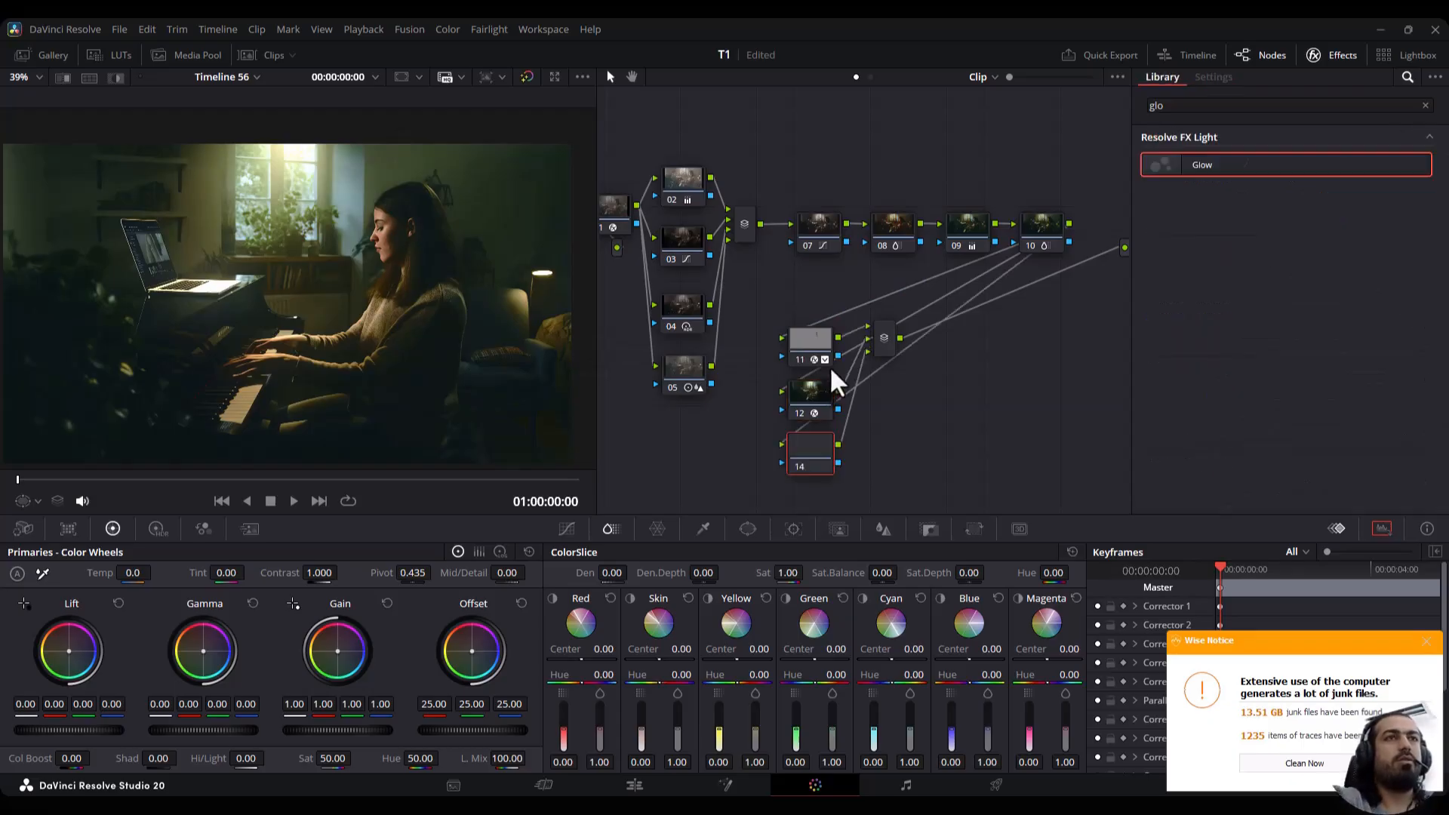
left_click(1425, 106)
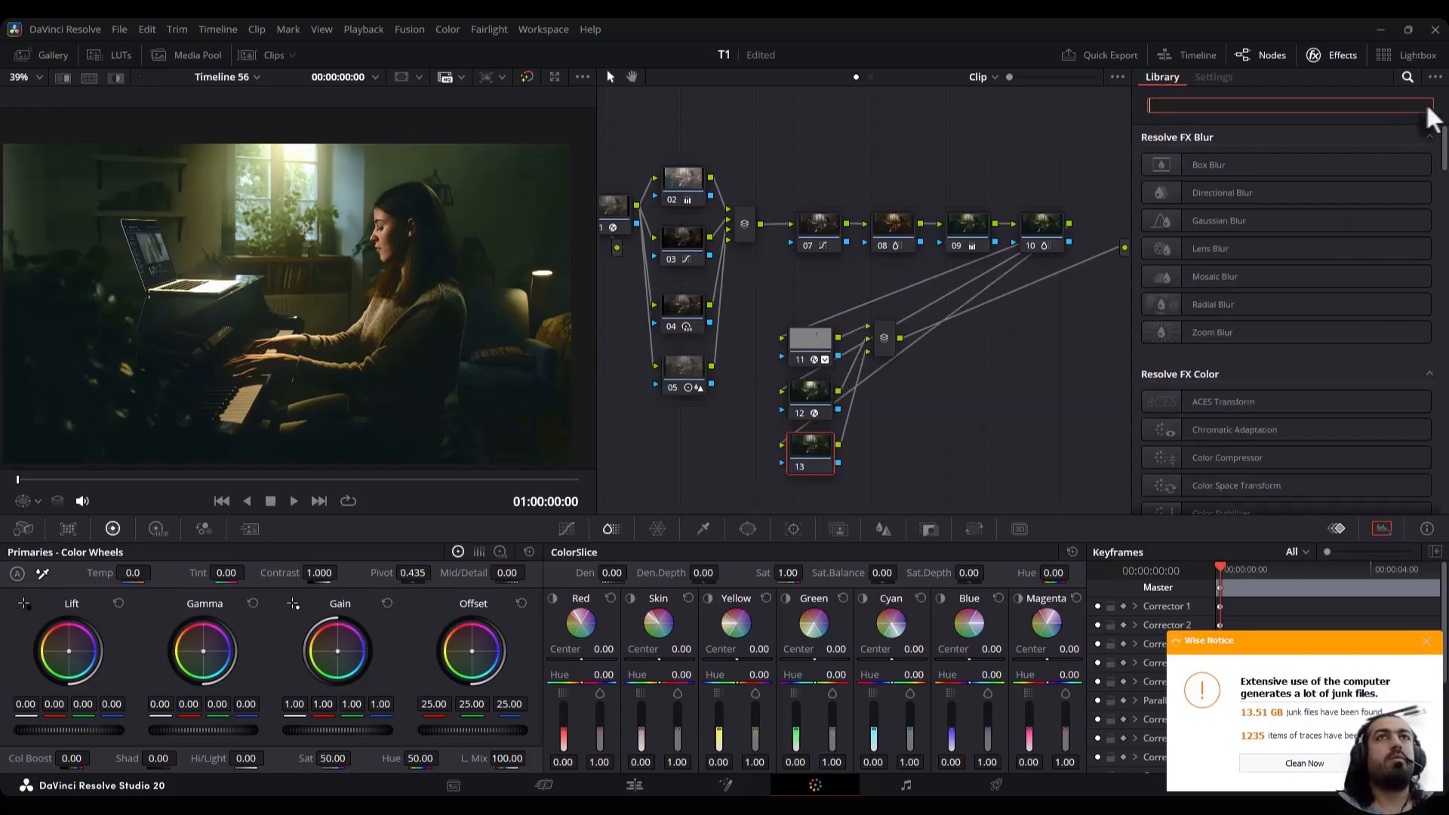
left_click_drag(953, 381, 921, 193)
left_click(747, 529)
scroll(625, 709, "down", 1)
left_click(577, 752)
left_click_drag(295, 317, 420, 290)
left_click_drag(496, 317, 438, 290)
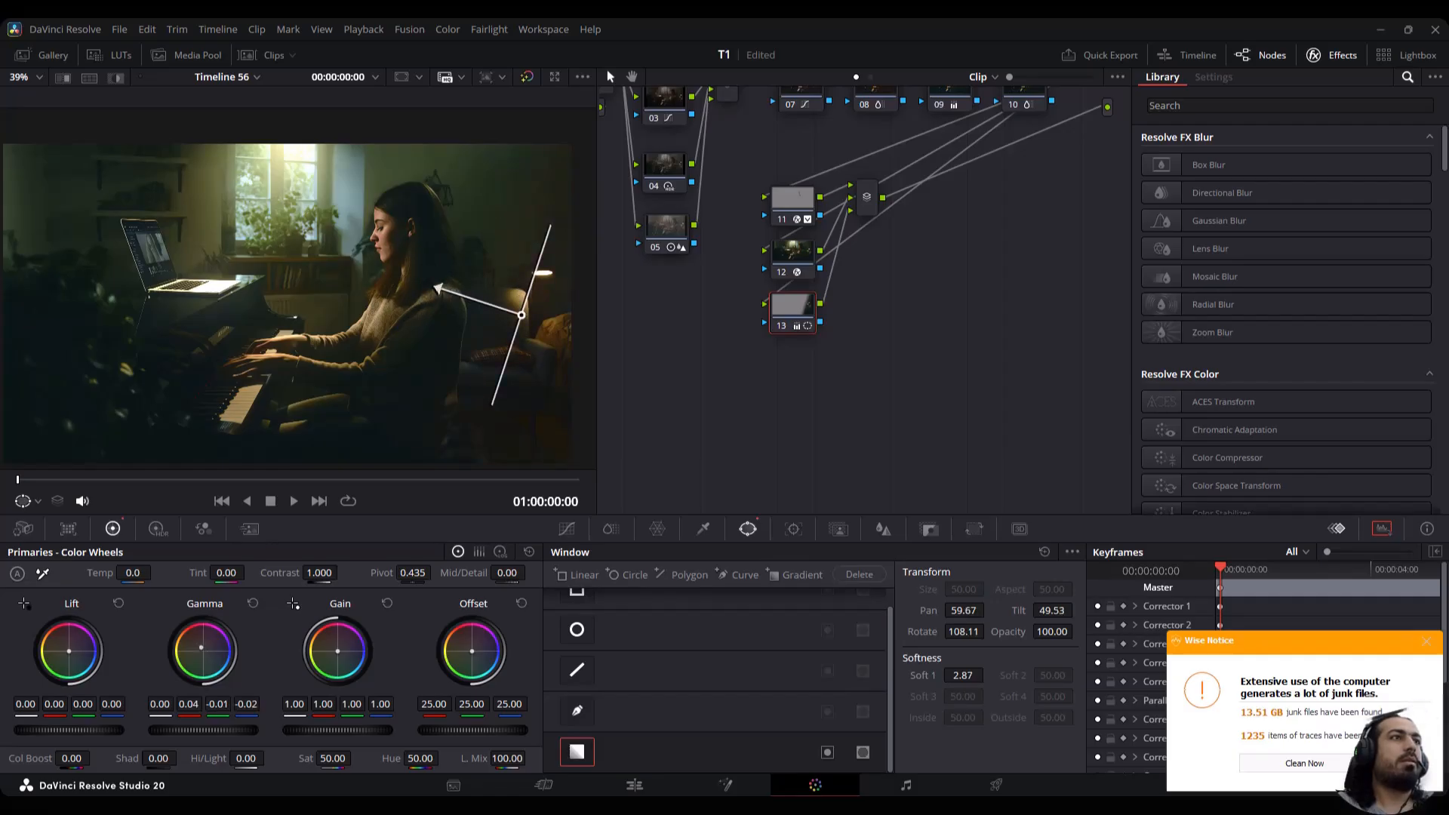
Move node 13's gradient closer to the woman's back, rotate it to 116.76 with softness 3.40, and adjust Gamma red to 0.03 and blue to -0.05
left_click_drag(521, 316, 484, 300)
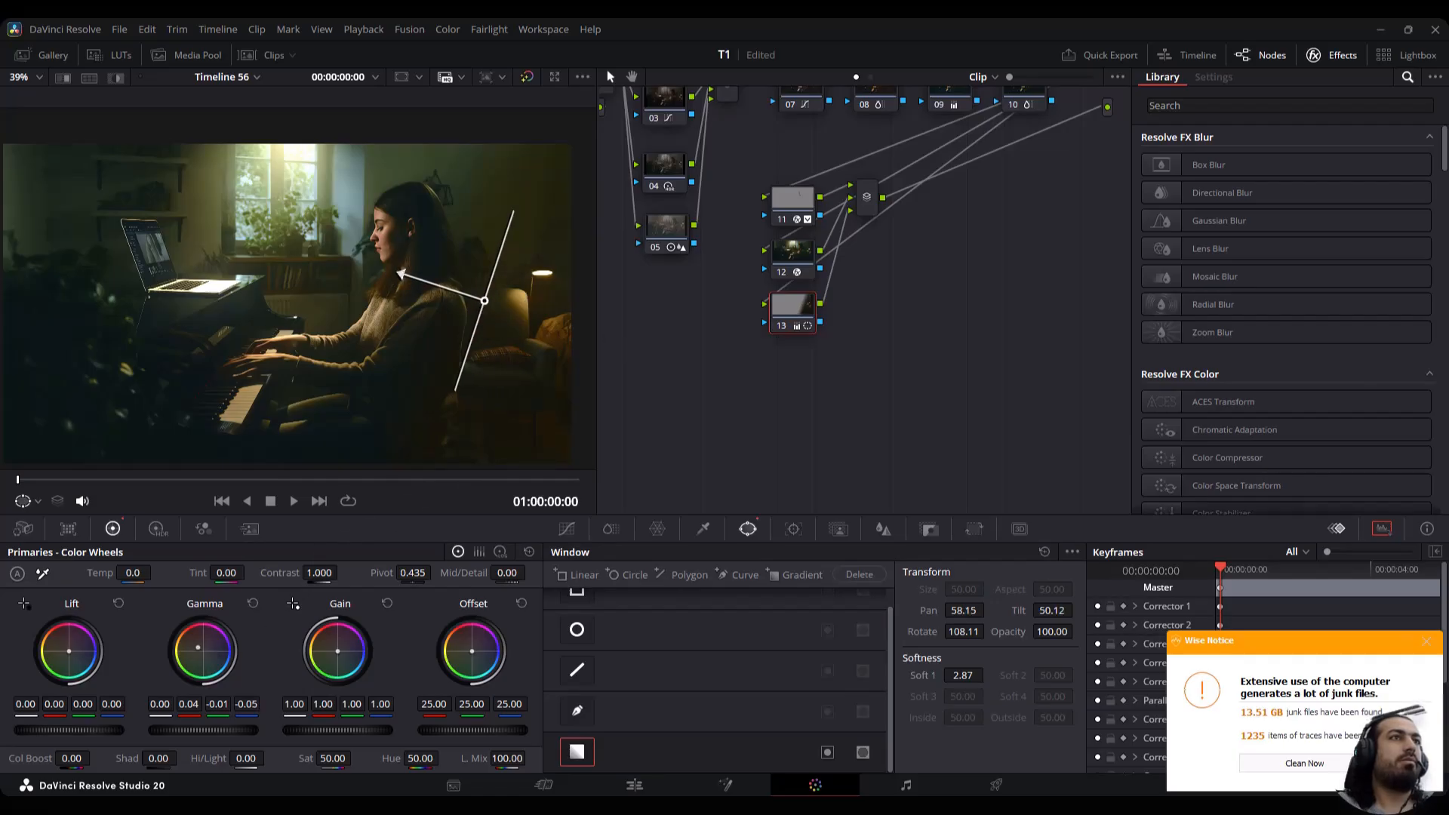
left_click_drag(401, 269, 393, 255)
left_click_drag(484, 301, 480, 308)
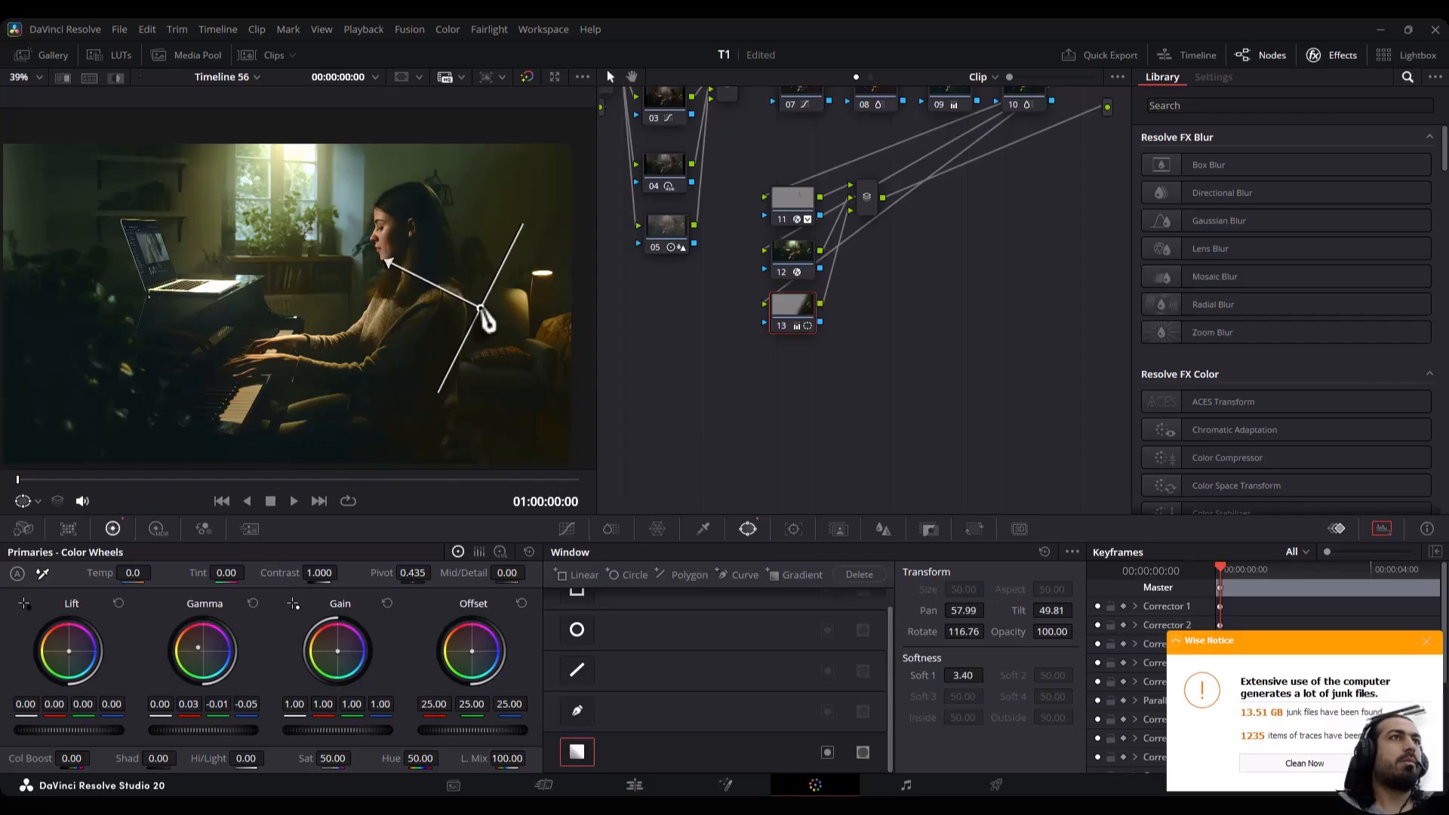
Add layer node 14 with a gradient window over the laptop side, rotated to -55.68, and cool Gamma with red -0.02 and blue 0.03
key("alt+s")
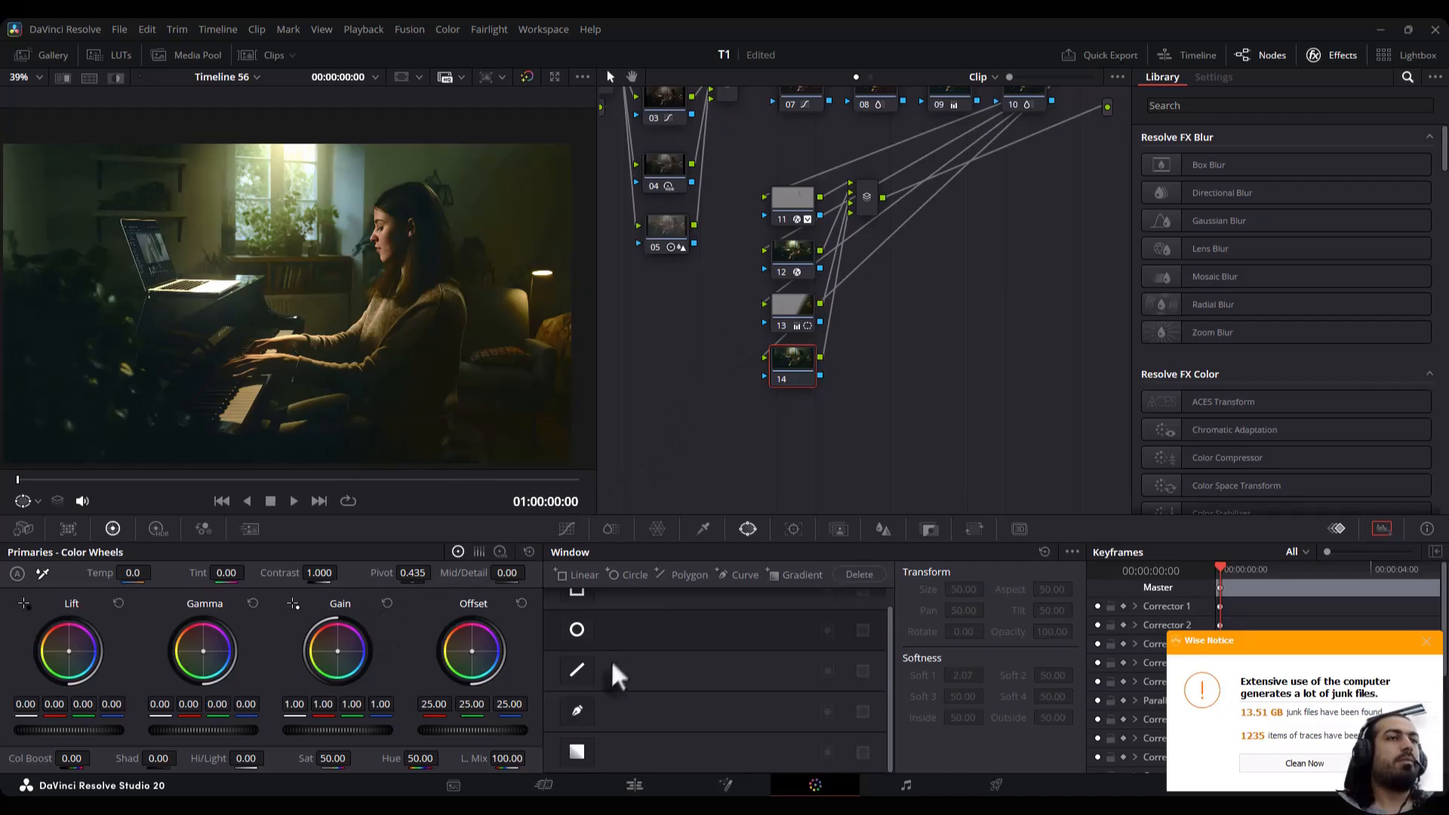
left_click(577, 752)
left_click_drag(287, 304, 91, 216)
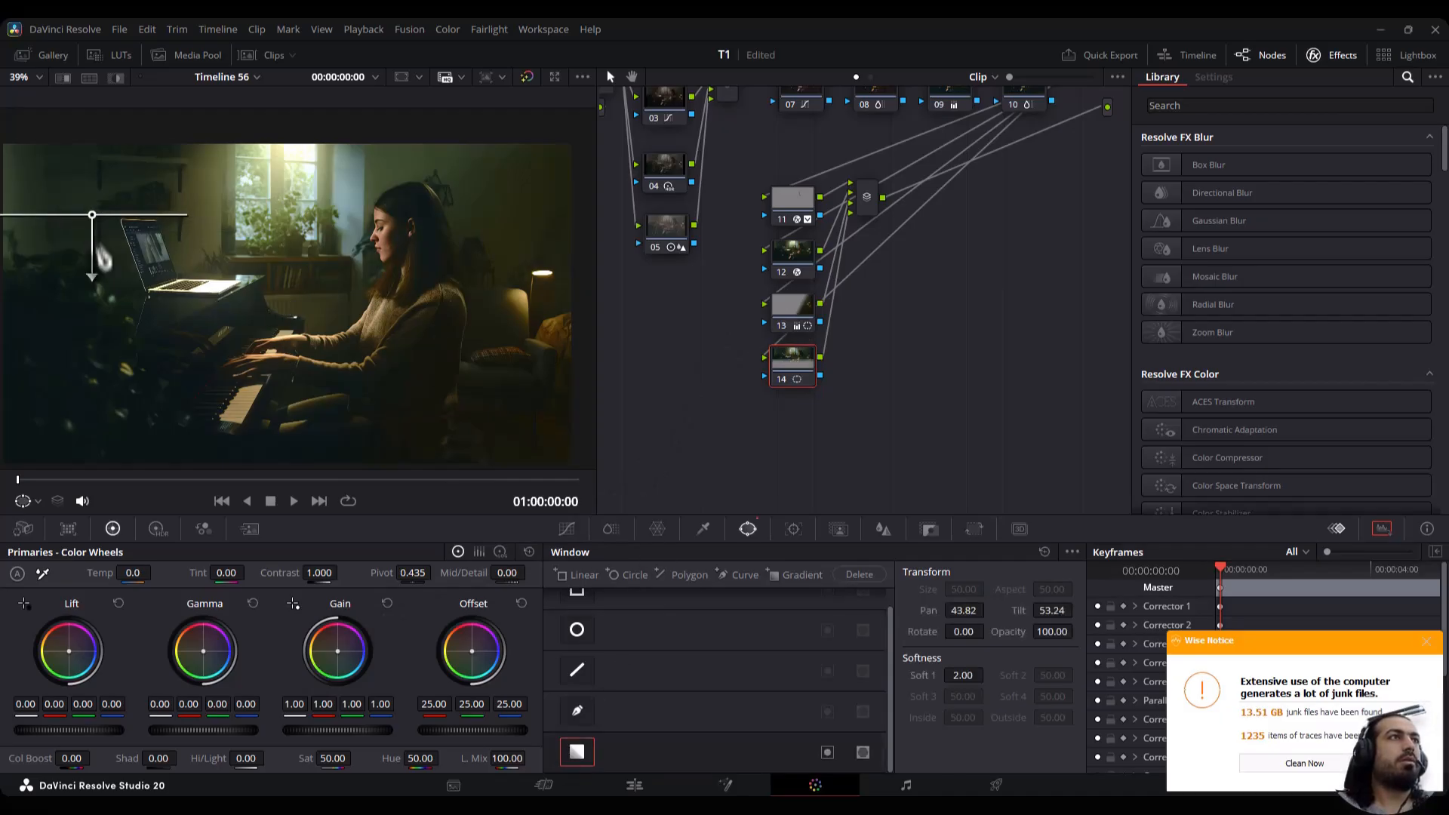
left_click_drag(92, 276, 169, 268)
left_click_drag(93, 219, 106, 248)
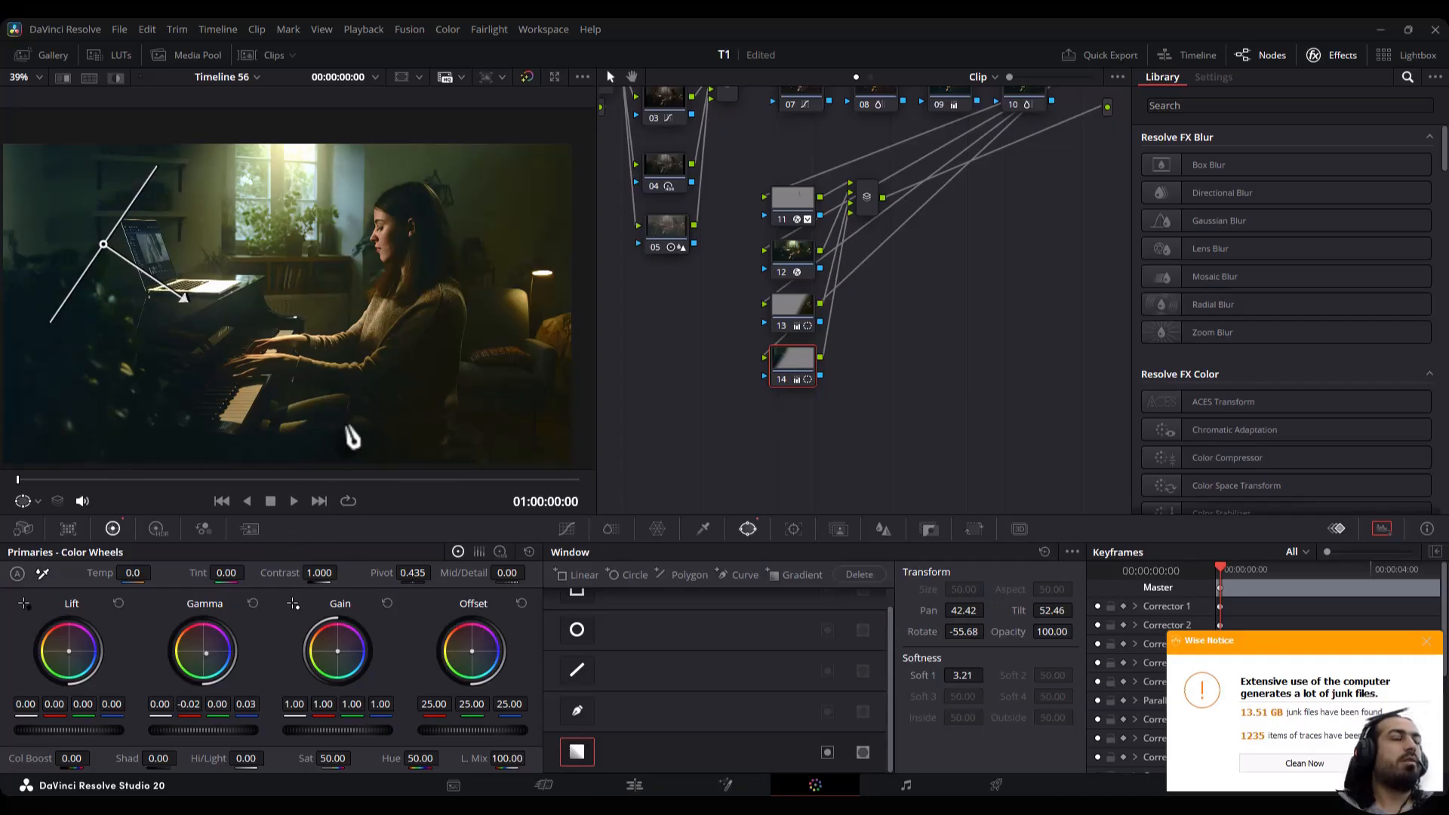
scroll(279, 333, "up", 1)
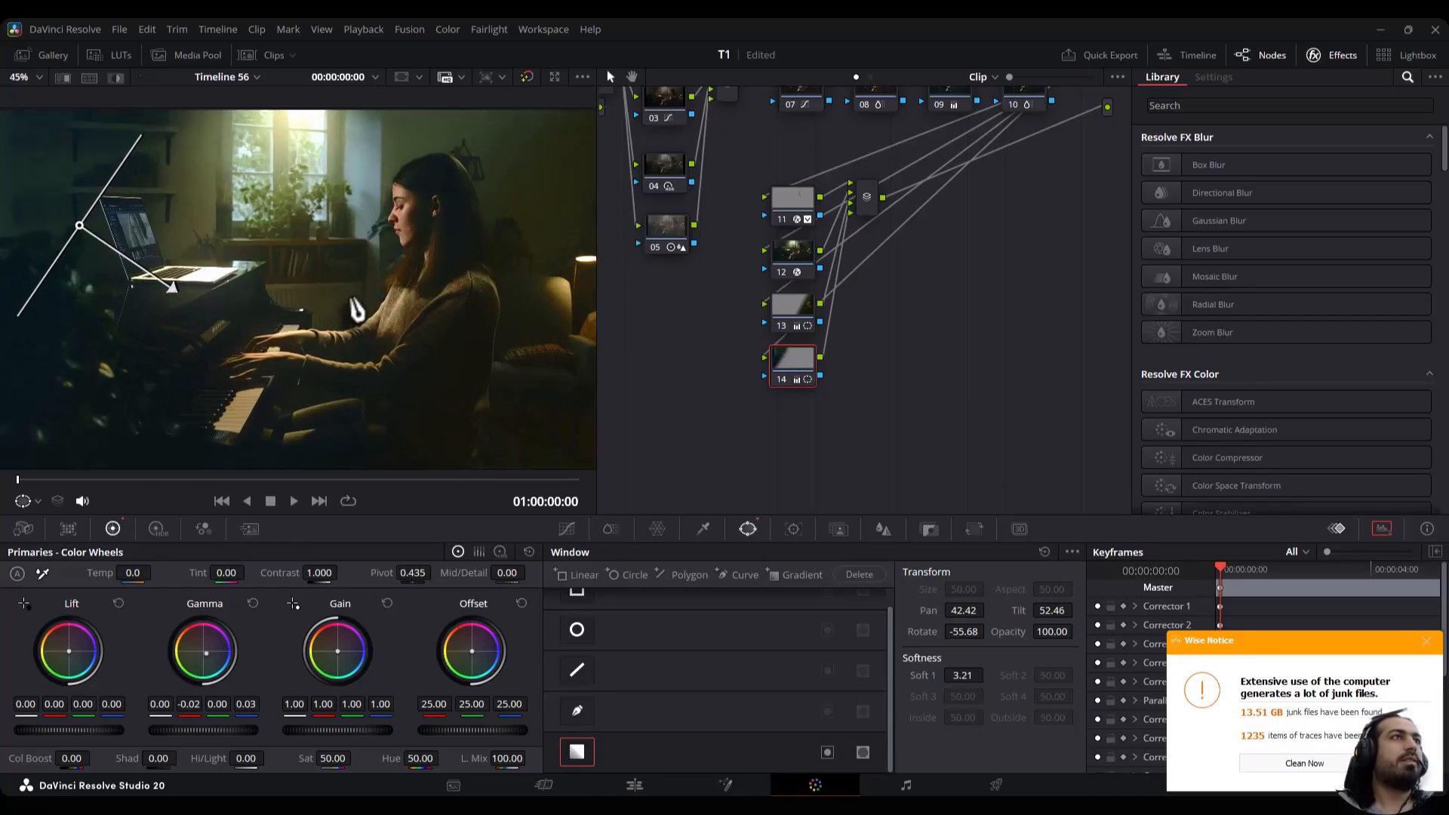
Add layer node 15, apply Zoom Blur to it, and add a circle window widened to an aspect of 75.28
key("alt+s")
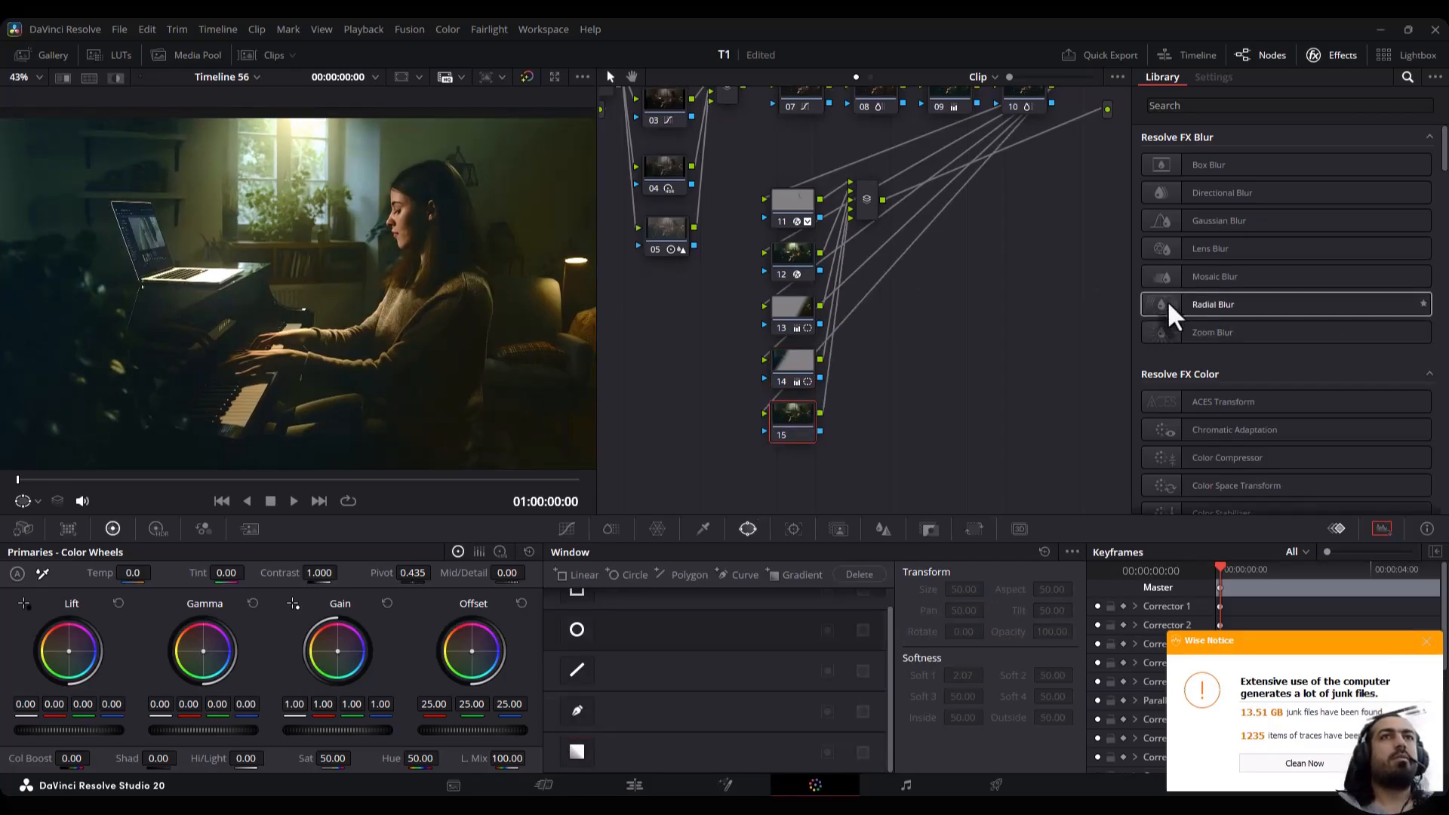
left_click_drag(1166, 337, 788, 417)
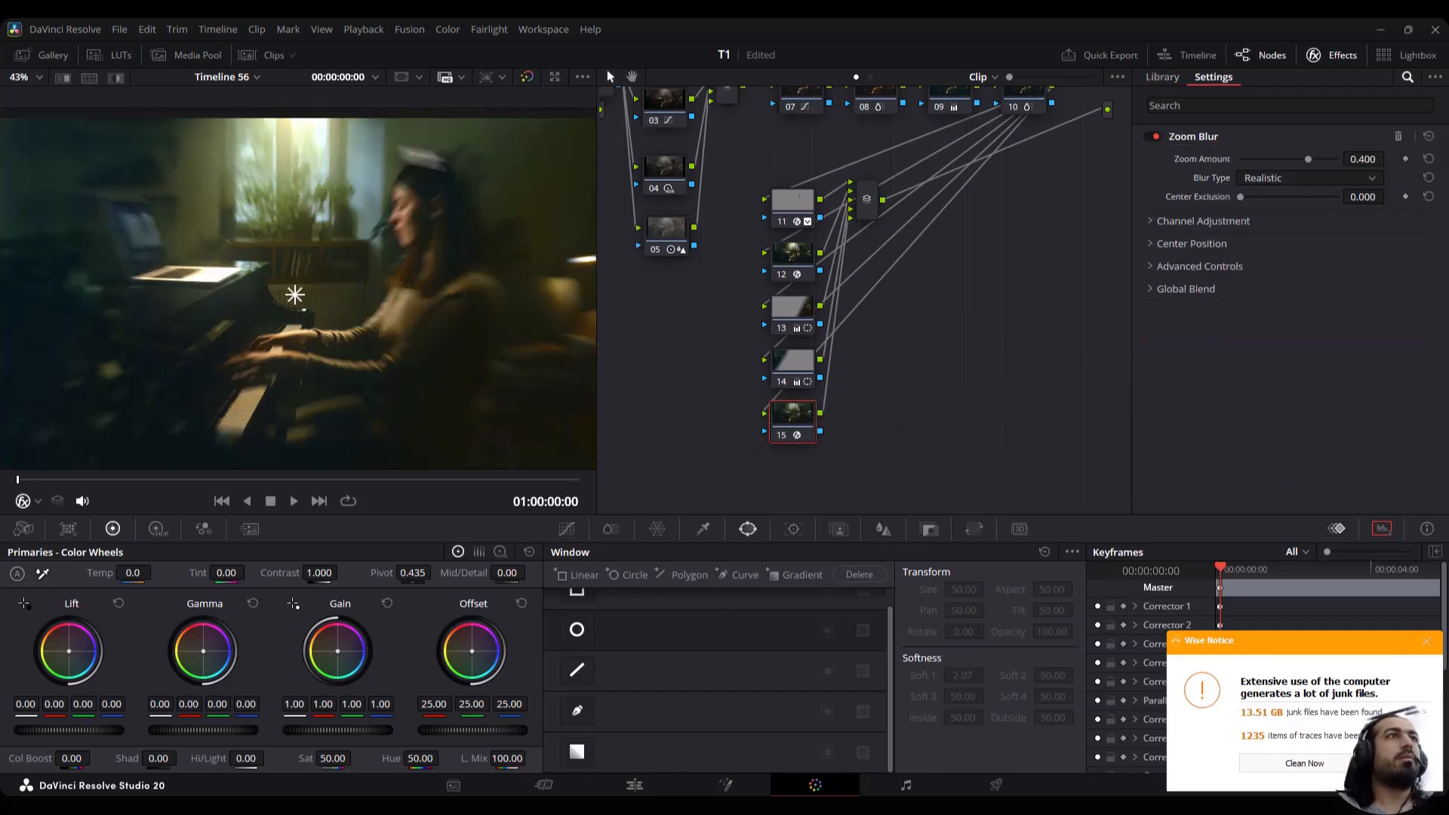
left_click(576, 629)
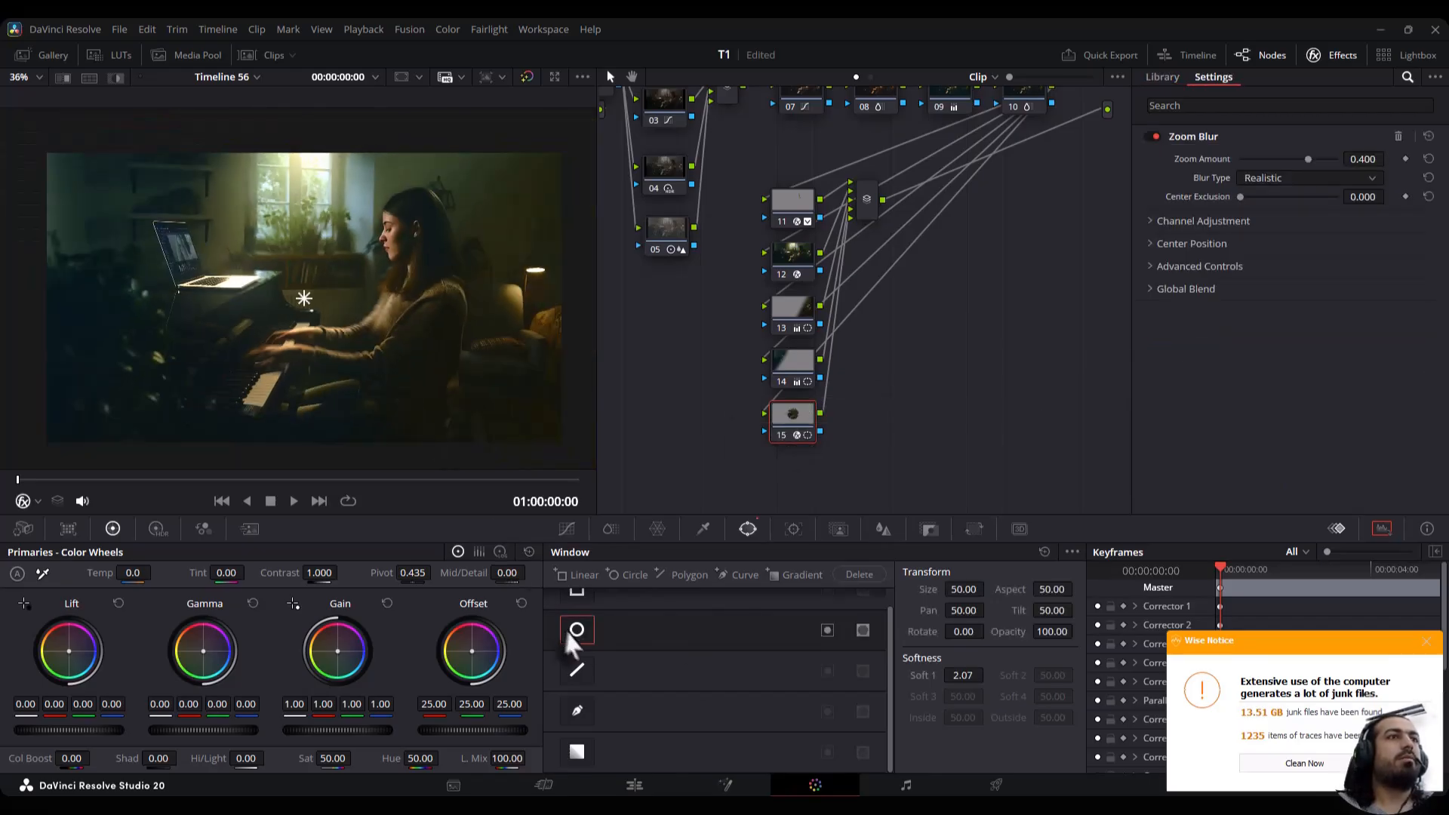
scroll(570, 633, "up", 1)
left_click(574, 649)
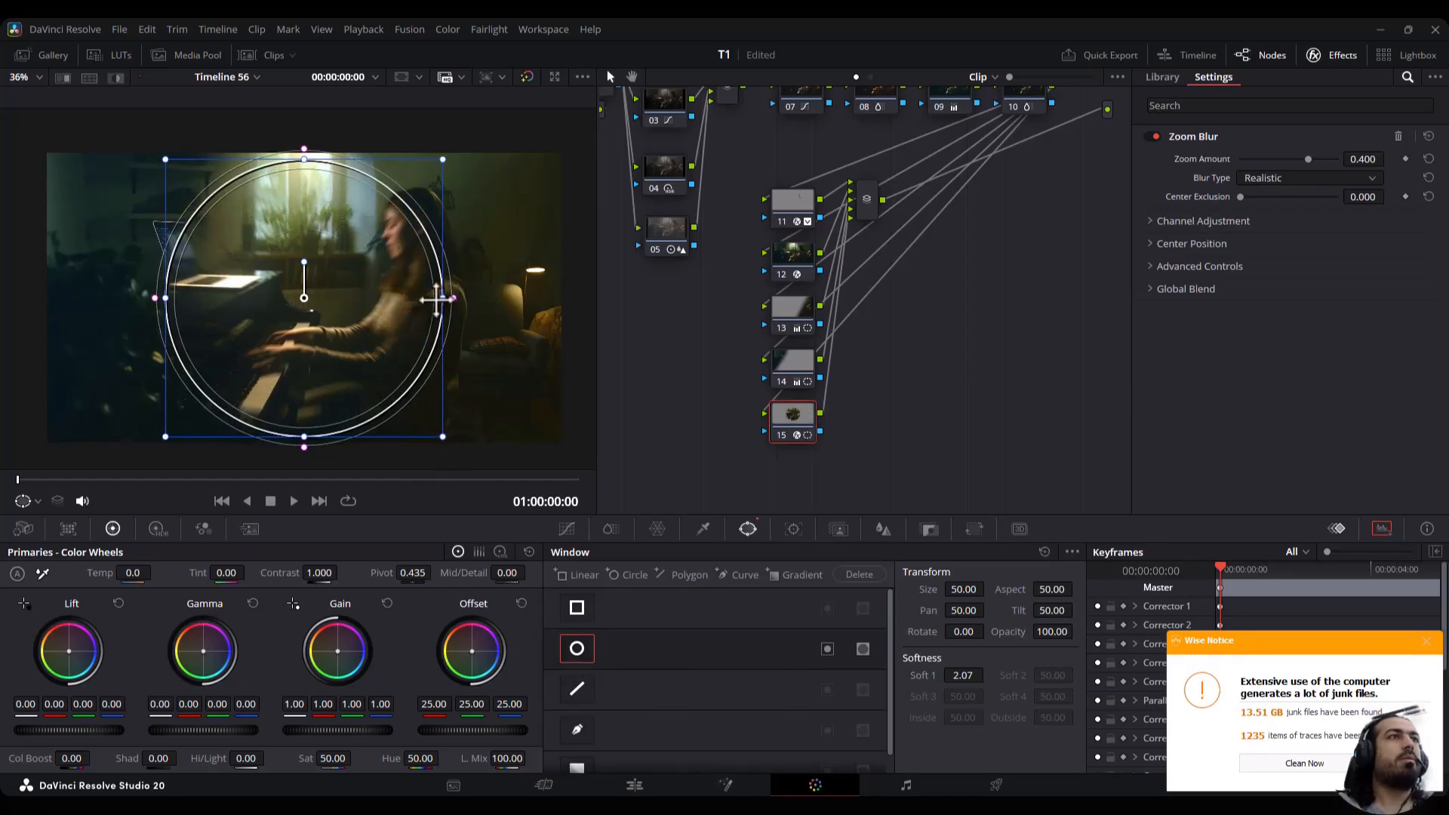
left_click_drag(448, 303, 591, 304)
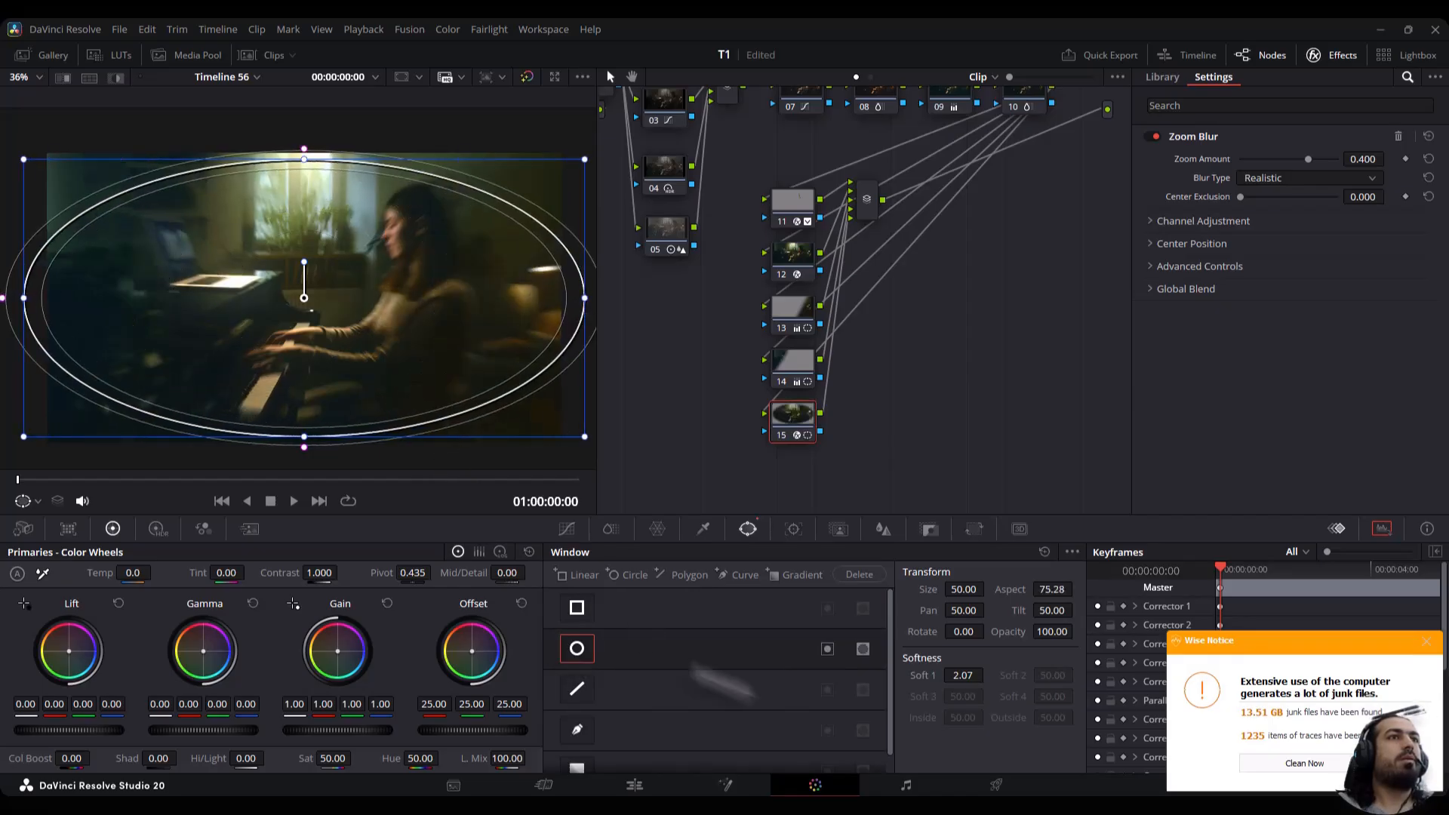
Invert node 15's circle window, shrink it slightly, and set the Zoom Blur's global Blend to 0.628
left_click(828, 649)
left_click_drag(423, 329, 422, 326)
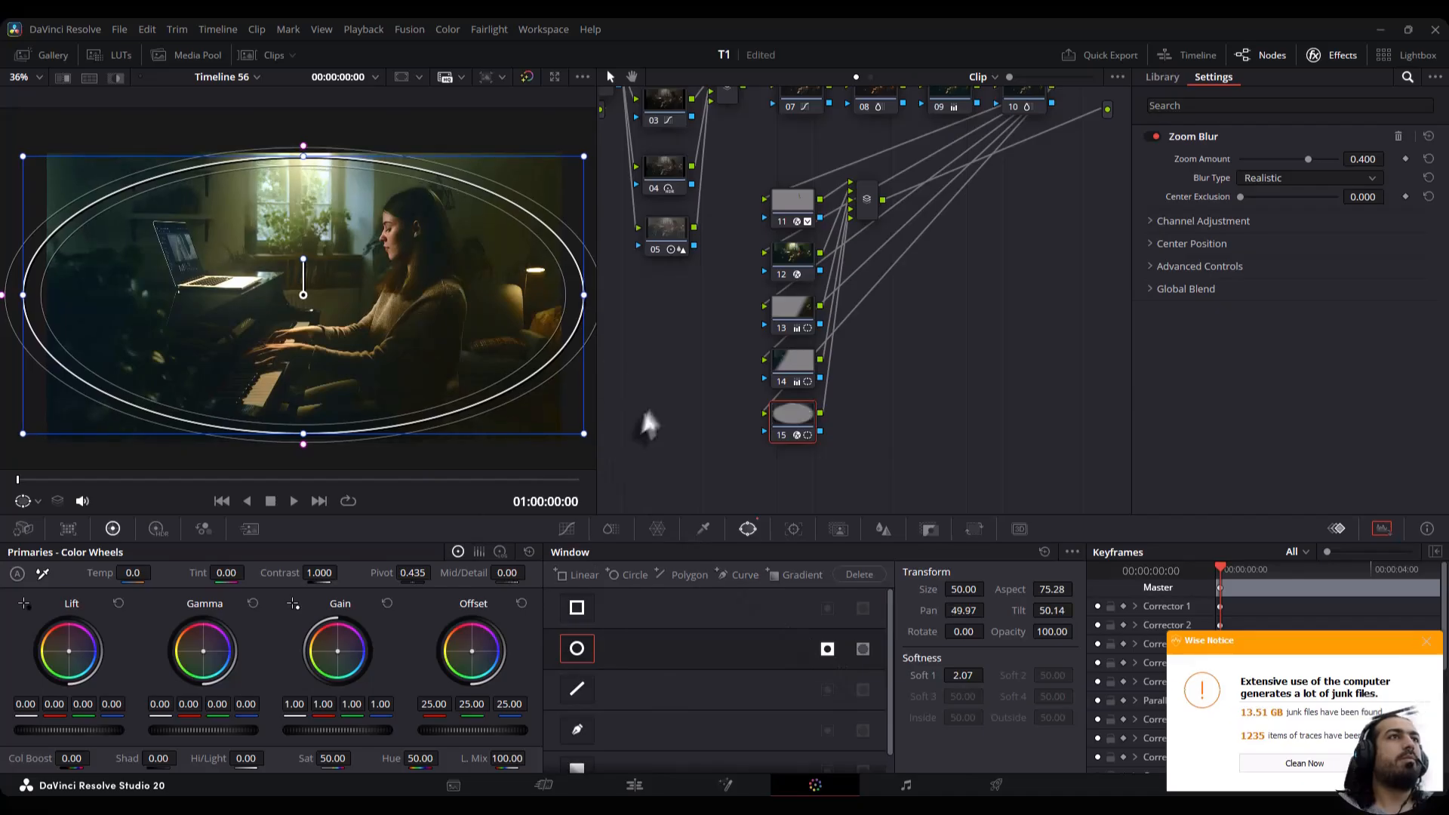
left_click_drag(590, 436, 576, 431)
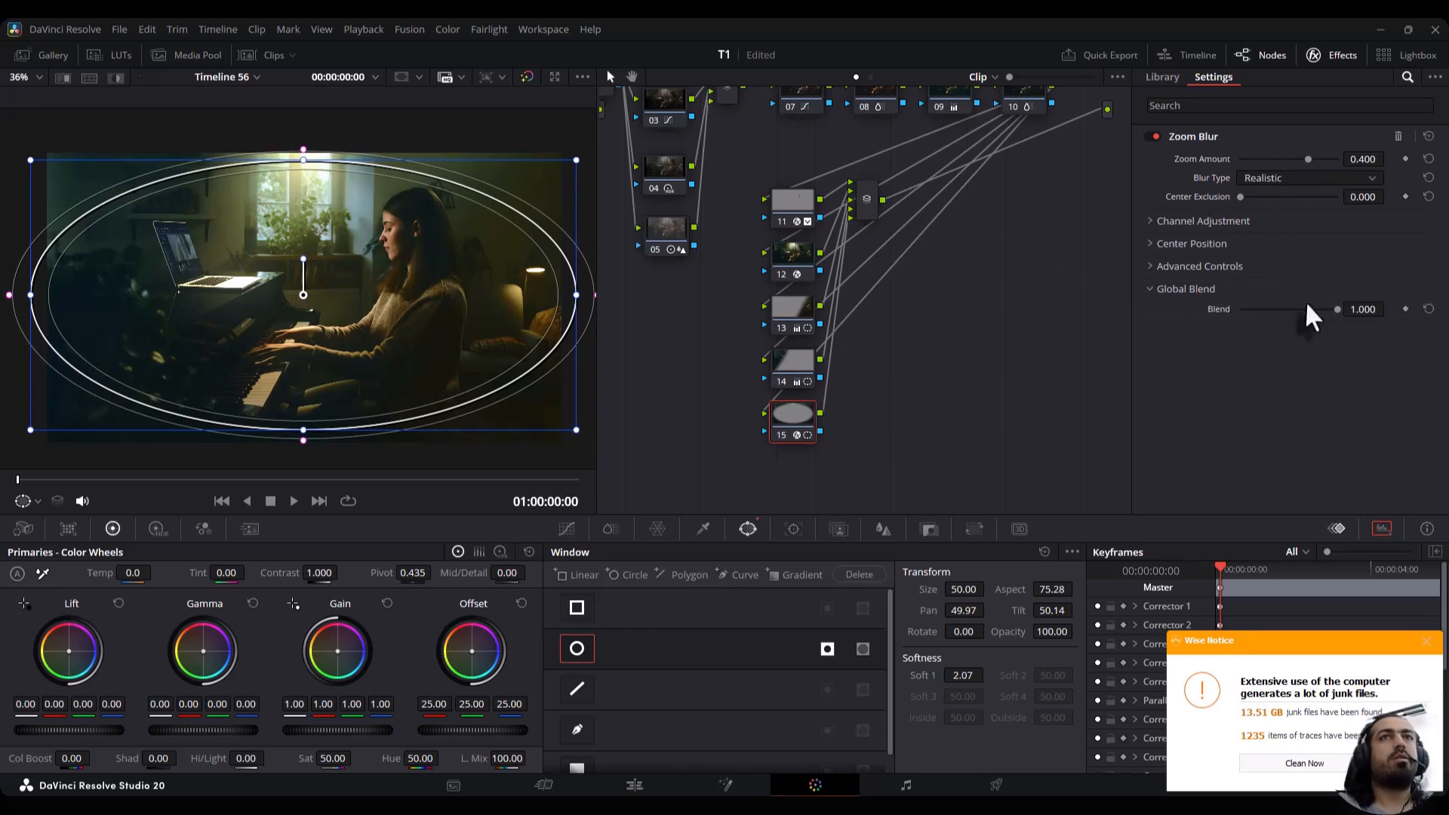
left_click_drag(1283, 309, 1301, 309)
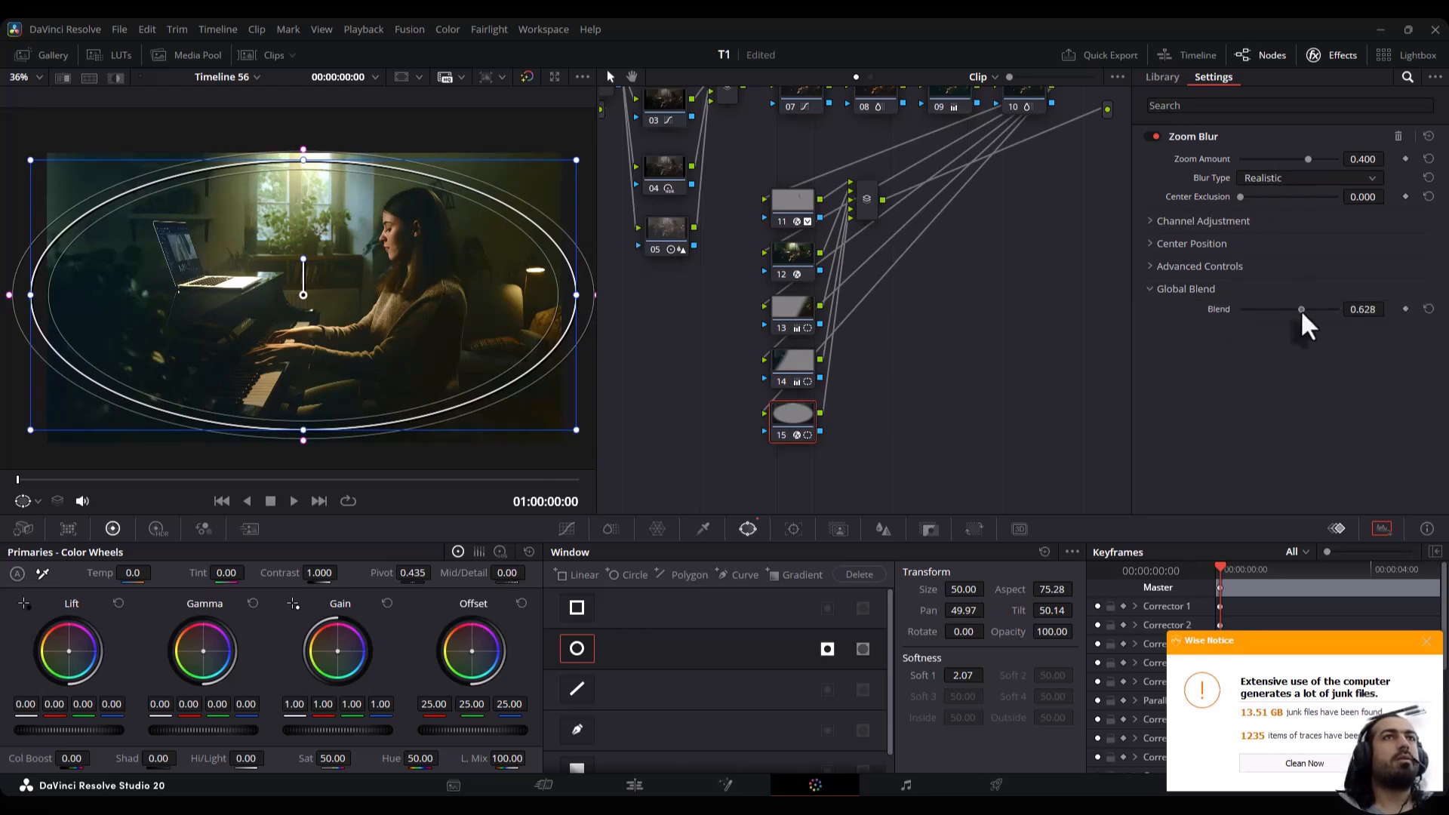
Reposition the layer mixer, add a serial node after it, and add default anchors to its custom curve, raising the lower-mid anchor slightly
left_click_drag(867, 199, 898, 309)
key("alt+s")
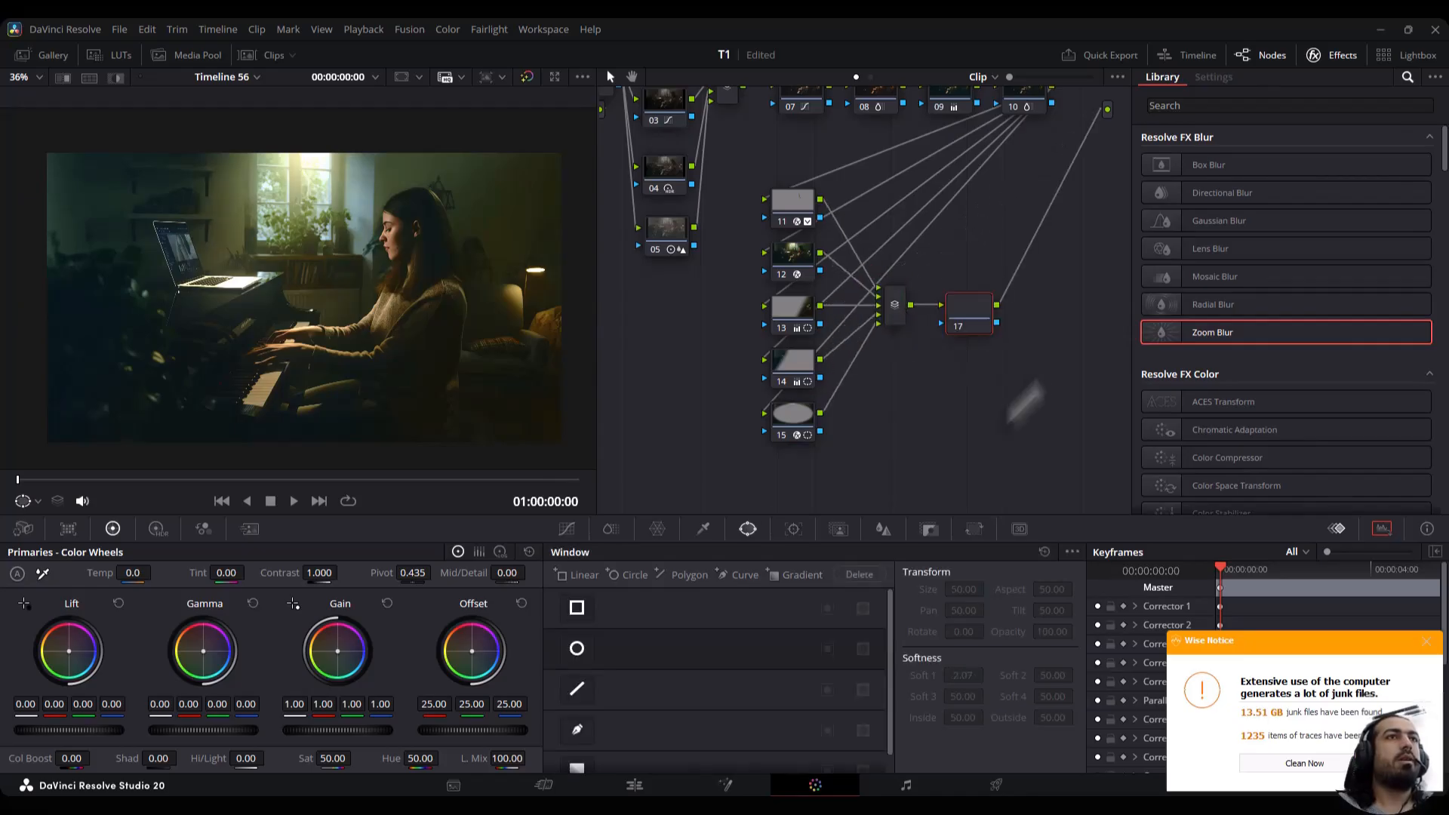
left_click(567, 529)
left_click(1072, 552)
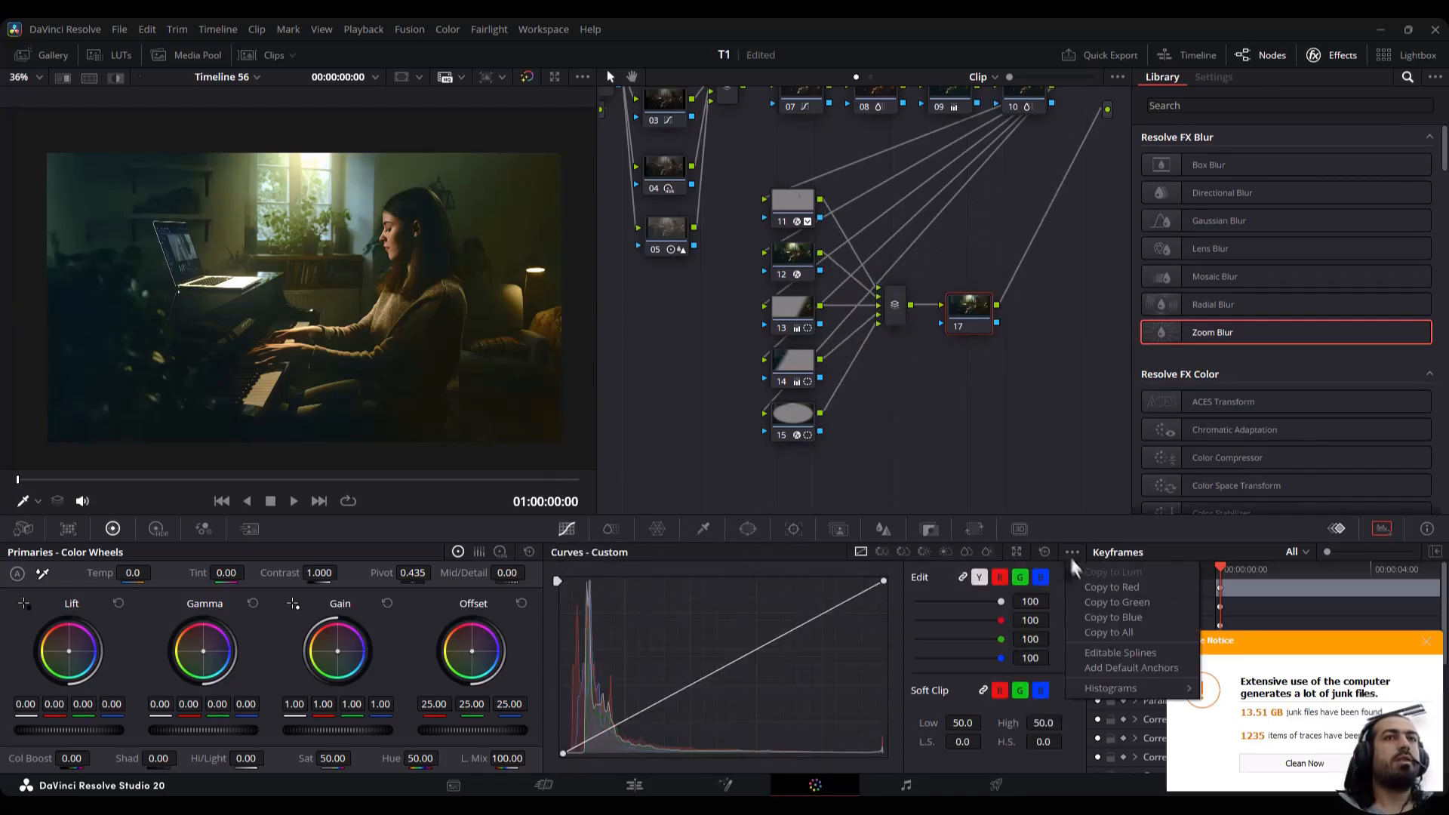
left_click(1104, 668)
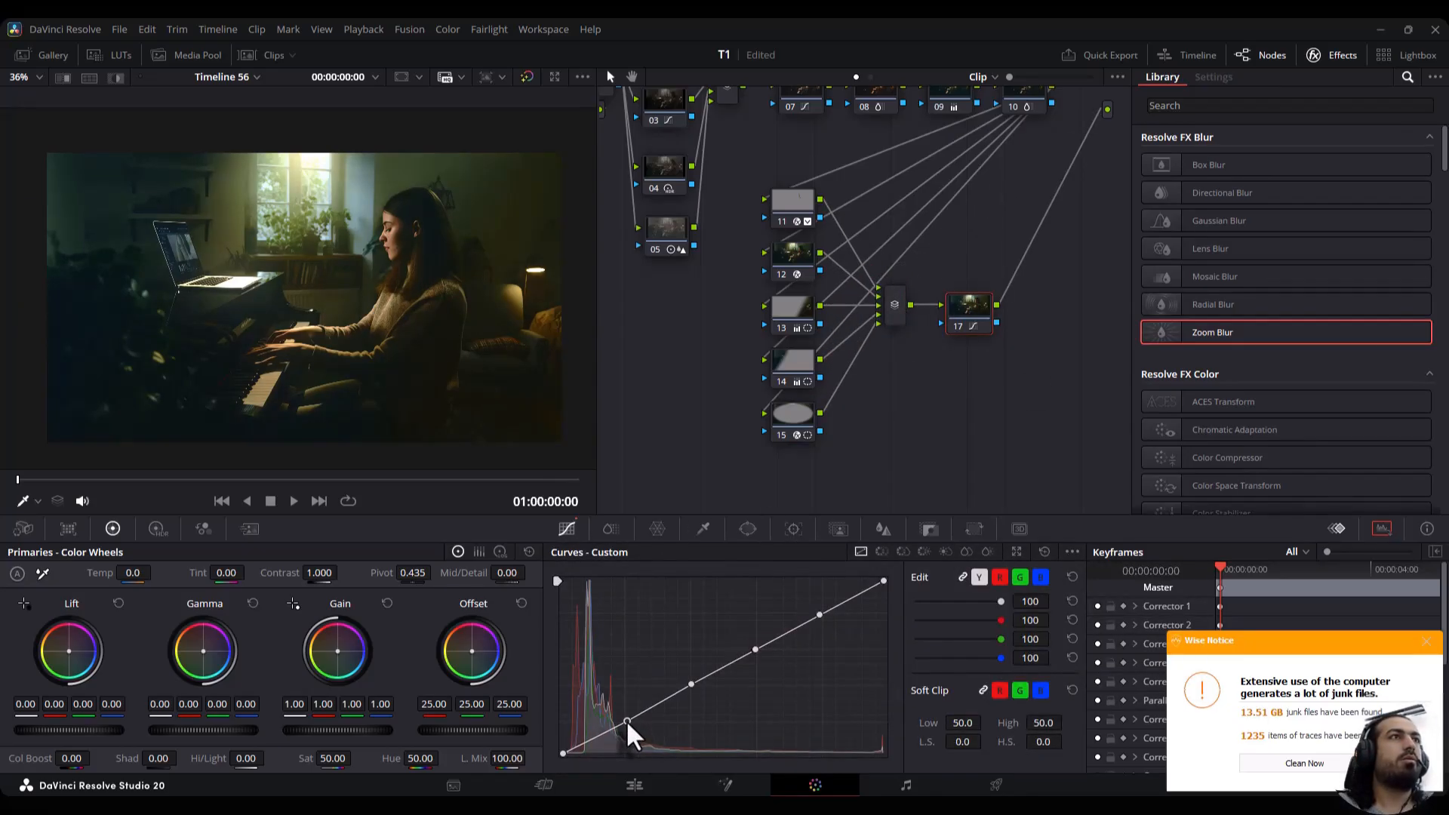
left_click_drag(690, 684, 689, 677)
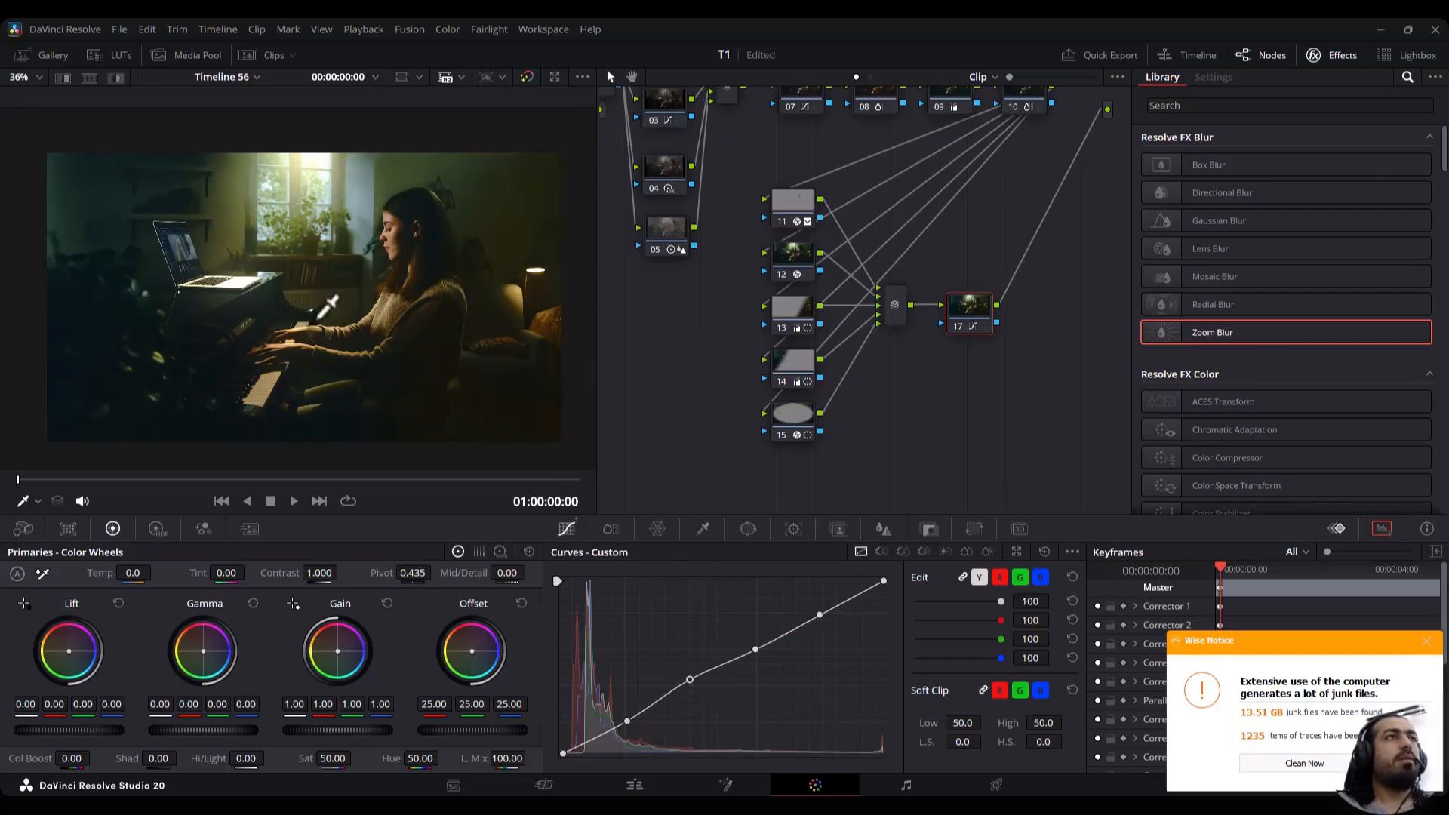
Add layer node 16 below the zoom blur node and apply the Light Rays effect to it
left_click_drag(760, 444, 798, 419)
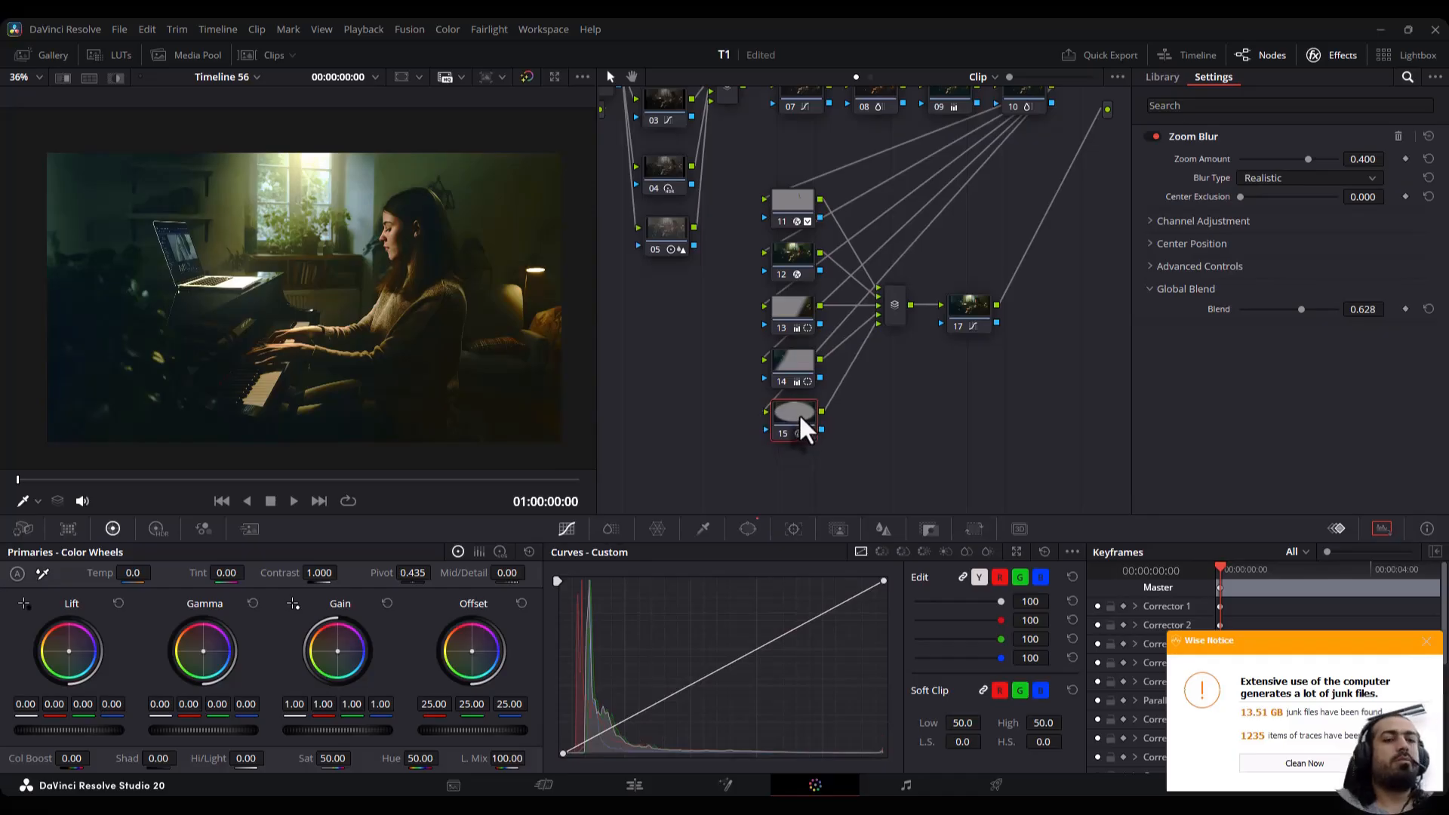
key("alt+l")
scroll(1249, 347, "down", 3)
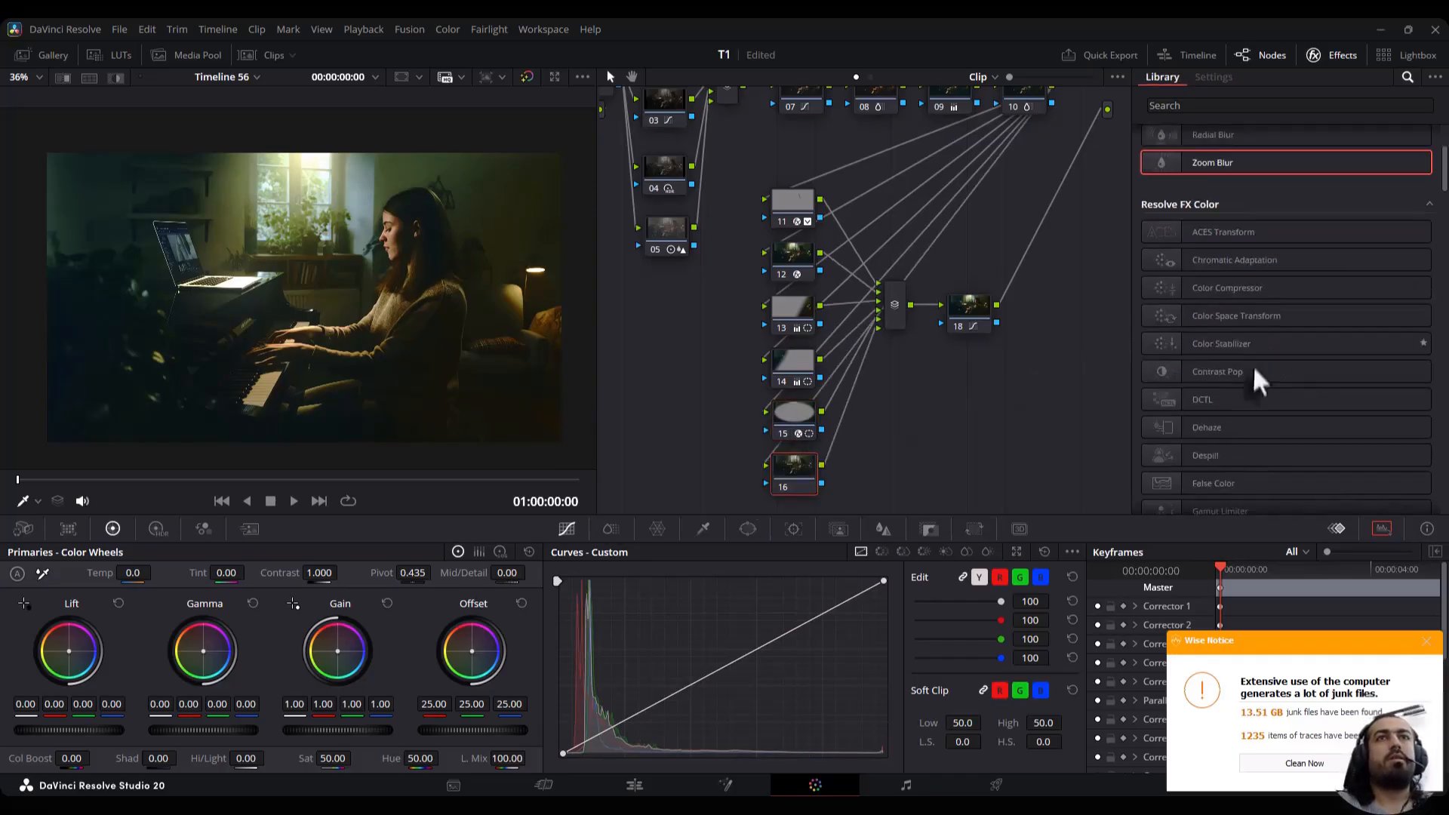
scroll(1254, 368, "down", 3)
scroll(1319, 404, "down", 6)
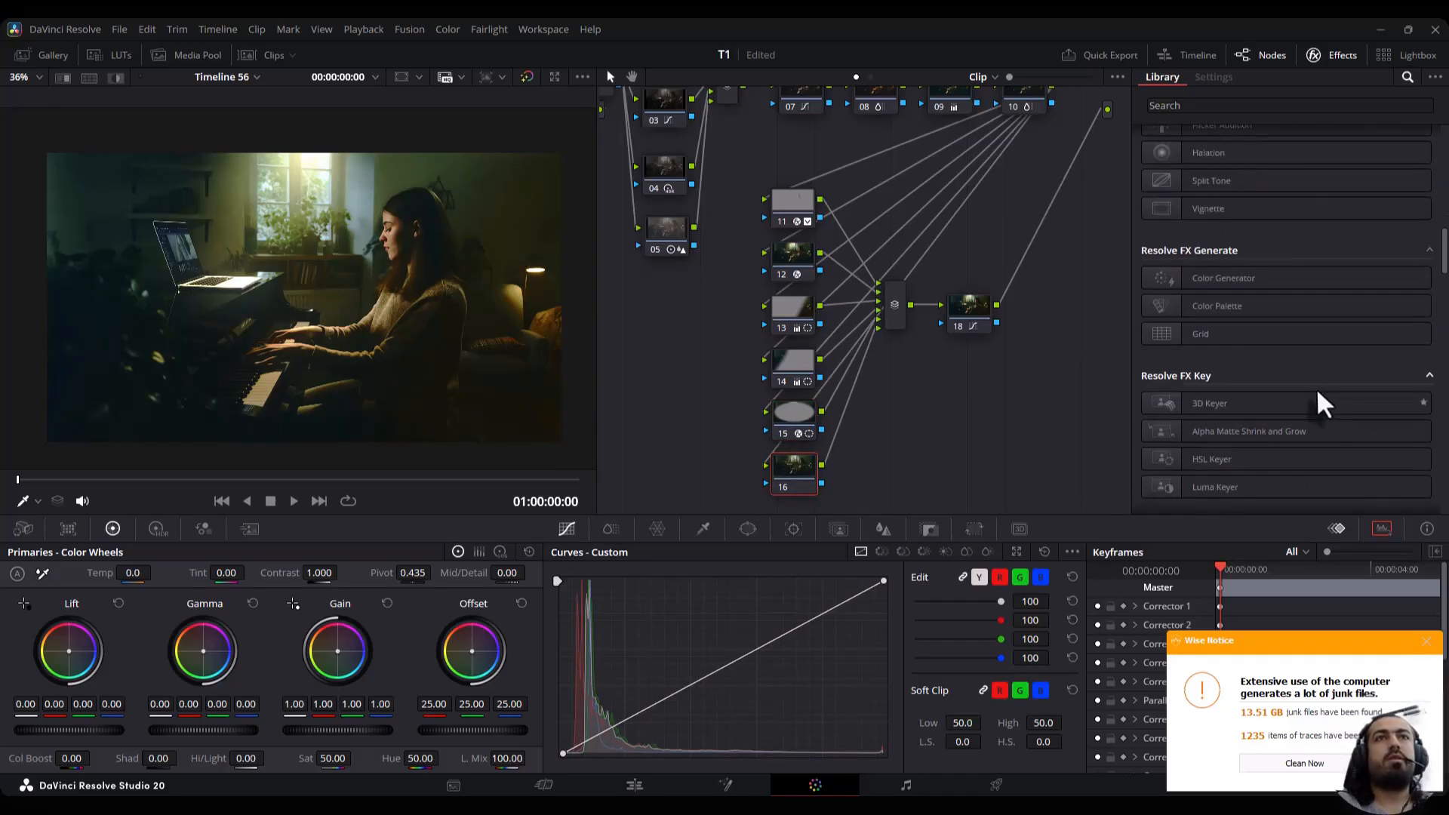
scroll(1317, 392, "down", 3)
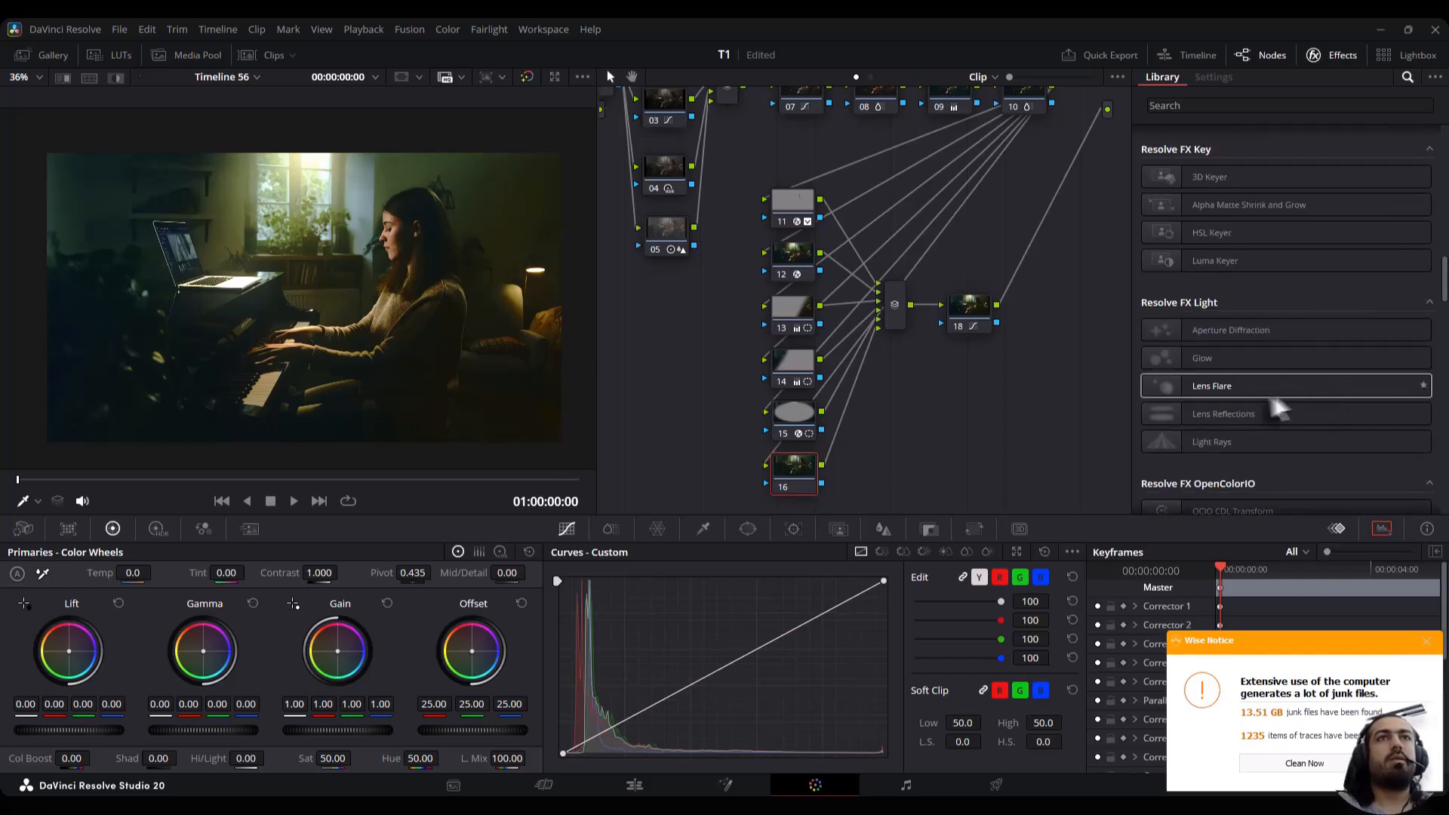
left_click_drag(1207, 441, 785, 483)
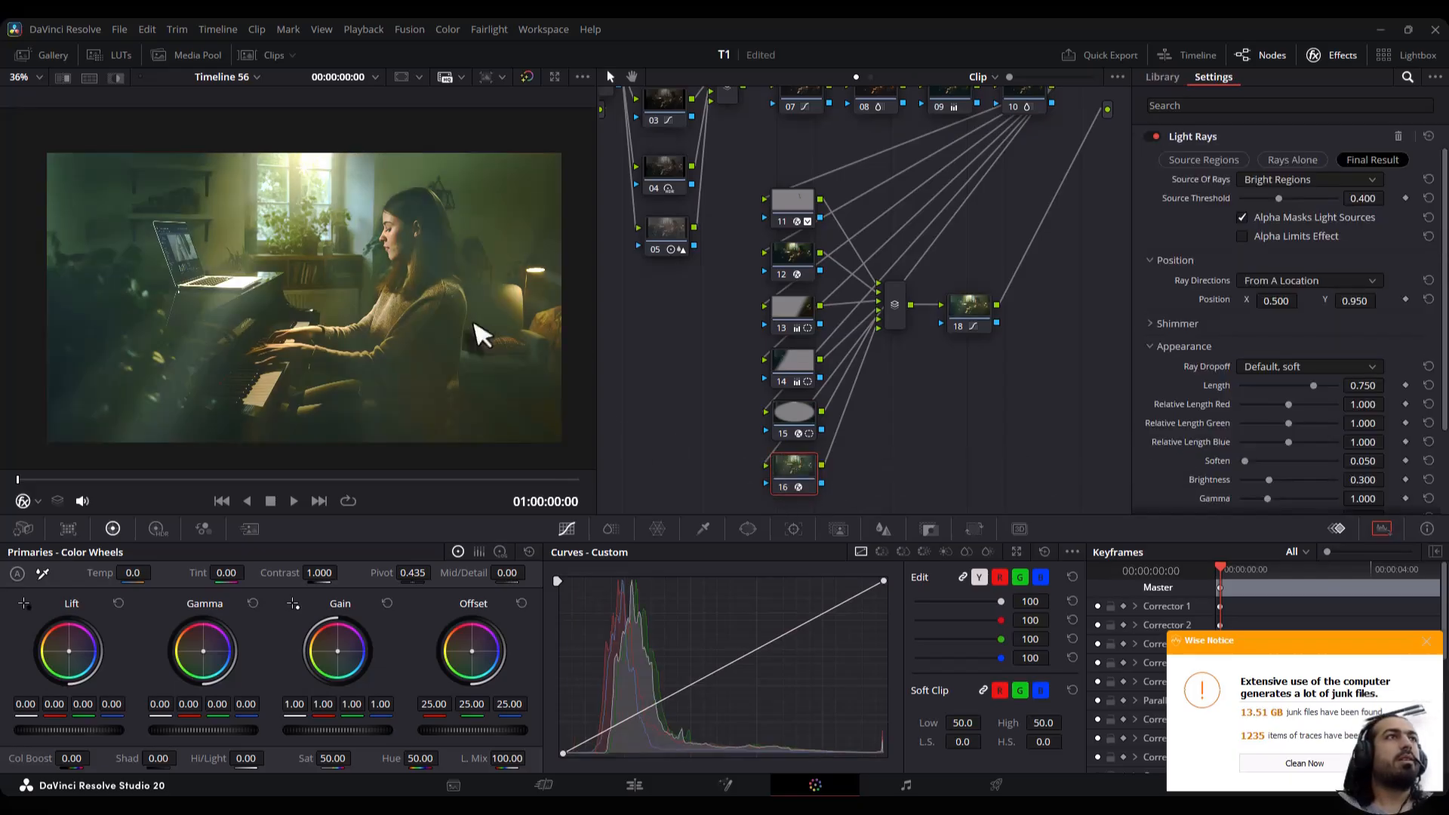
Set the Light Rays Length to 0.504, Position to X 0.569 and Y 1.284, and Brightness to 0.093
left_click_drag(1300, 387, 1290, 396)
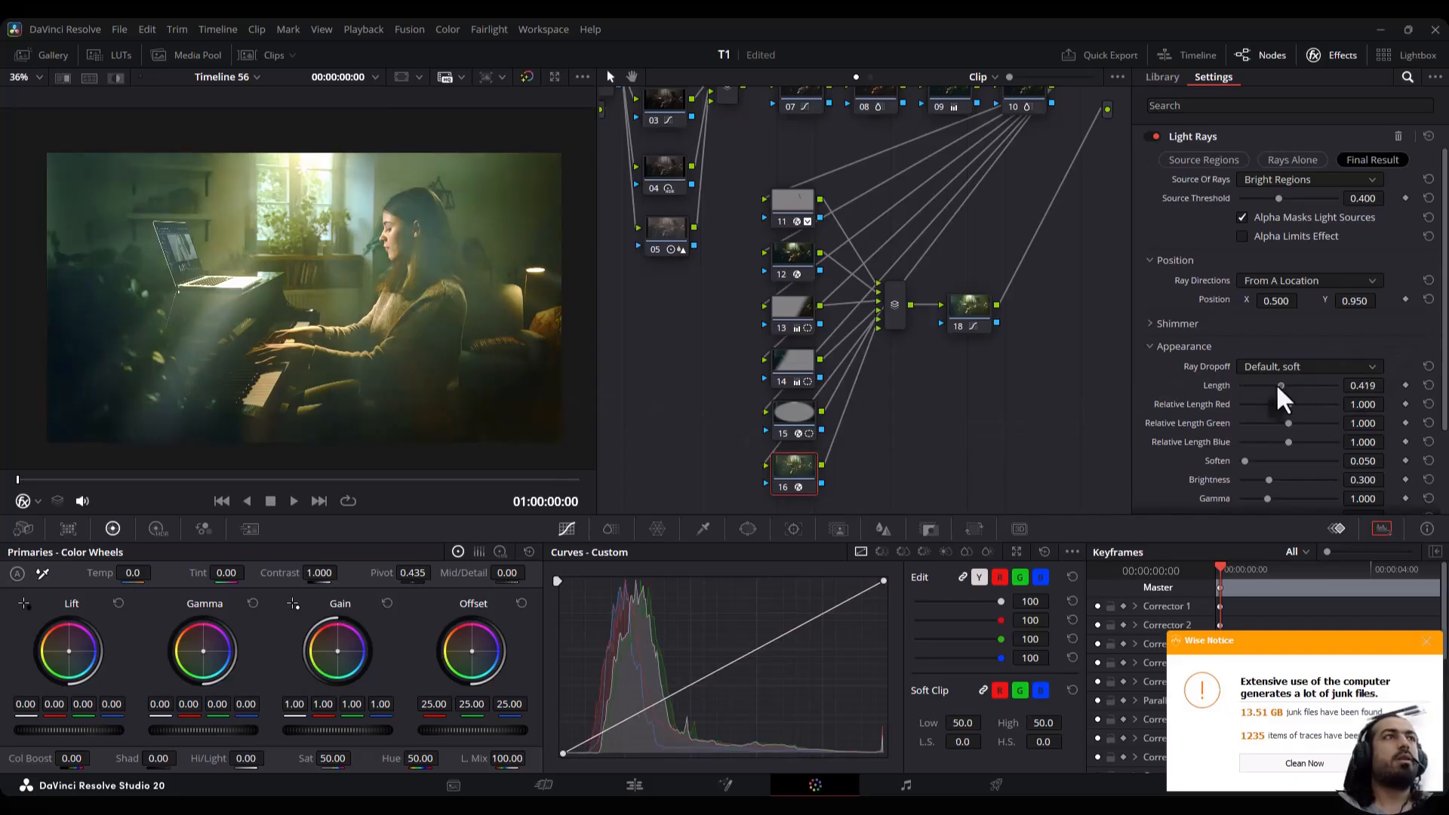
left_click_drag(1275, 300, 1392, 301)
left_click_drag(1275, 301, 1291, 300)
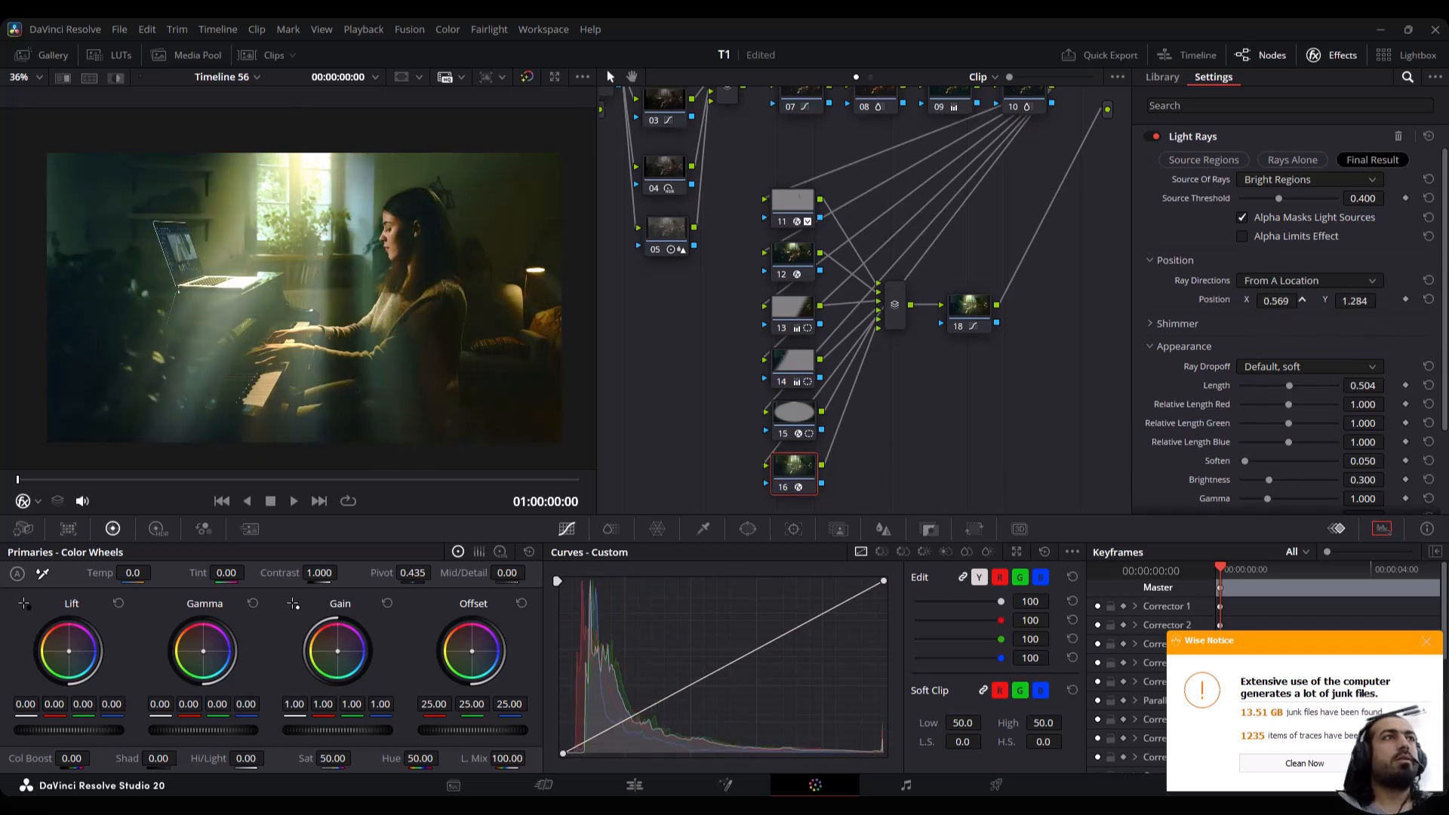
scroll(1213, 435, "down", 3)
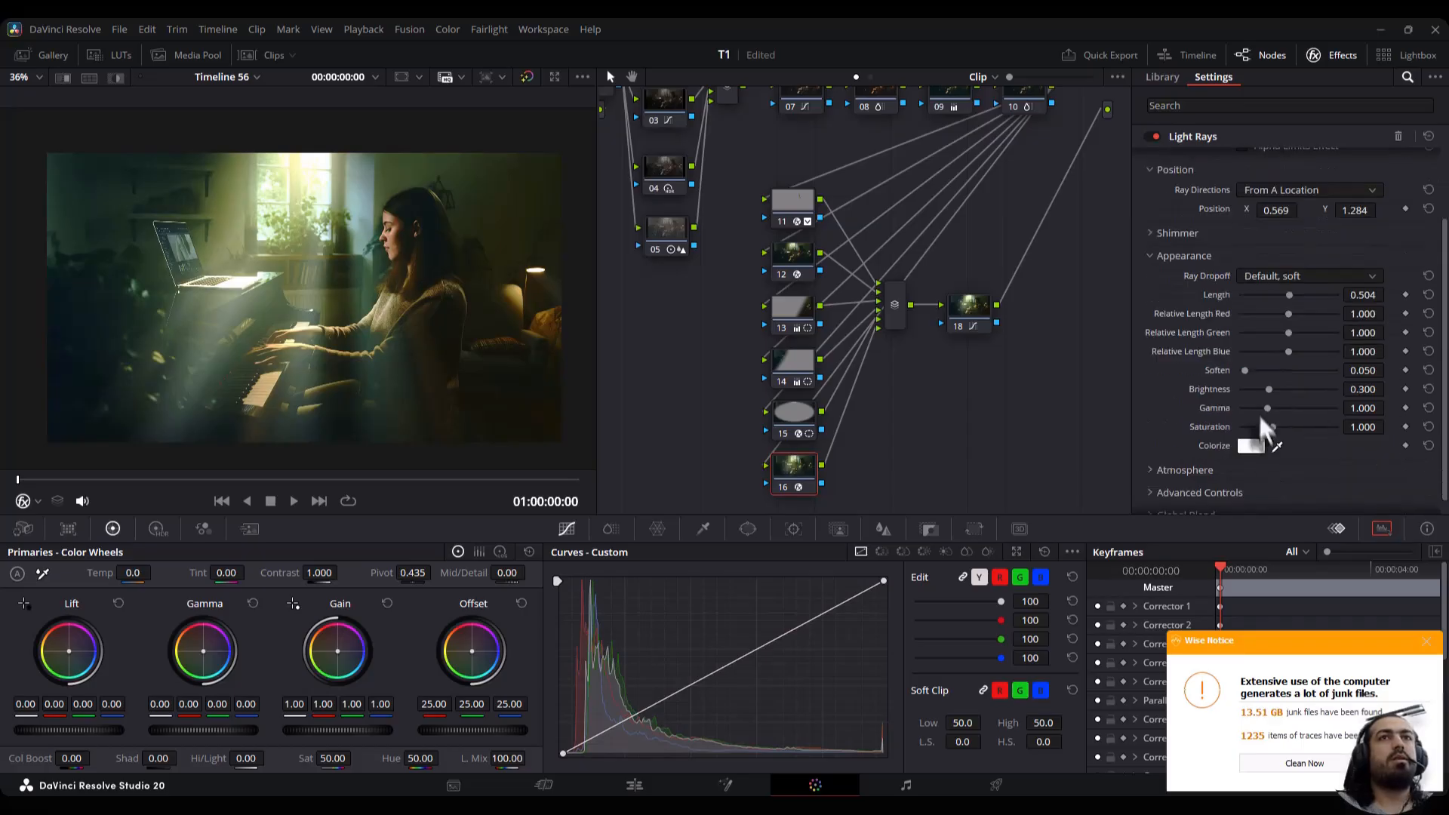
left_click_drag(1260, 388, 1249, 396)
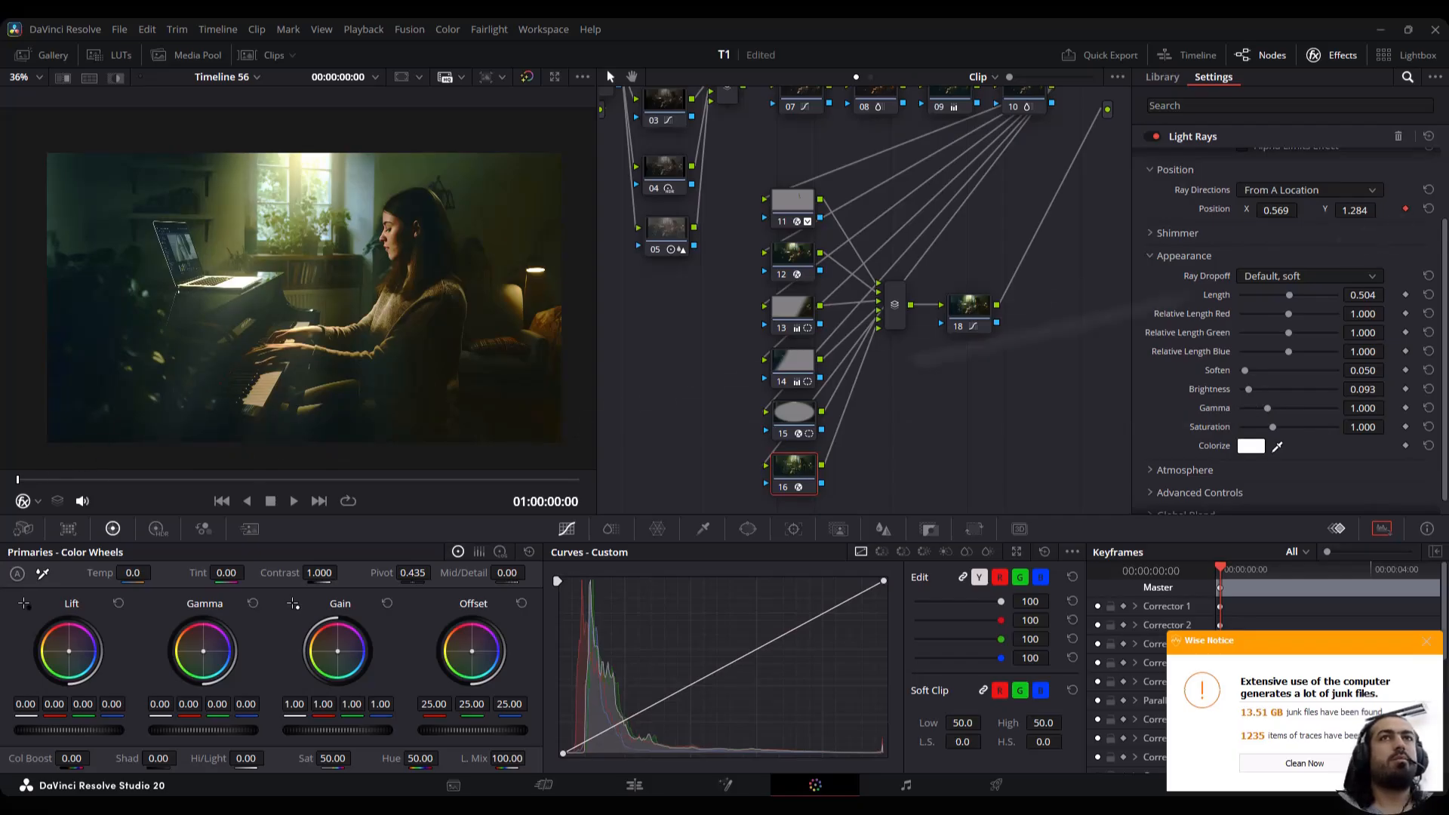
Keyframe the Light Rays Position from the first frame to X 0.661, Y 1.434 on the last frame, and play the clip to check it
left_click_drag(18, 480, 580, 480)
left_click_drag(1302, 209, 1294, 210)
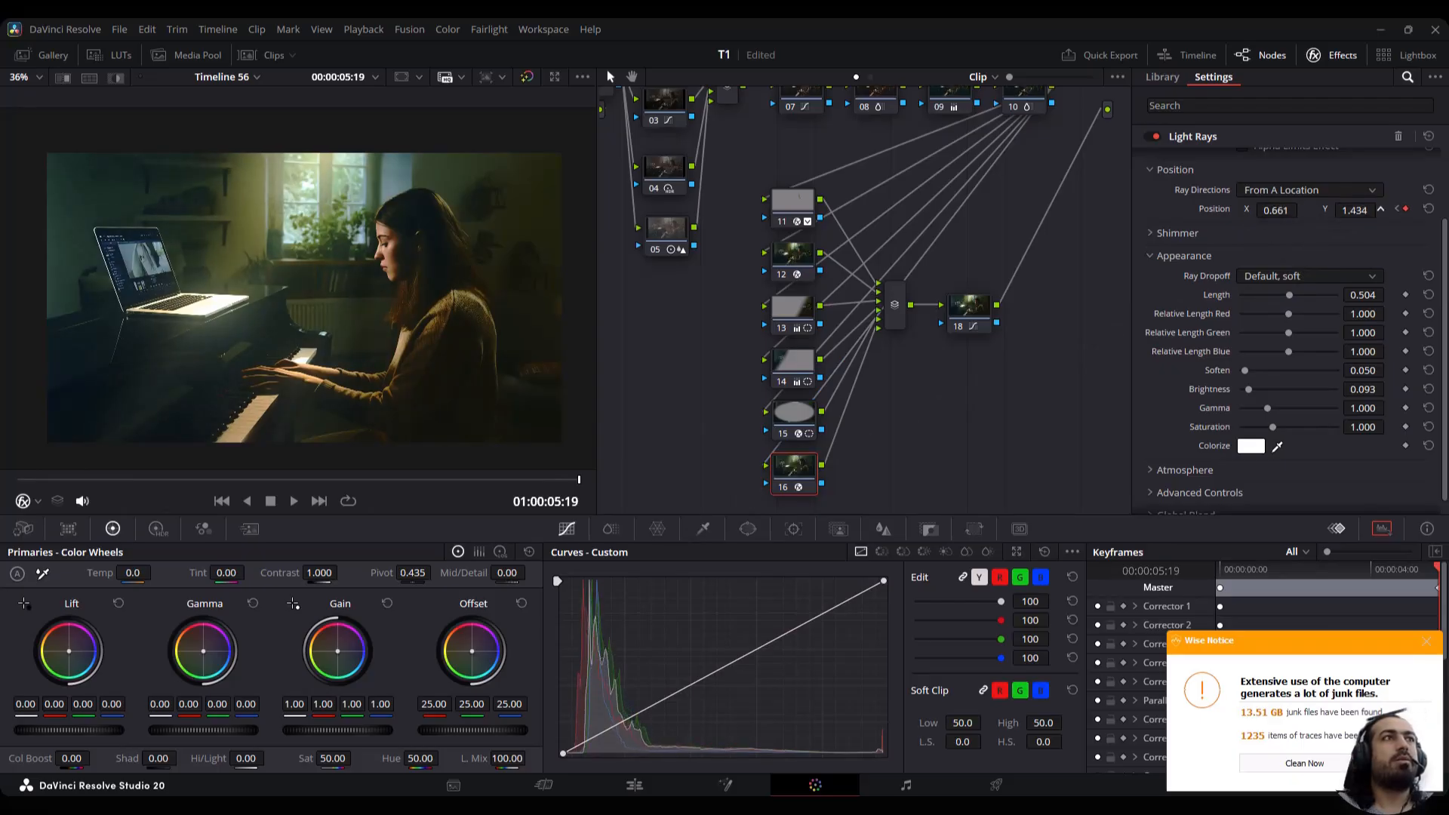
key("space")
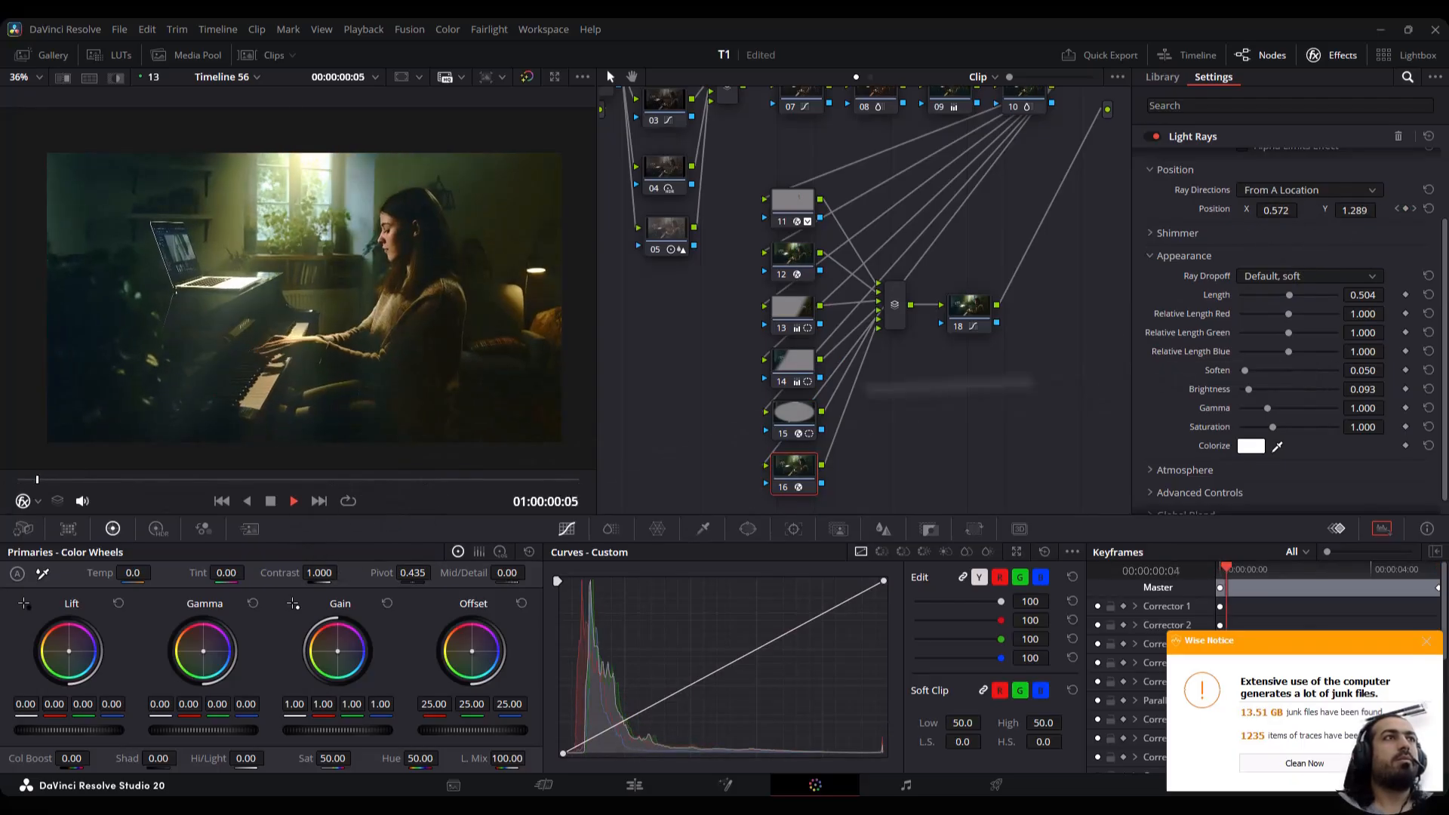
key("space")
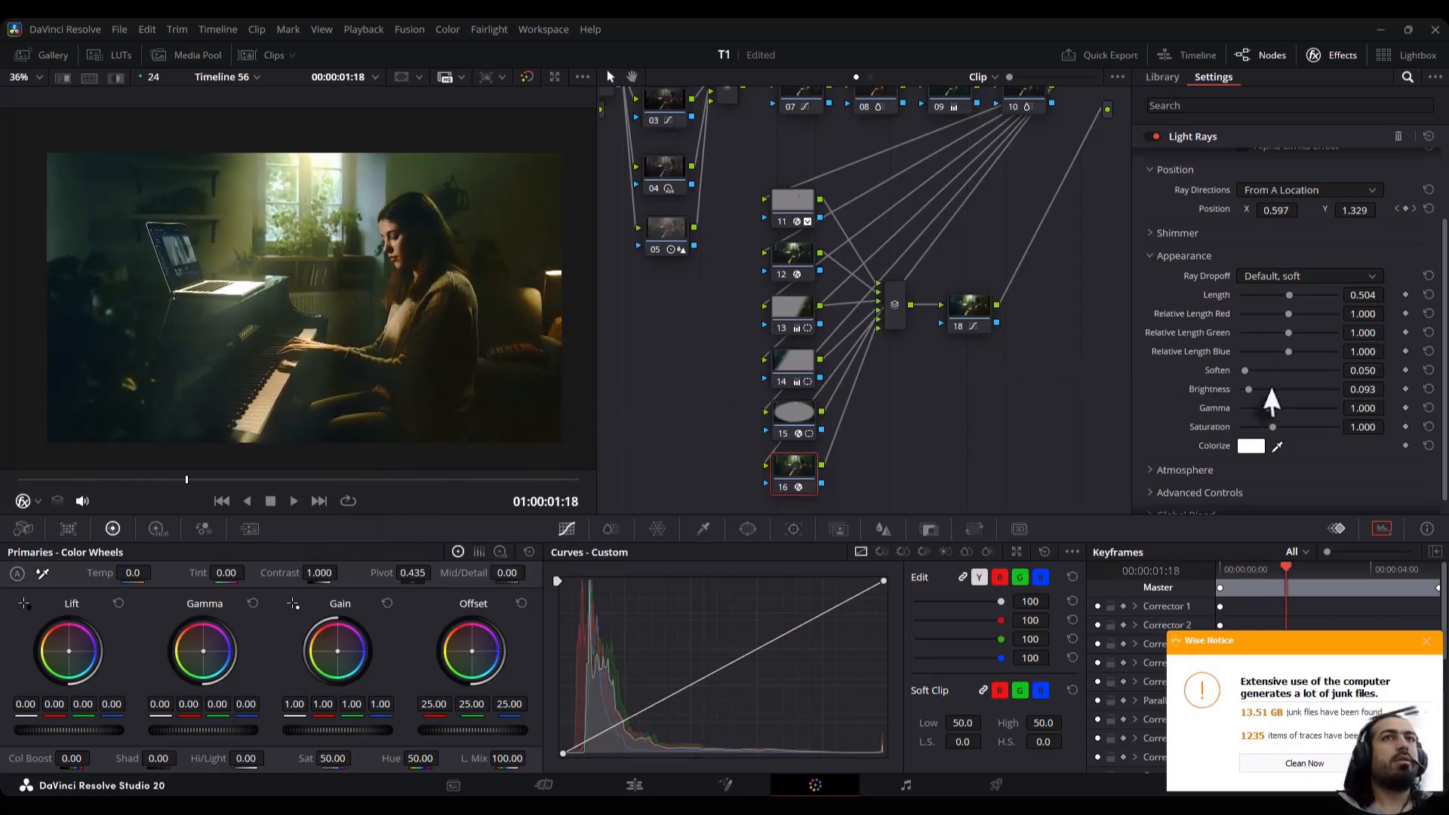
Lower the Light Rays Brightness to 0.070 and set its Colorize color to light pink #ffbebe
scroll(1272, 404, "down", 1)
left_click_drag(1253, 373, 1246, 372)
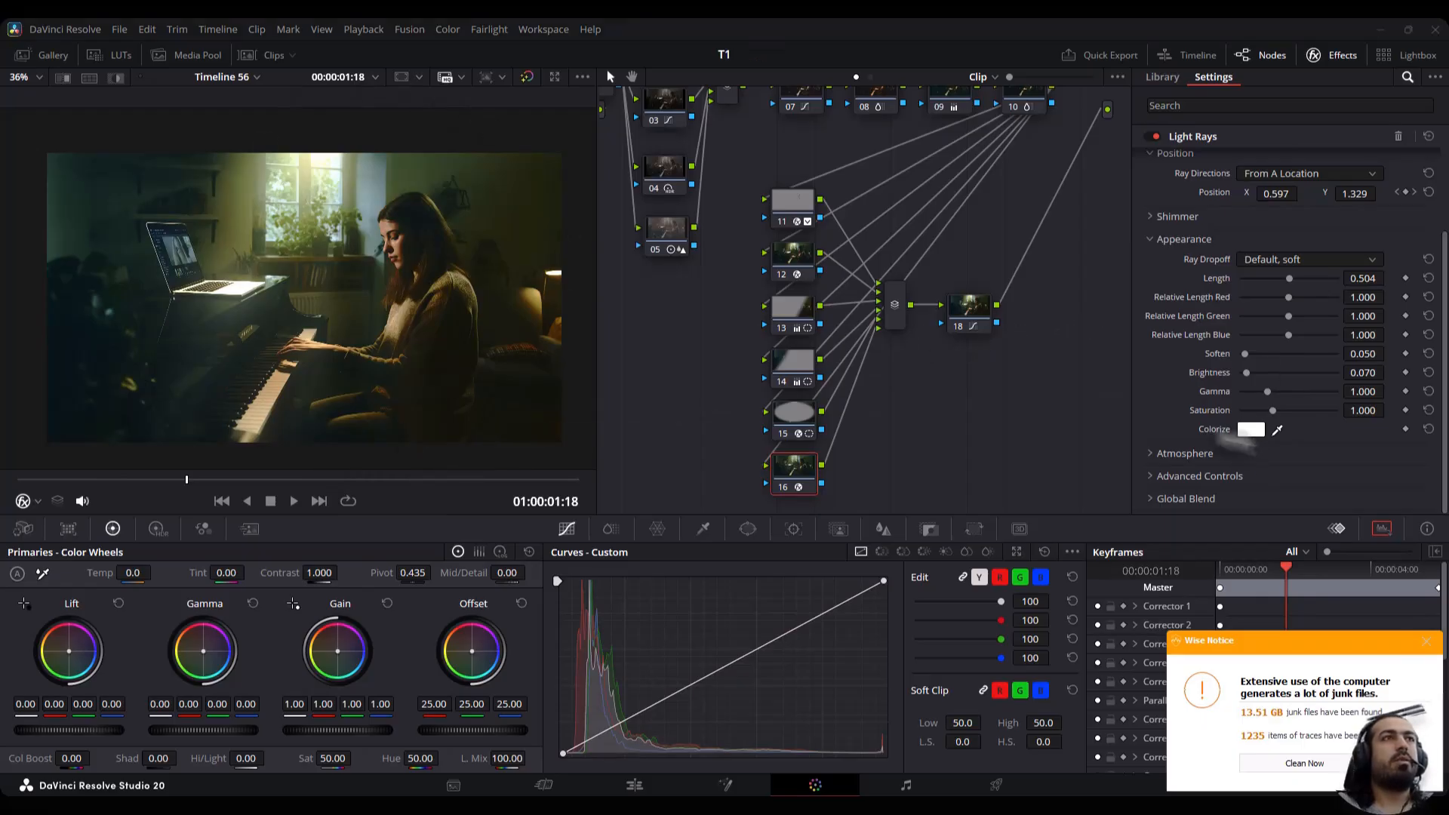
left_click(1250, 429)
left_click(858, 385)
left_click_drag(864, 388, 860, 406)
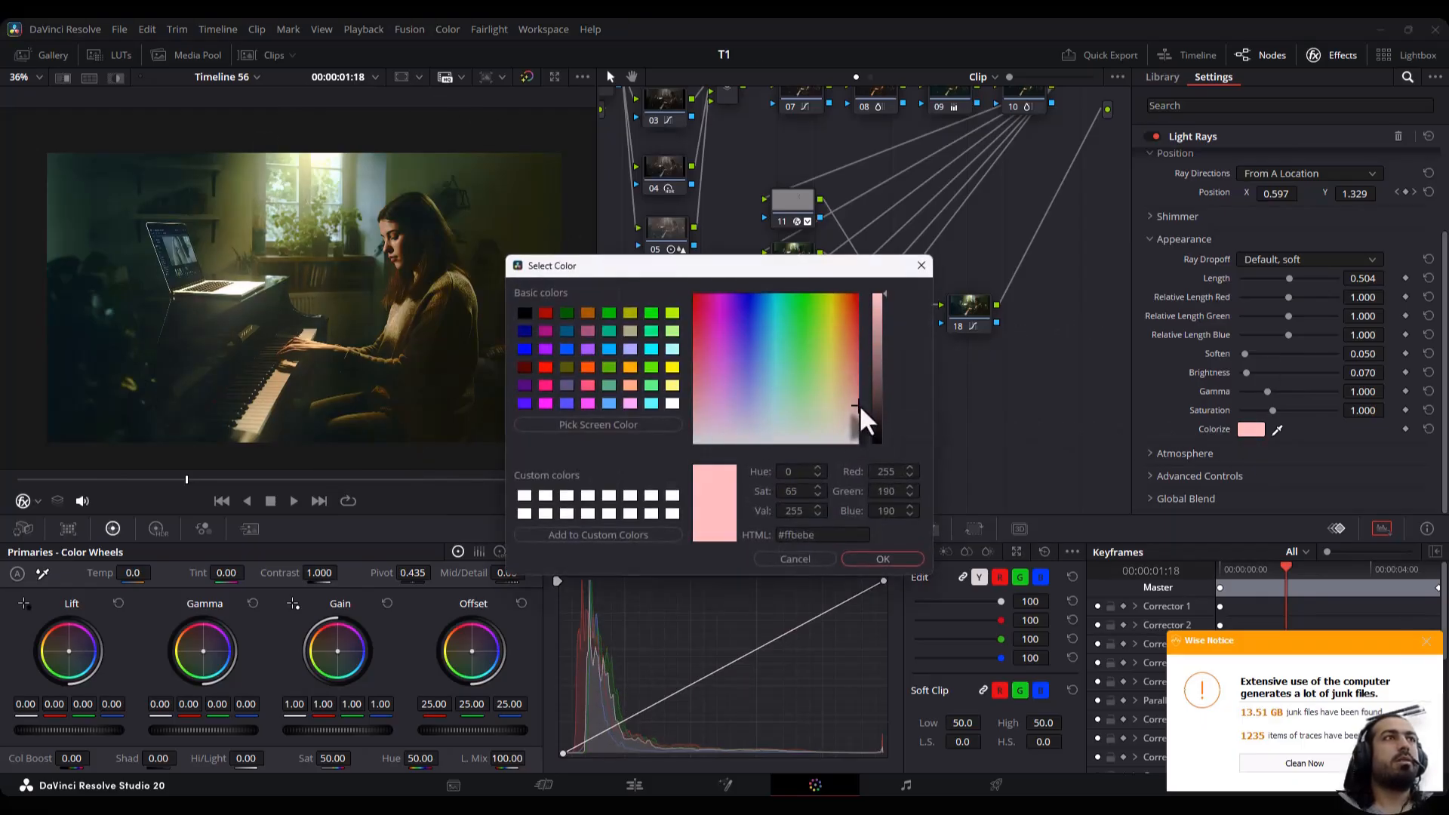
left_click(885, 561)
Add serial node 19 after the curve node, reset its primaries, and apply the Film Look Creator effect to it
left_click(968, 308)
key("alt+s")
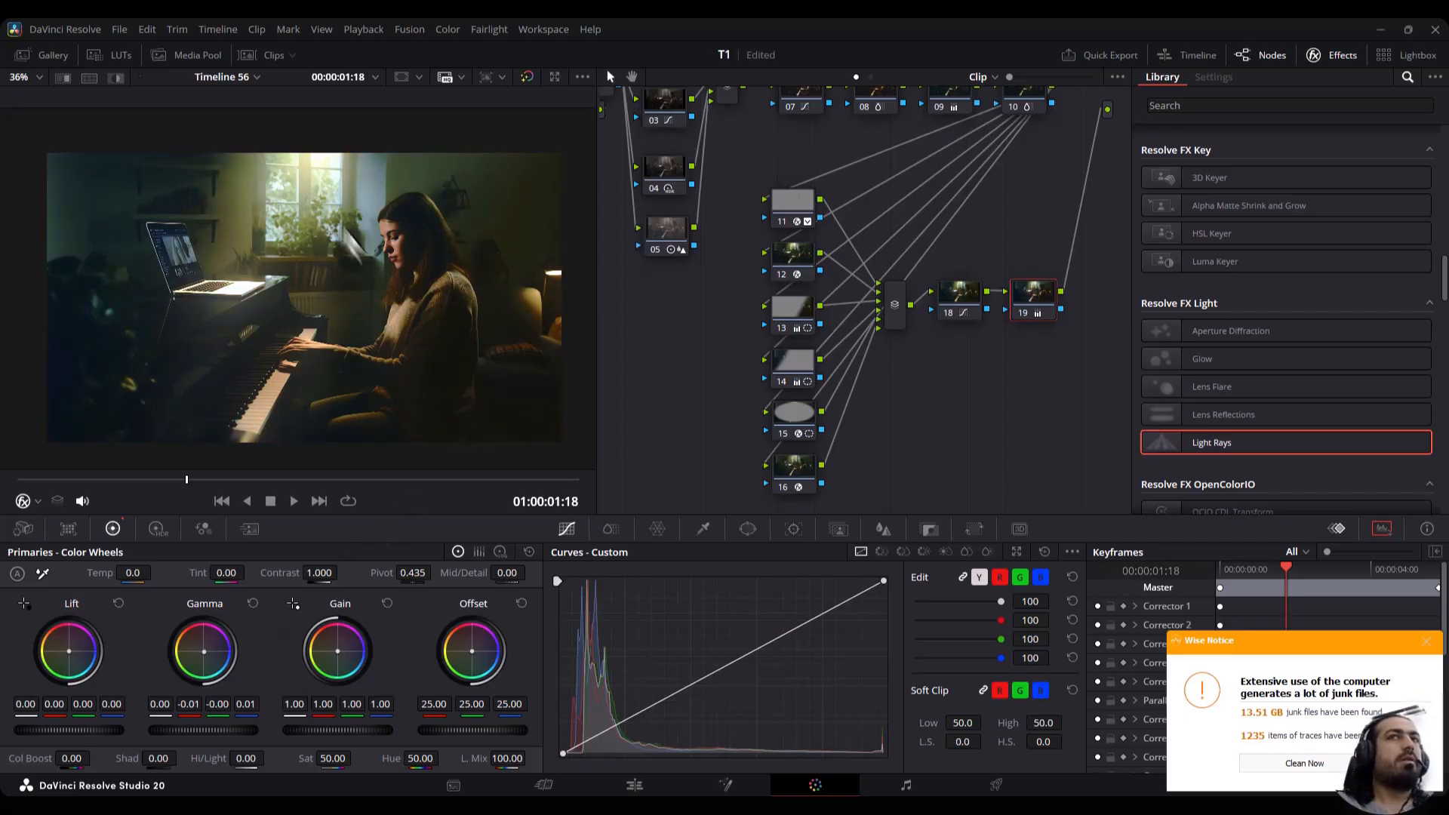
left_click(527, 555)
left_click(1281, 104)
type("loo")
left_click_drag(1223, 202, 1033, 303)
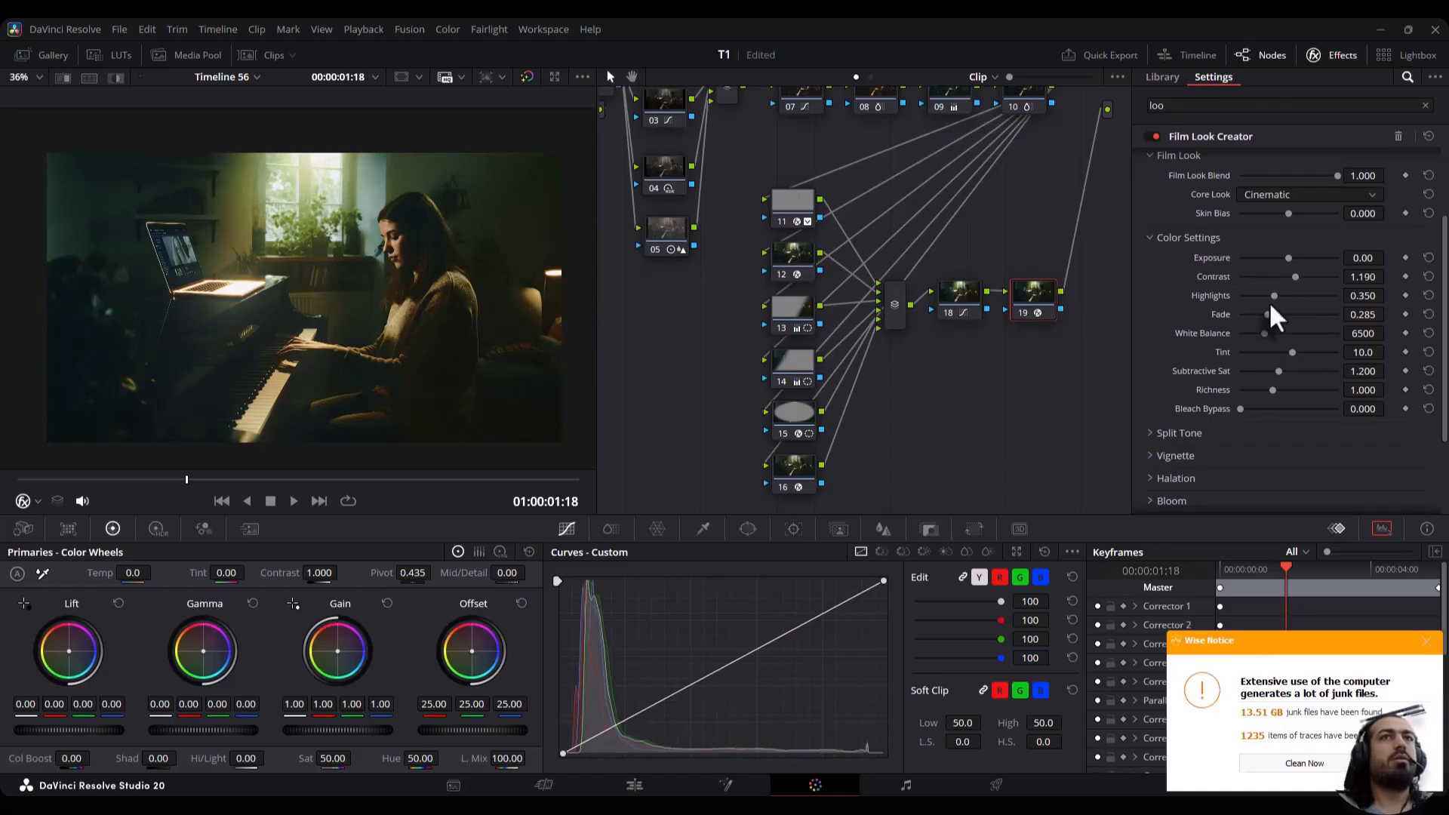
Set the Film Look Creator's Fade to 0.054, White Balance to 6186 and Tint to 1.2, and reduce its Global Blend
left_click_drag(1253, 316, 1280, 341)
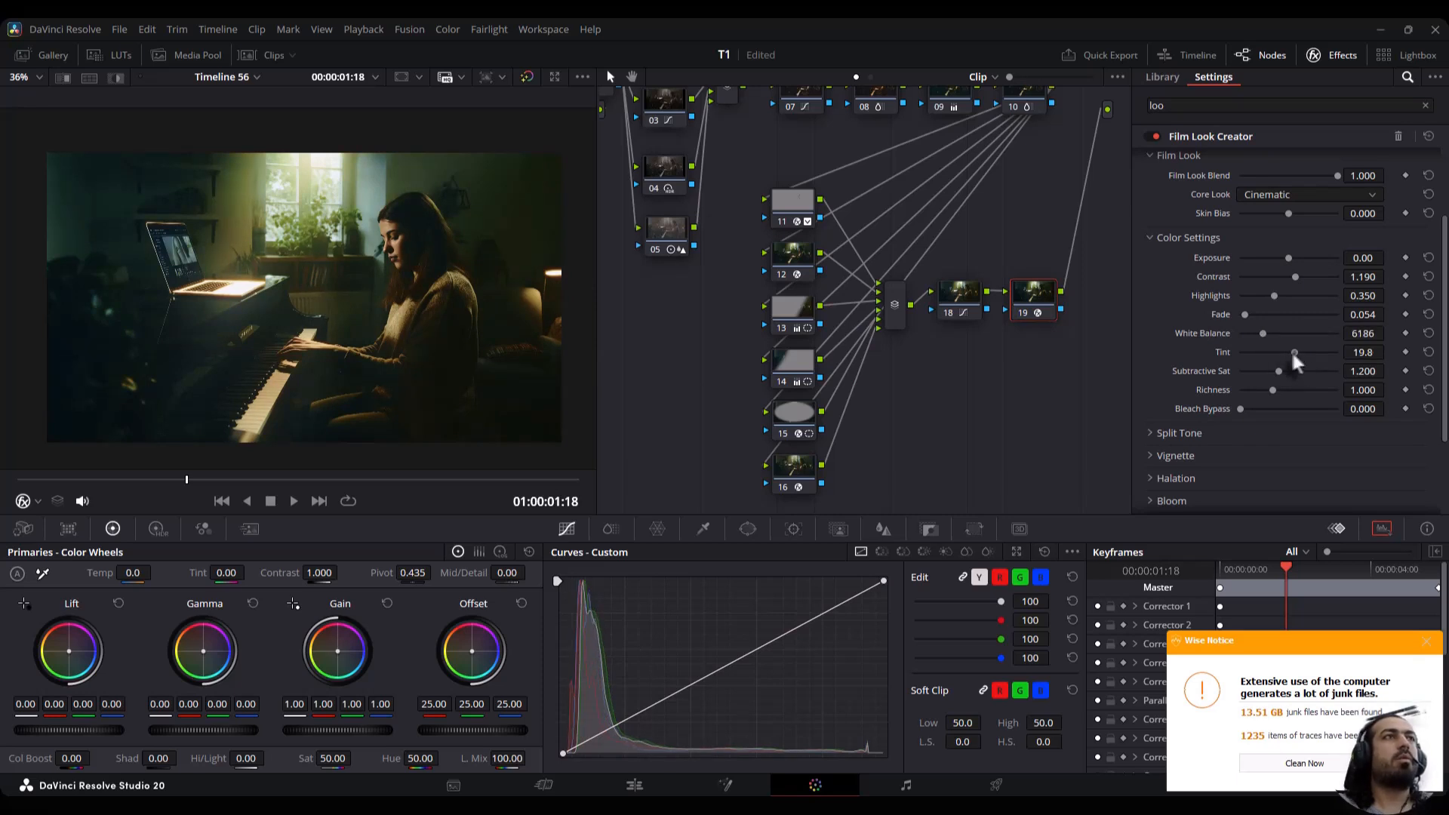
left_click_drag(1300, 357, 1286, 358)
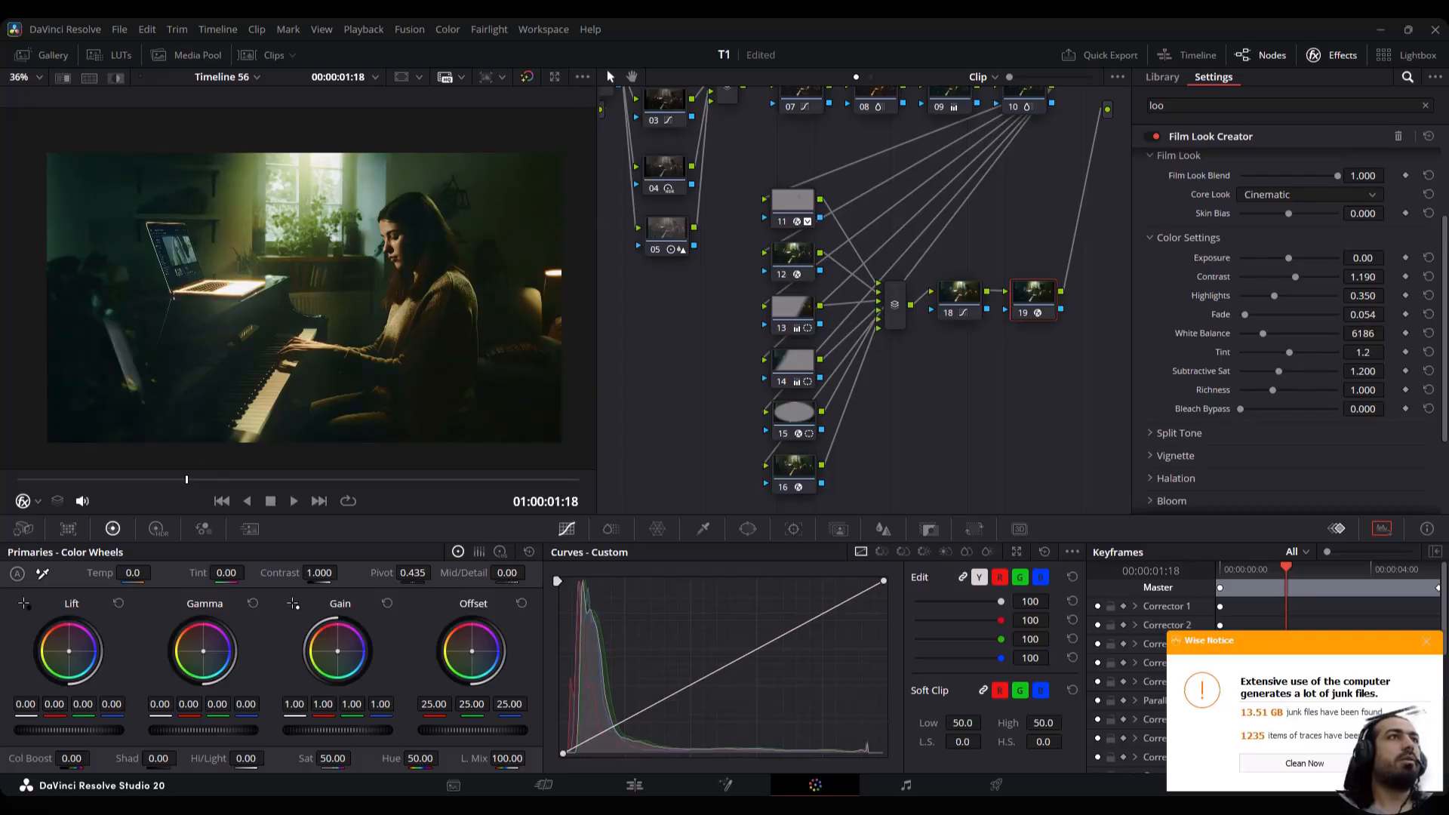
scroll(1206, 423, "down", 3)
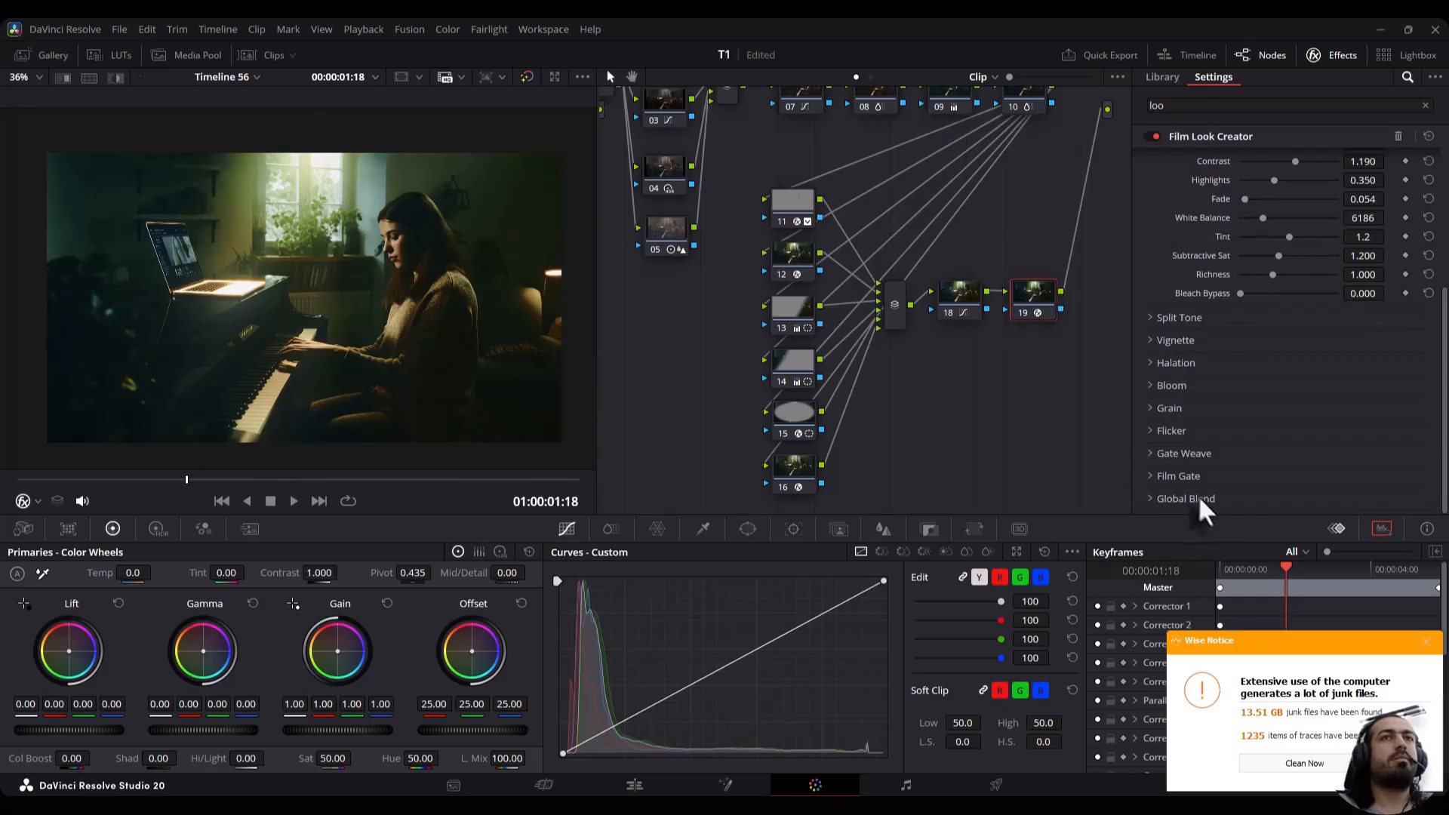
left_click(1283, 499)
mouse_move(1303, 504)
left_mouse_down()
mouse_move(1280, 501)
mouse_move(1296, 499)
left_mouse_up()
Compare the shot before and after grading in full-screen playback by disabling and re-enabling all nodes following node 01
left_click_drag(867, 344, 871, 373)
left_click(1340, 55)
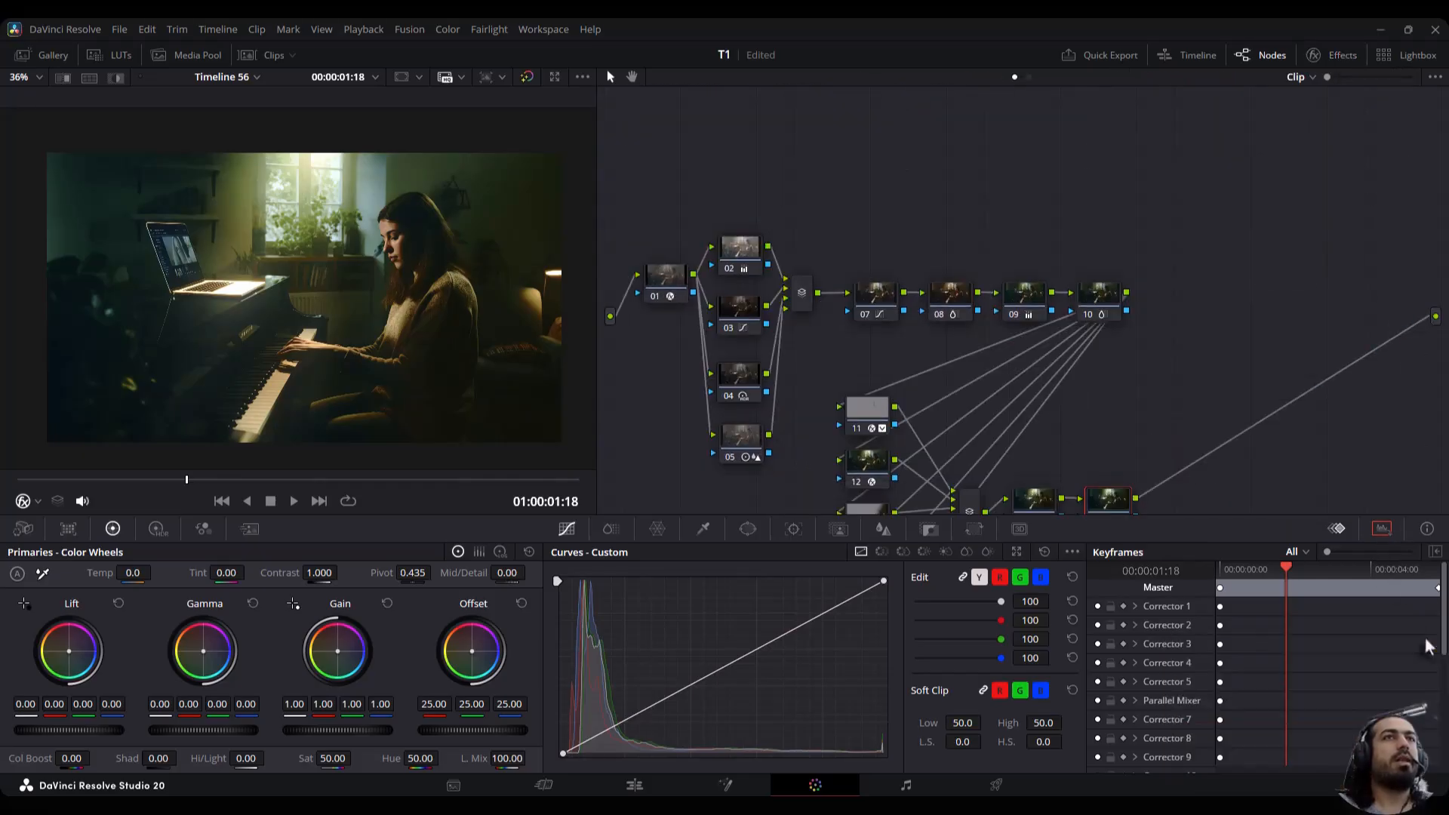
left_click_drag(1247, 108, 792, 702)
key("ctrl+d")
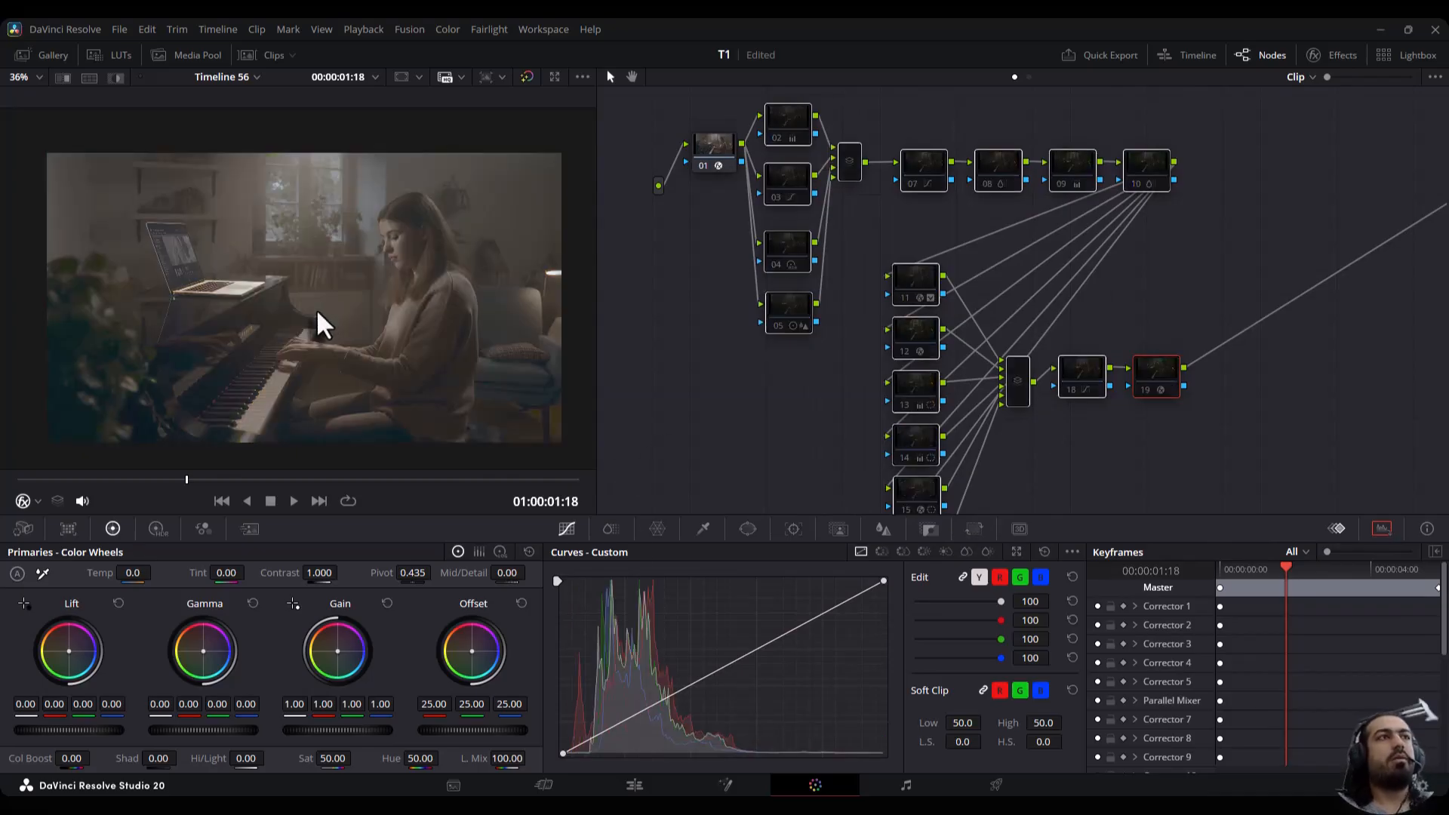
key("ctrl+f")
key("space")
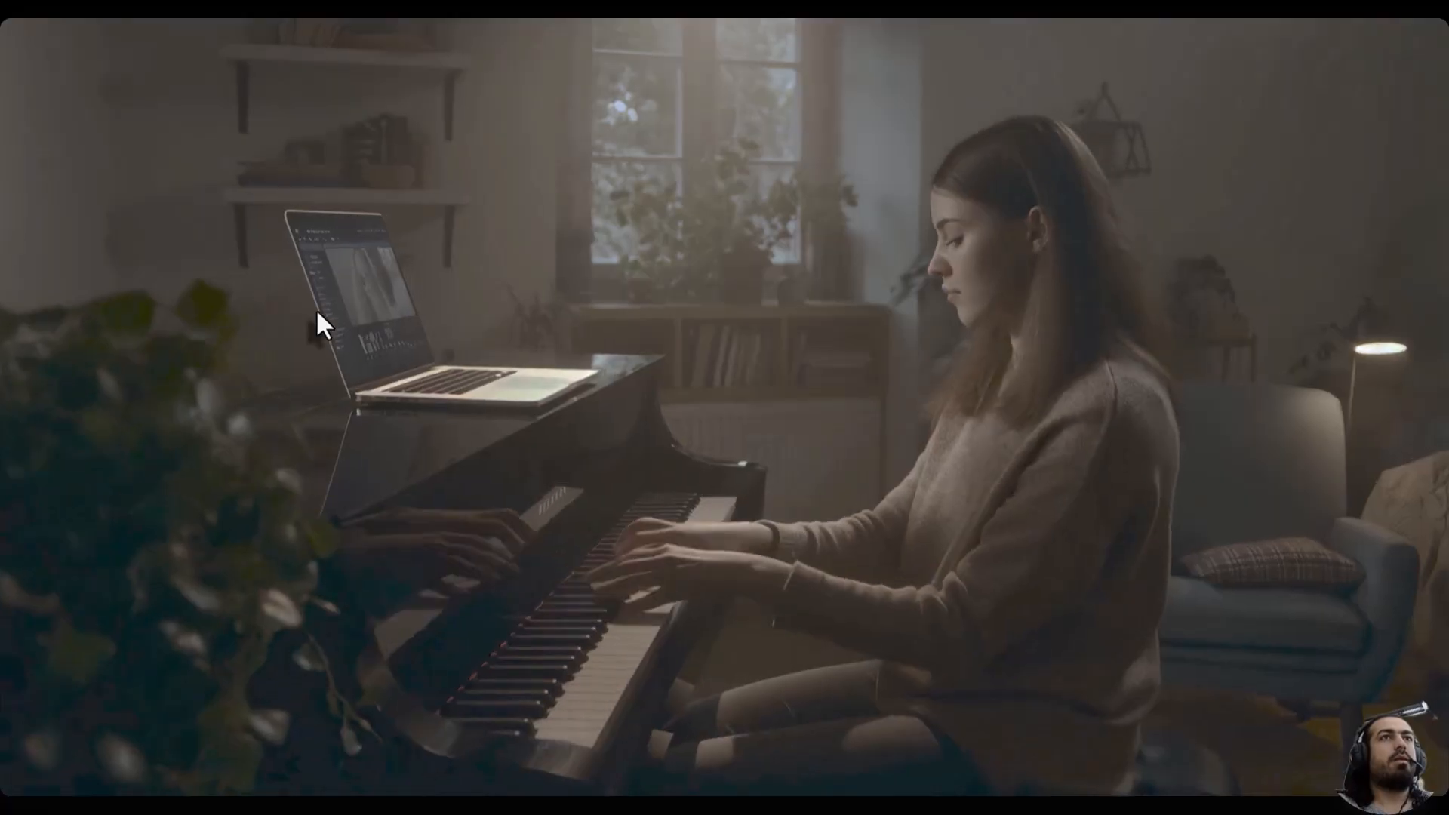
key("ctrl+d")
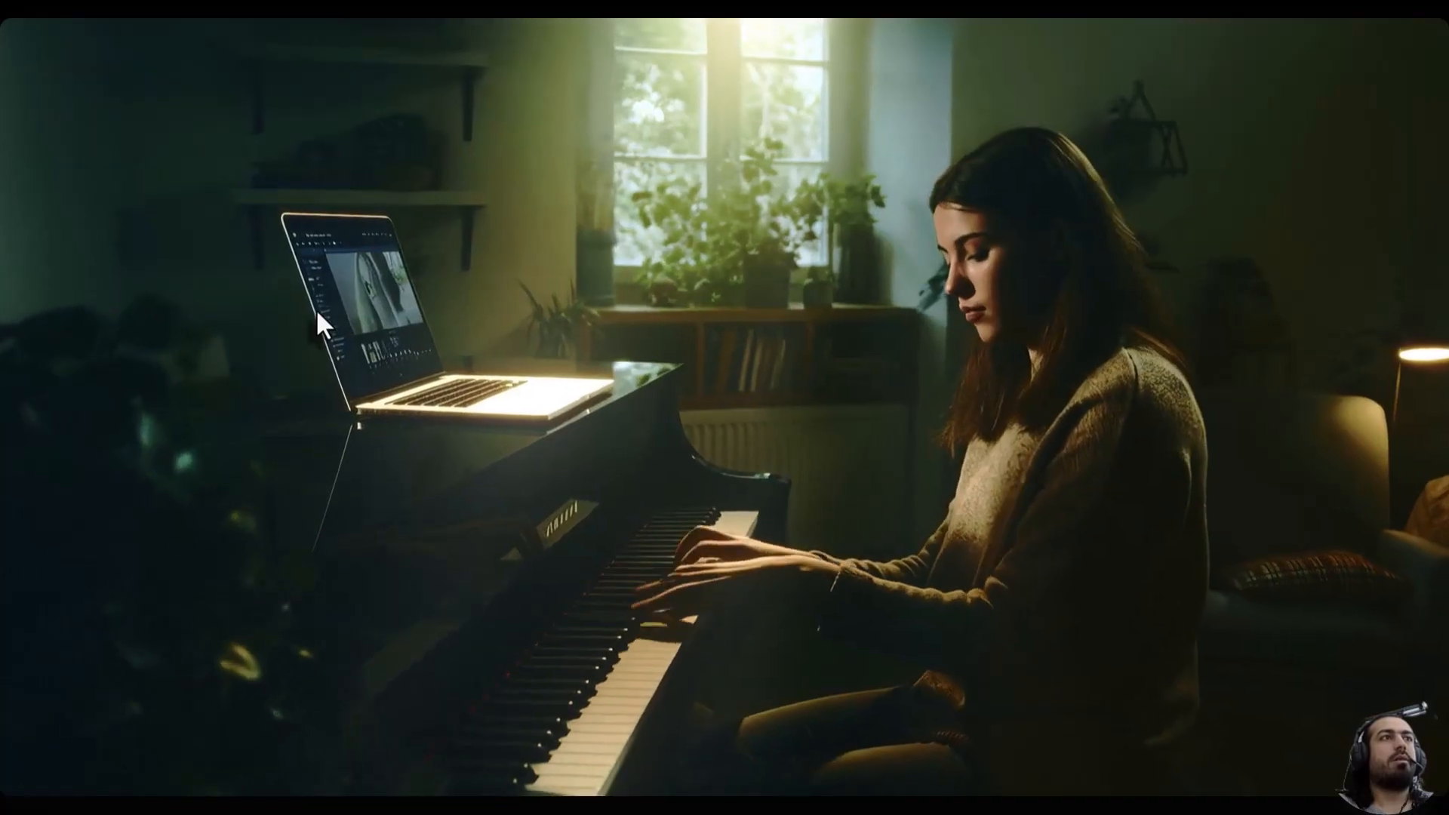